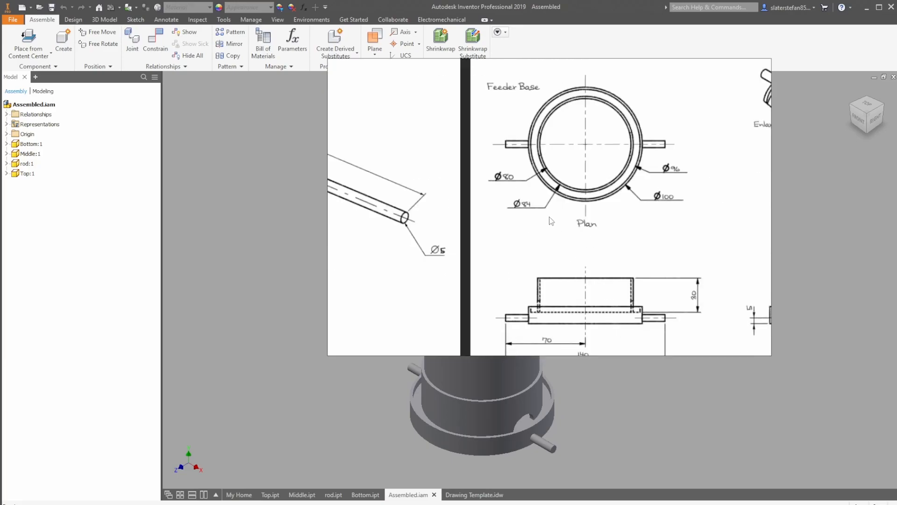
Examine the bird feeder data sheets for the component drawings and the assembled pictorial.
scroll(551, 220, down, 4)
drag(562, 155, 556, 280)
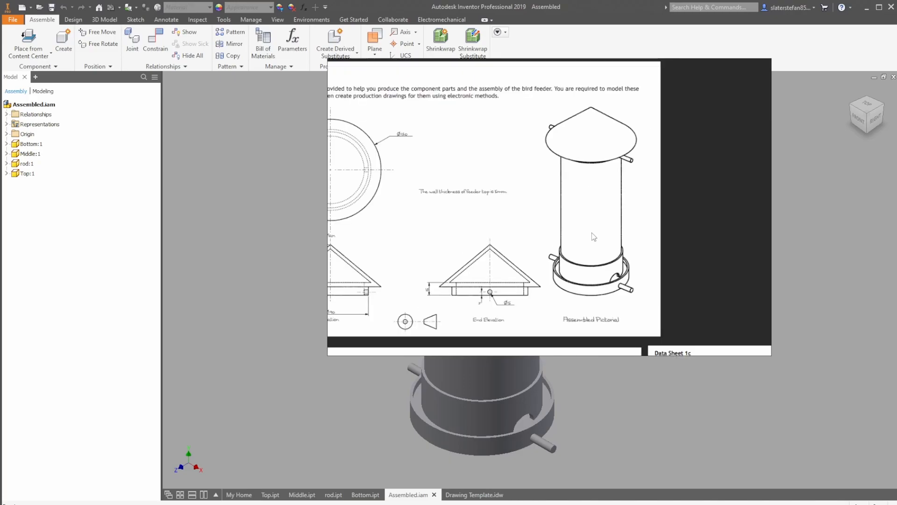
scroll(546, 265, down, 1)
drag(475, 215, 504, 204)
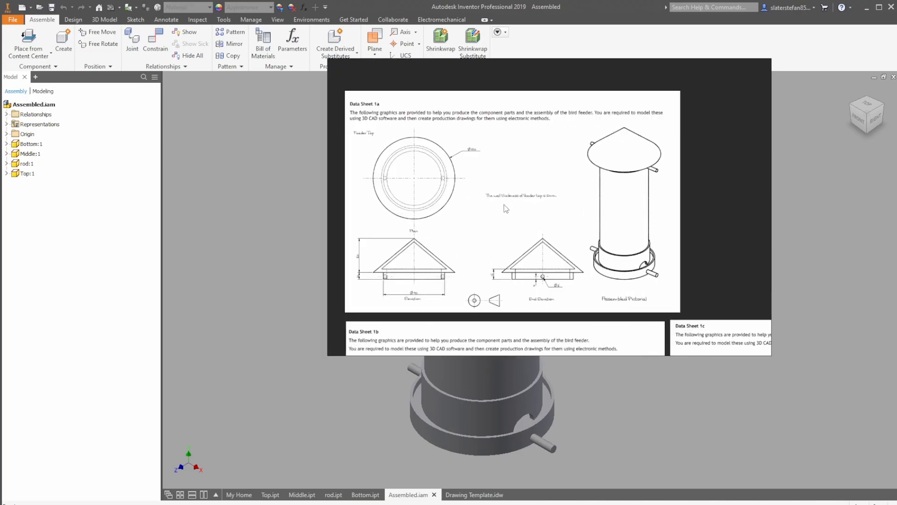
click(301, 165)
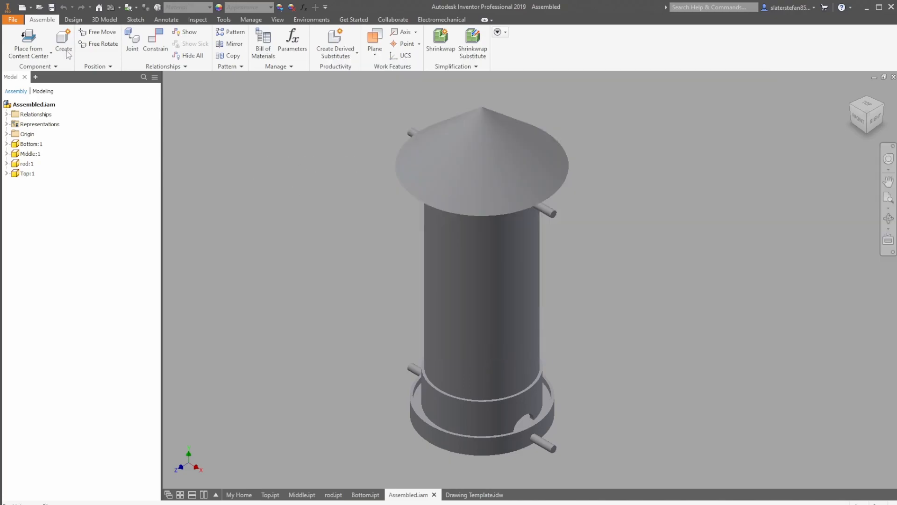
Create a new part from the metric Standard (mm).ipt template, accepting the style library definitions.
click(11, 21)
mouse_move(41, 56)
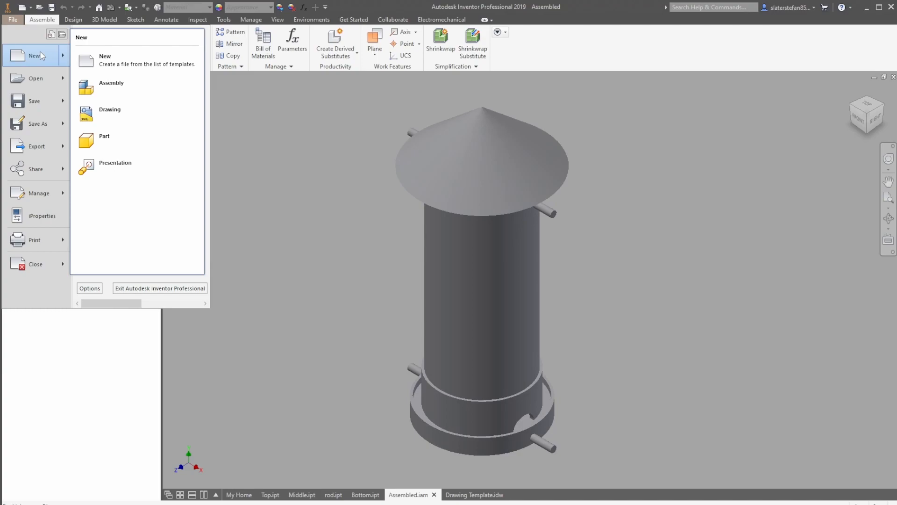
click(36, 56)
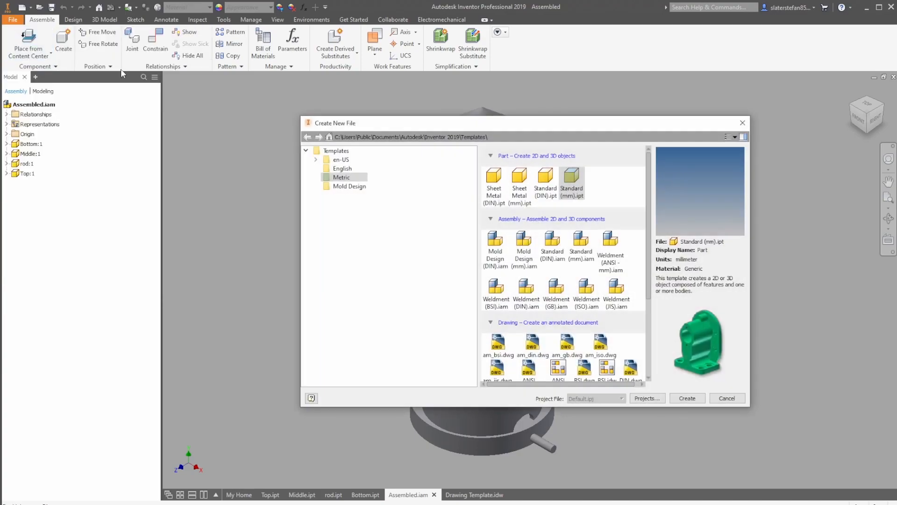
click(580, 188)
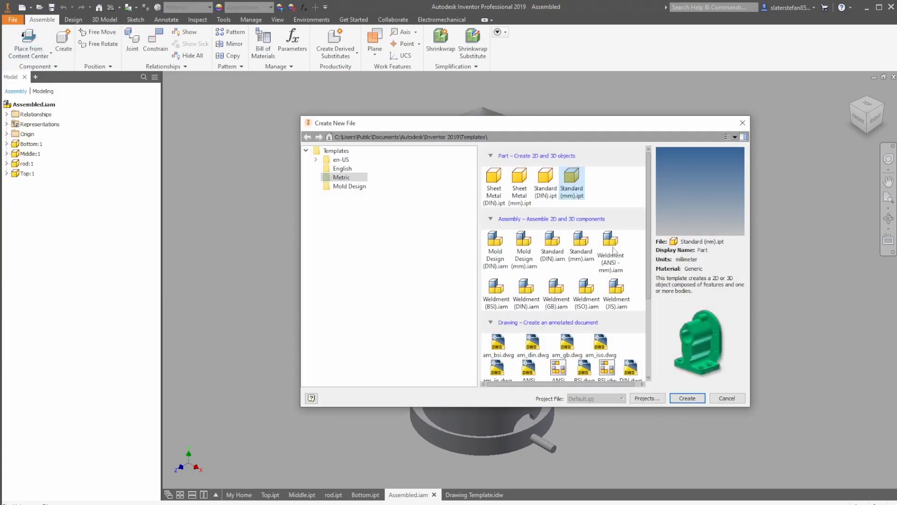
click(692, 399)
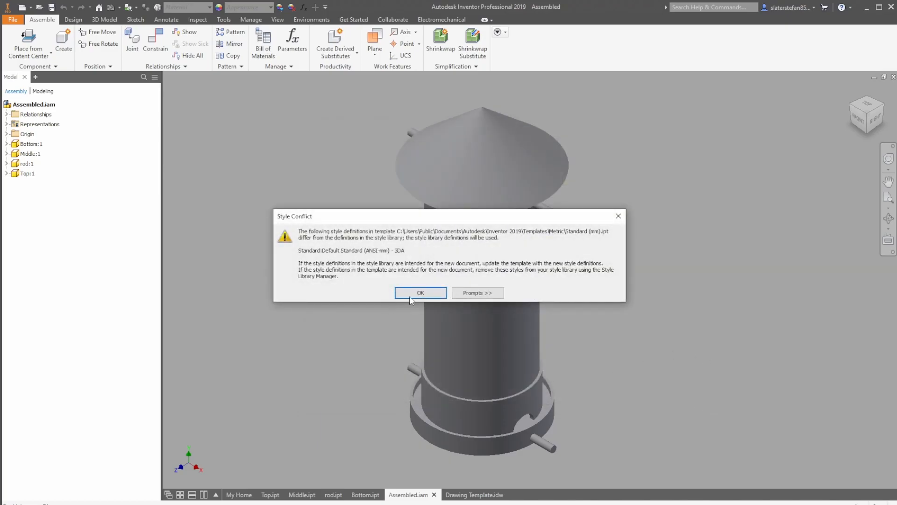
click(411, 295)
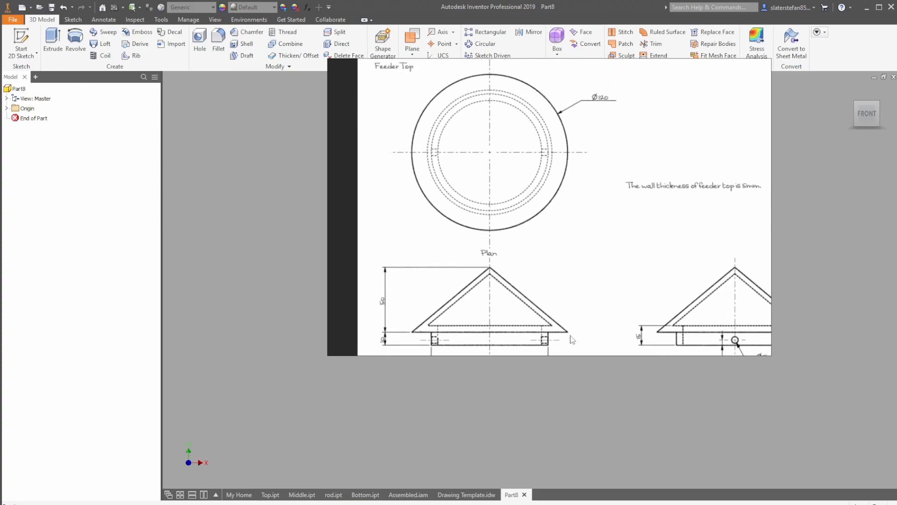
Check the feeder top's elevation on the data sheet and start a 2D sketch on the XY plane.
drag(557, 258, 572, 184)
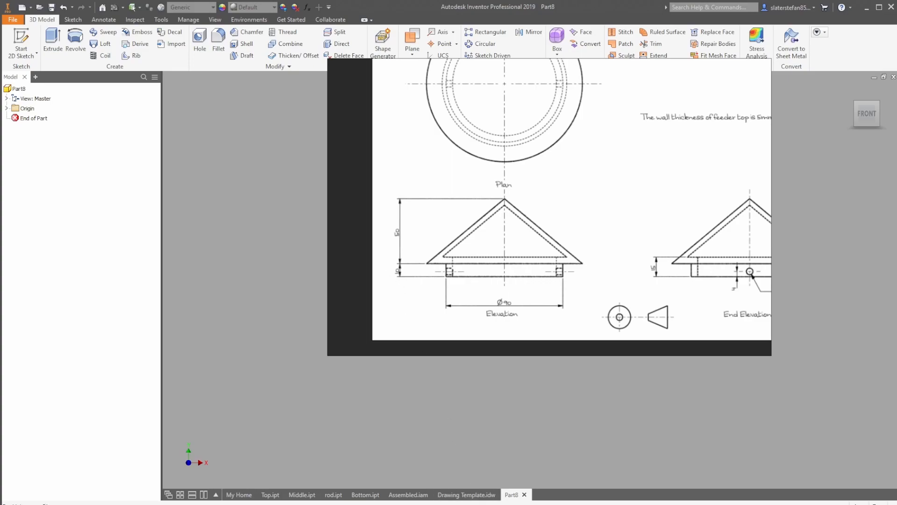
click(21, 40)
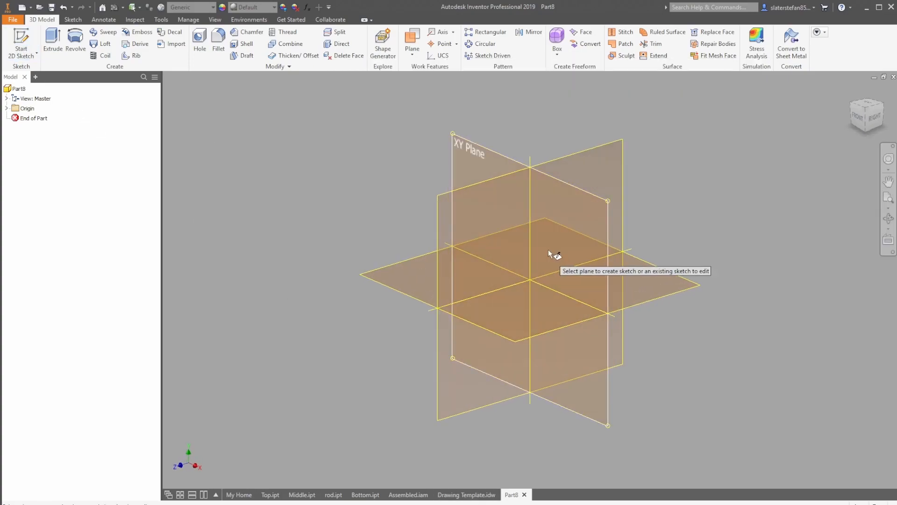
click(546, 250)
click(52, 41)
middle_drag(539, 324, 482, 372)
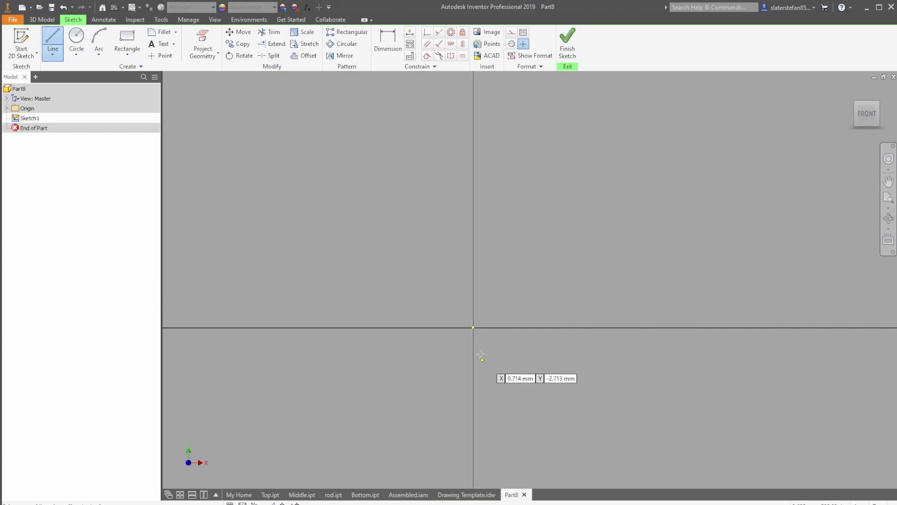
click(474, 327)
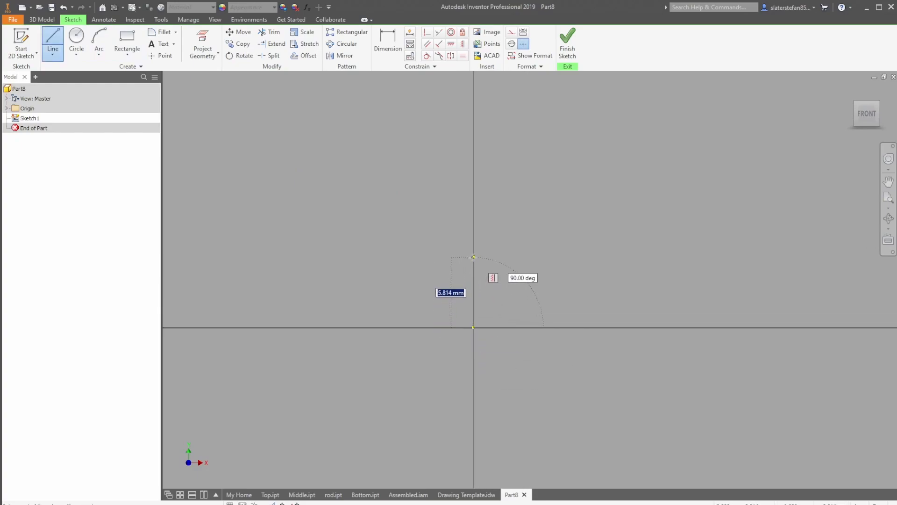
click(473, 257)
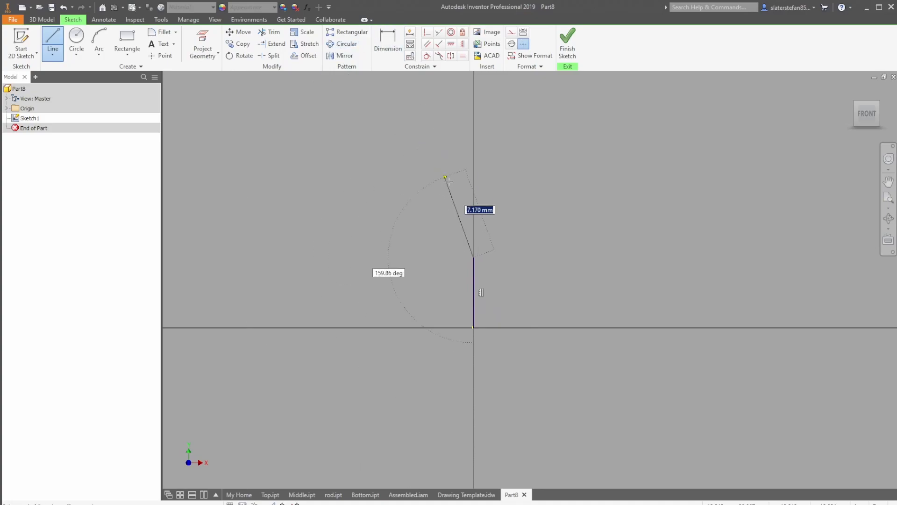
key(Escape)
key(ctrl+z)
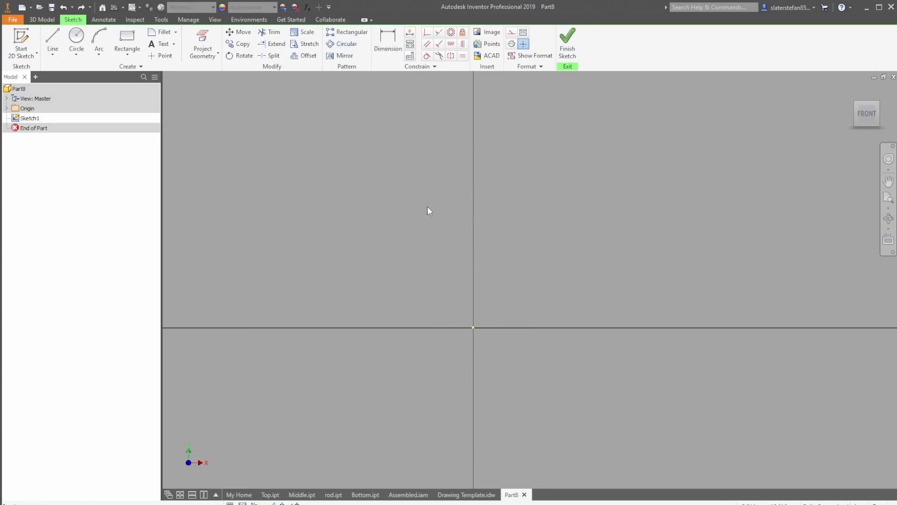
Draw a 50 mm vertical line upward from the sketch origin.
click(473, 327)
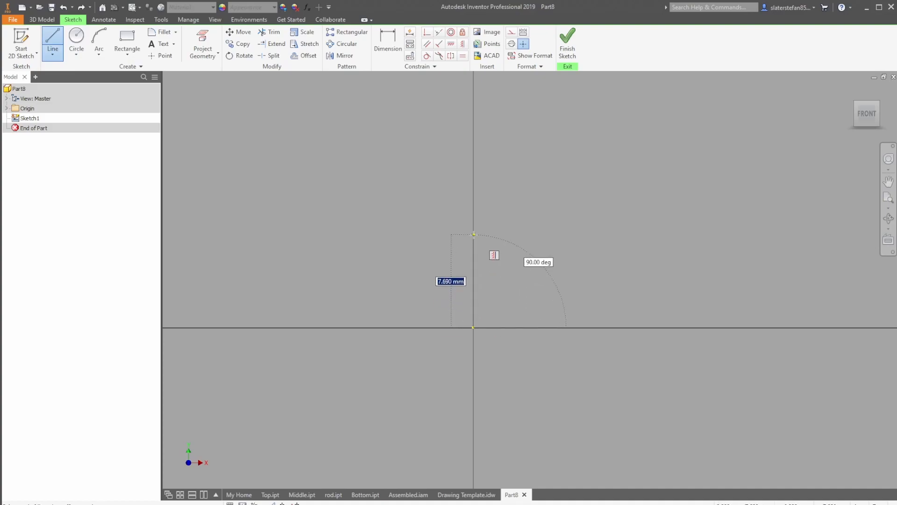
text(50)
key(Return)
key(Escape)
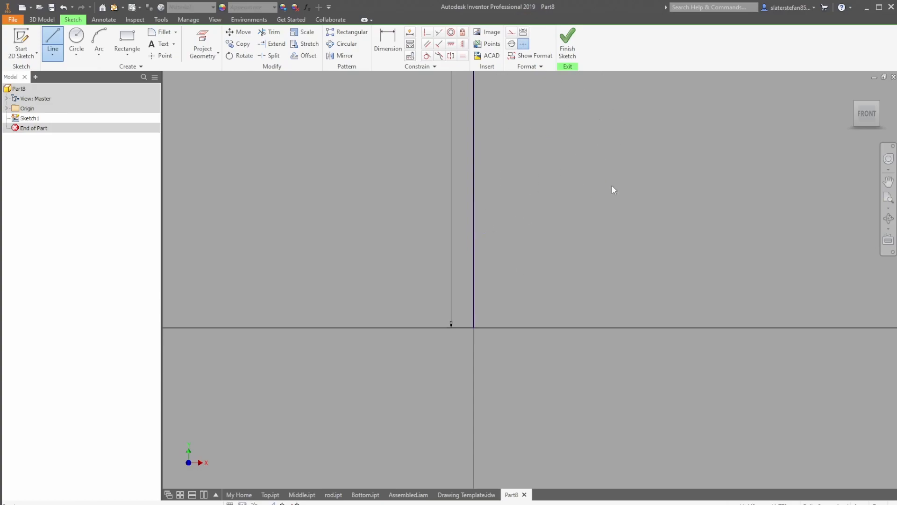
Draw a 60 mm horizontal line from the origin along the positive X axis and close the triangle to the vertical line's upper end.
click(50, 38)
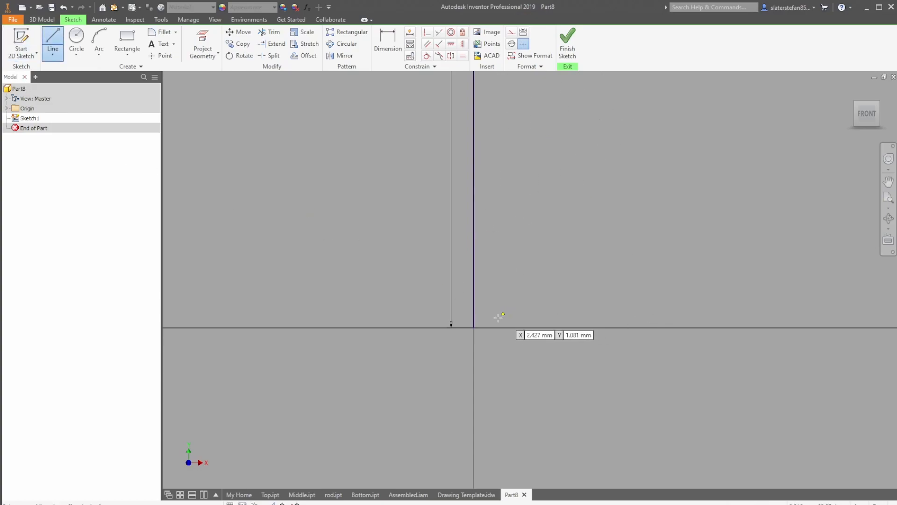
click(474, 327)
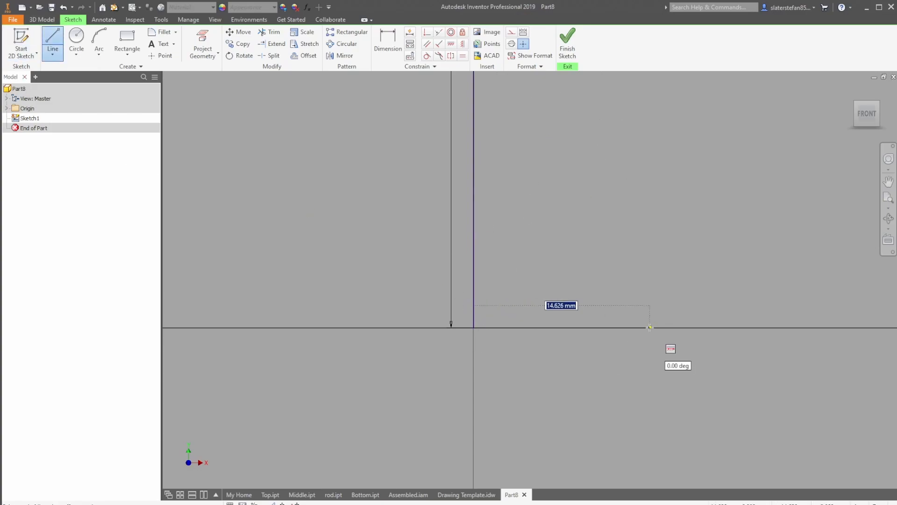
text(60)
key(Return)
scroll(647, 325, up, 1)
scroll(643, 317, up, 1)
middle_drag(666, 299, 523, 328)
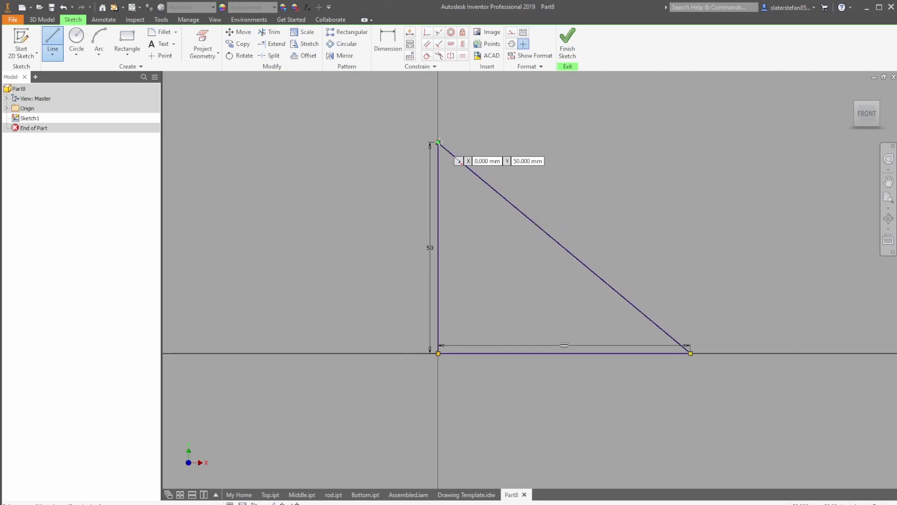
click(438, 142)
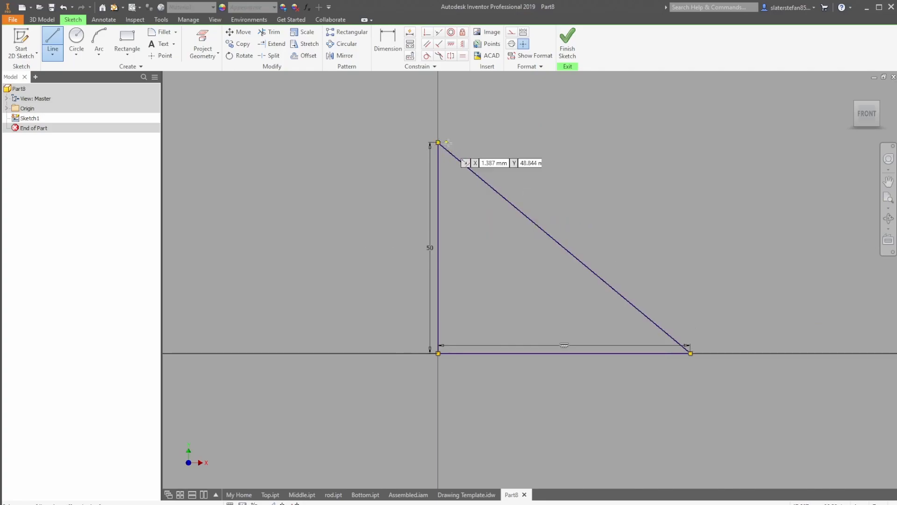
Draw a 45 by 10 mm rectangle from the origin below the triangle's base and finish the sketch.
click(127, 42)
middle_drag(355, 239, 333, 208)
click(416, 321)
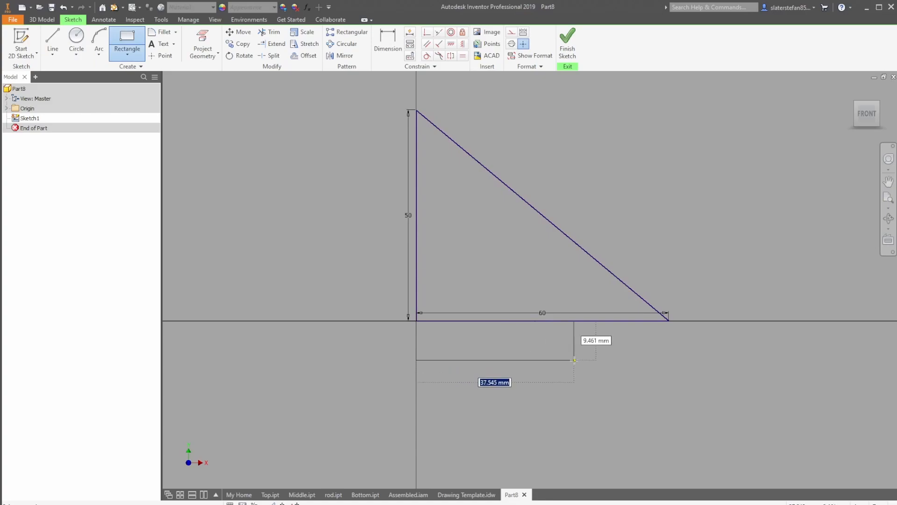
text(45)
key(Tab)
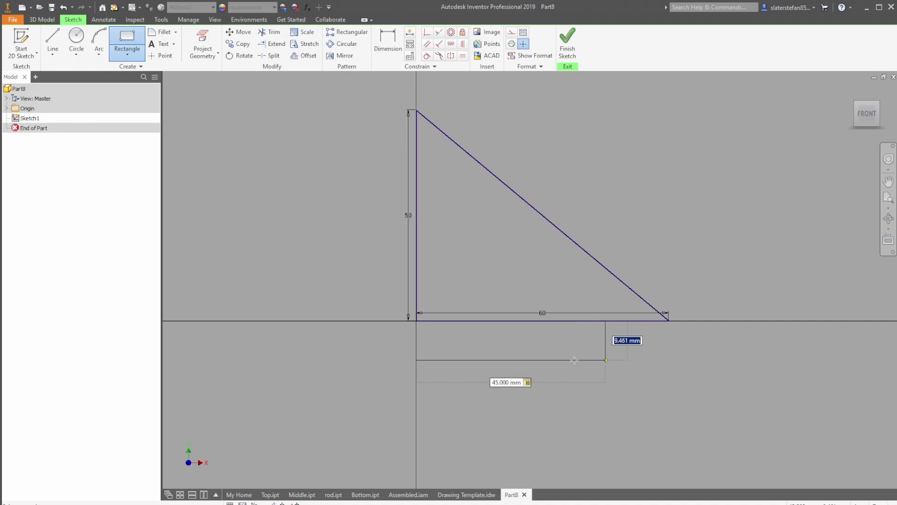
text(10)
key(Return)
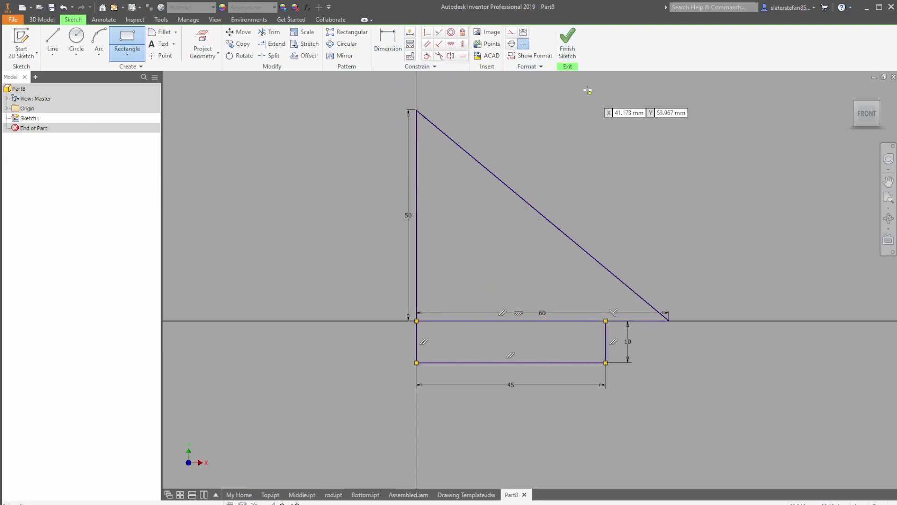
click(570, 47)
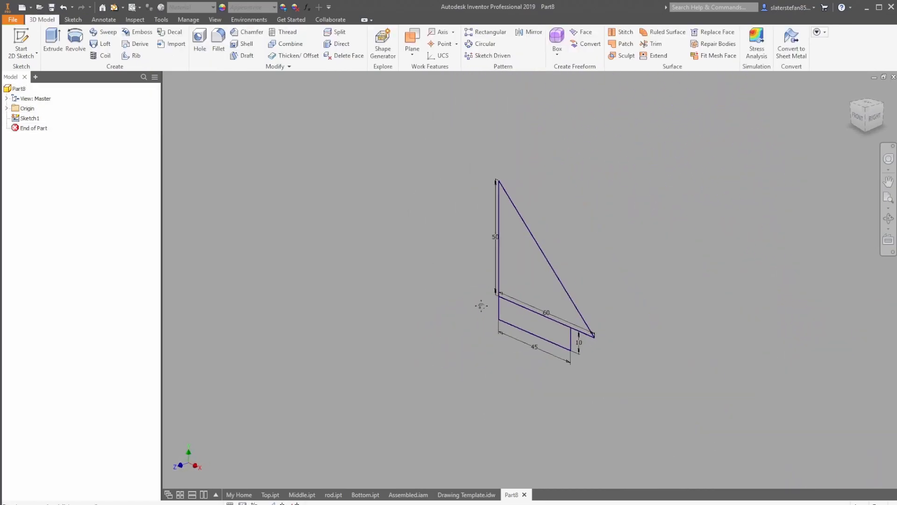
Revolve the triangle and rectangle profiles a full turn about the 50 mm vertical line.
click(76, 43)
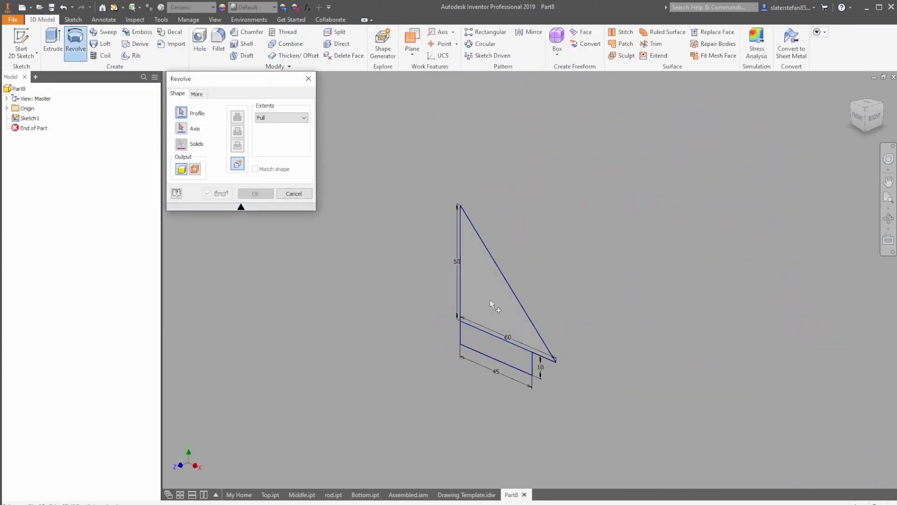
click(500, 302)
click(491, 342)
click(182, 129)
click(460, 275)
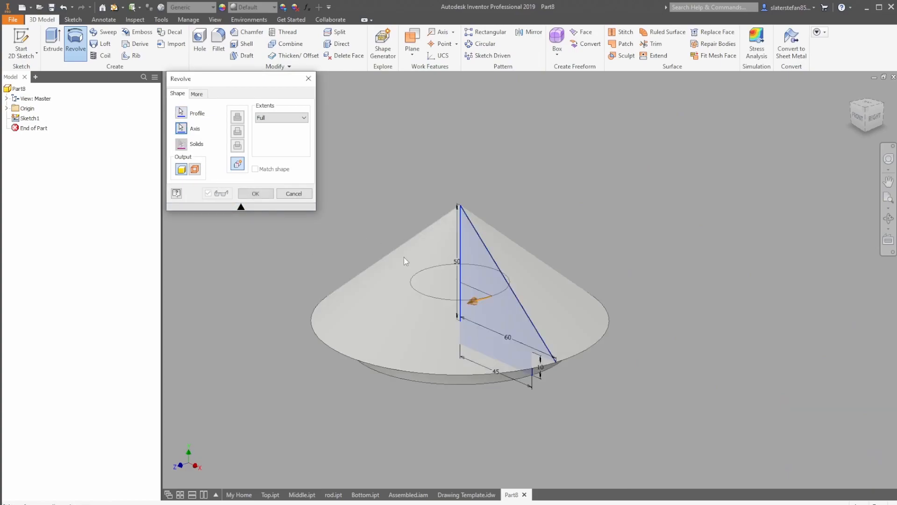
click(259, 196)
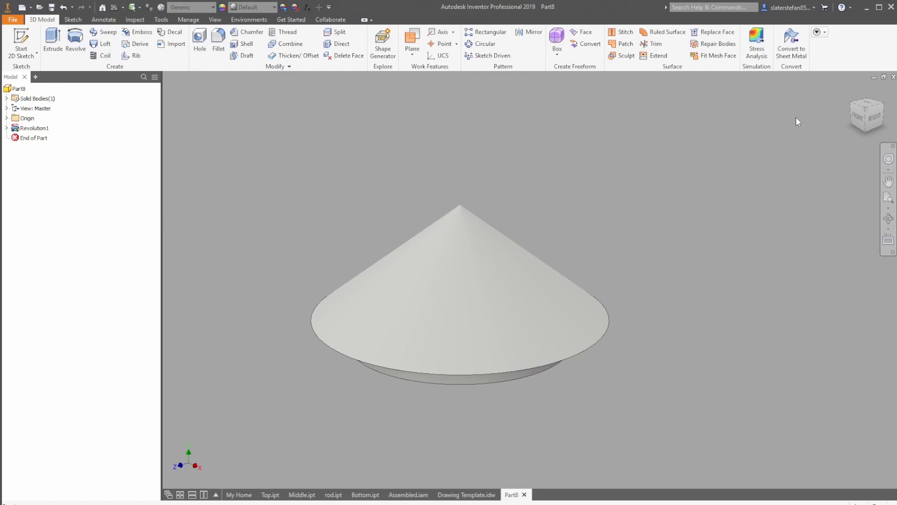
Shell the revolved body with a 5 mm wall thickness, removing the flat circular underside face.
click(865, 131)
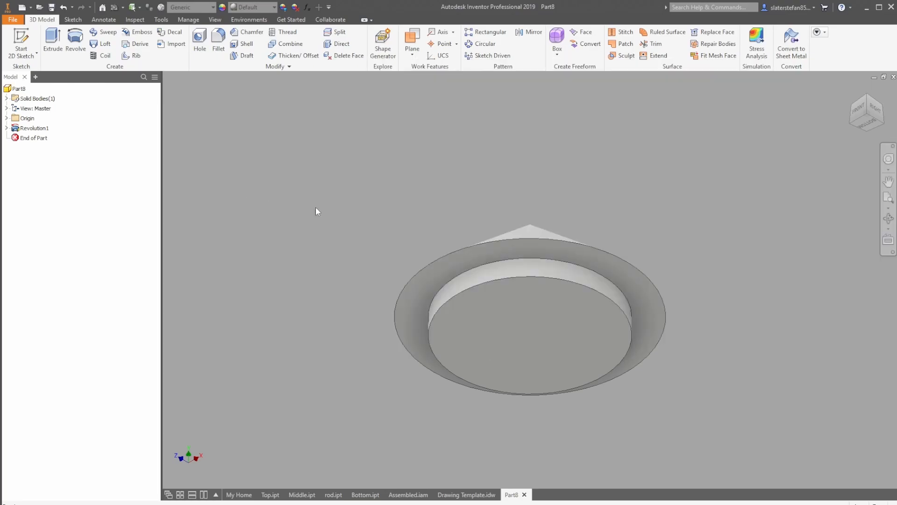
click(243, 43)
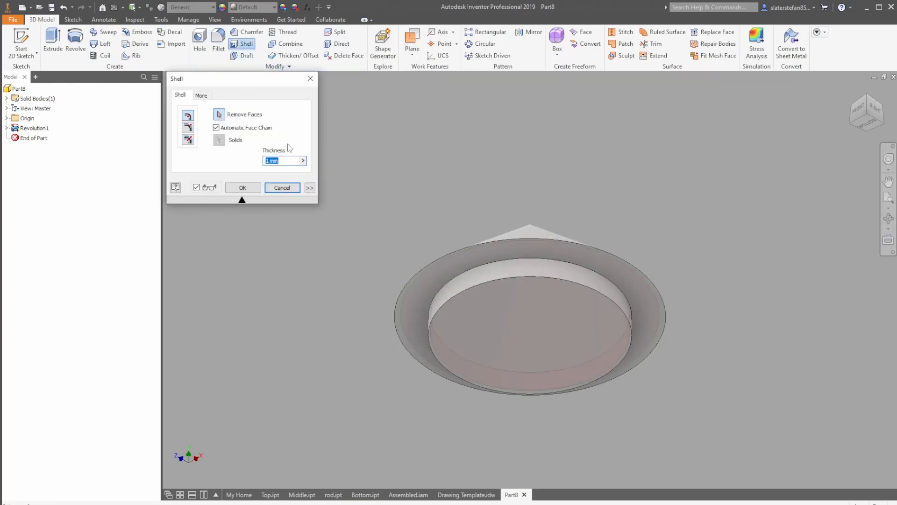
text(5)
click(219, 118)
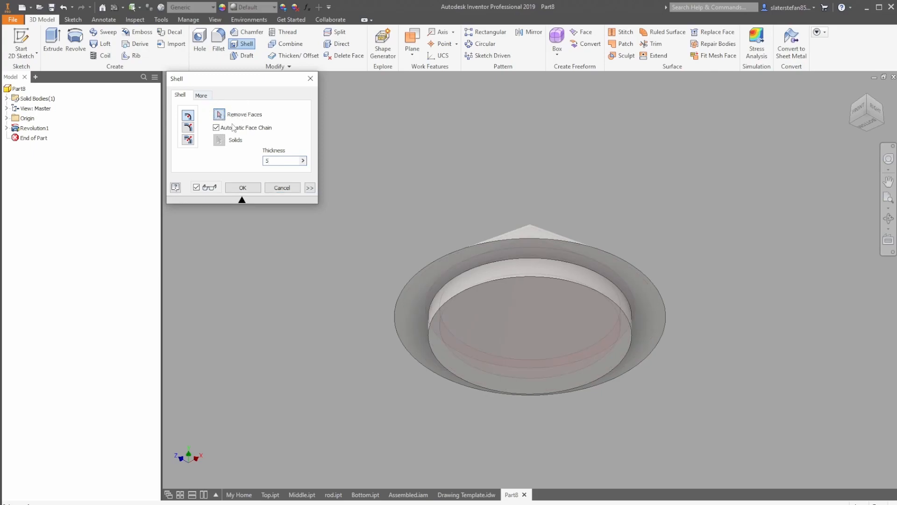
click(540, 349)
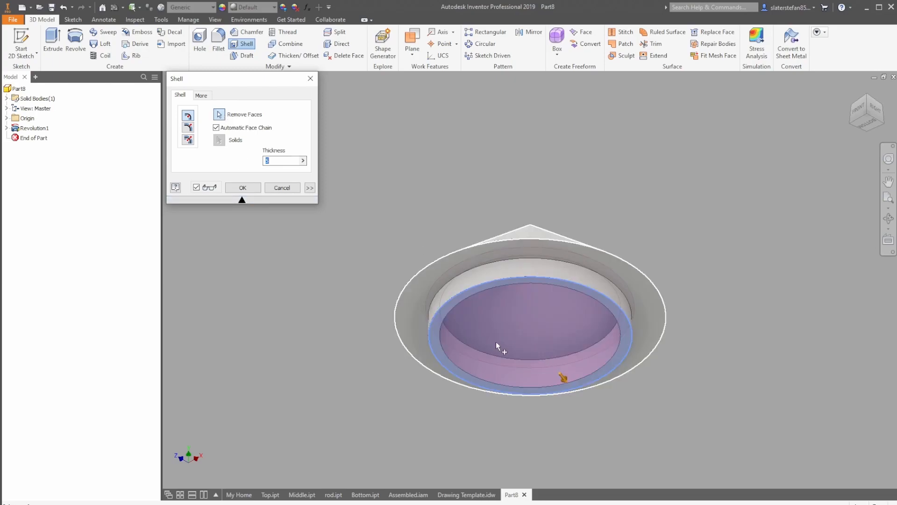
click(243, 187)
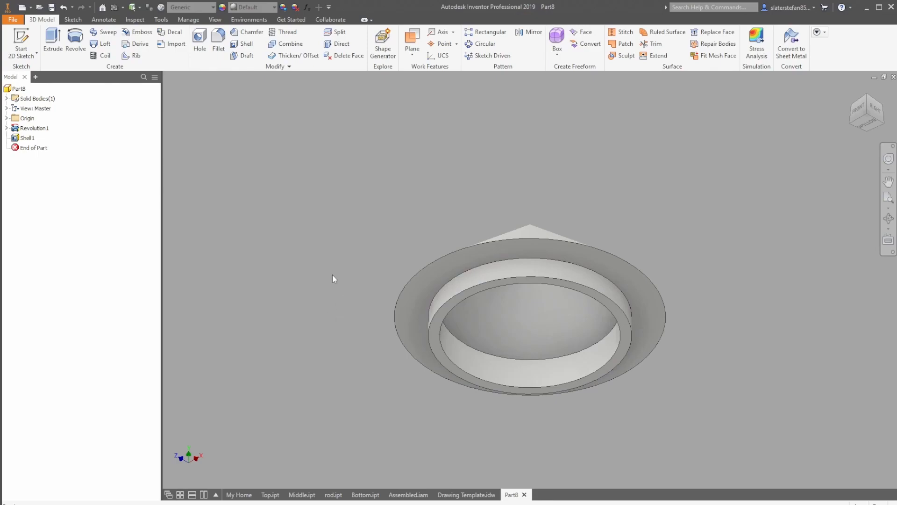
Examine the feeder top's end elevation on the data sheet for the rod hole's diameter and position.
scroll(333, 275, up, 3)
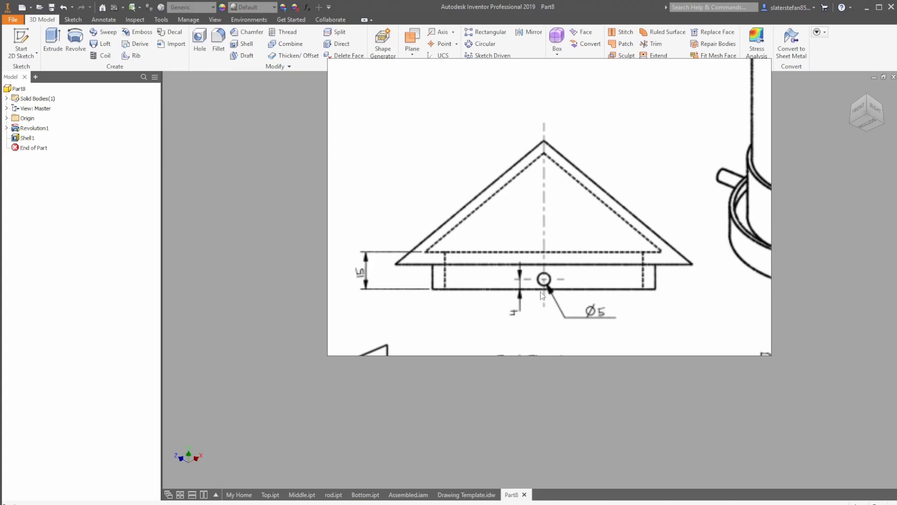
scroll(542, 295, down, 1)
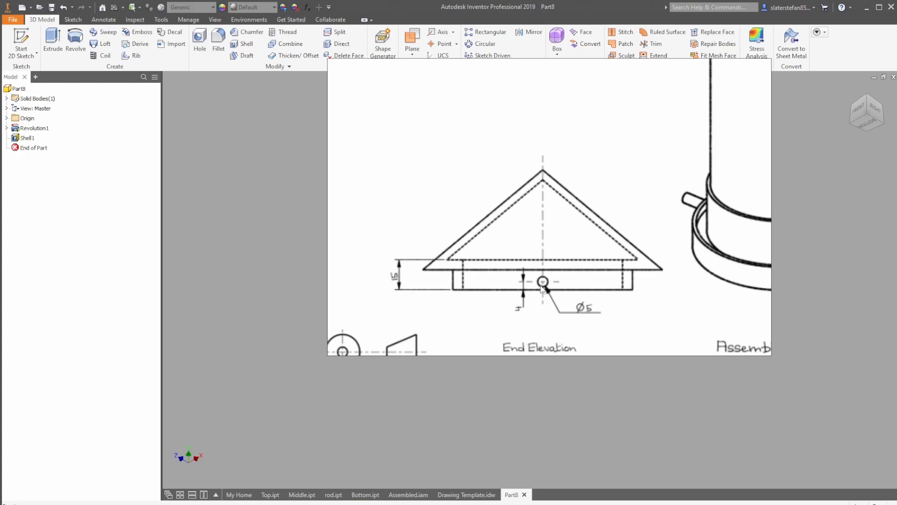
click(490, 396)
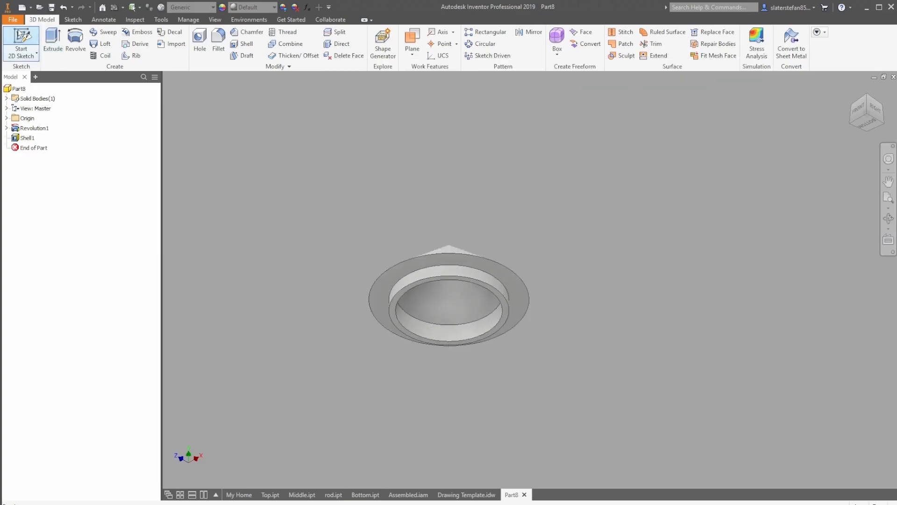
Sketch a 5 mm diameter circle on the YZ plane, centred on the vertical axis within the collar below the cone.
click(21, 41)
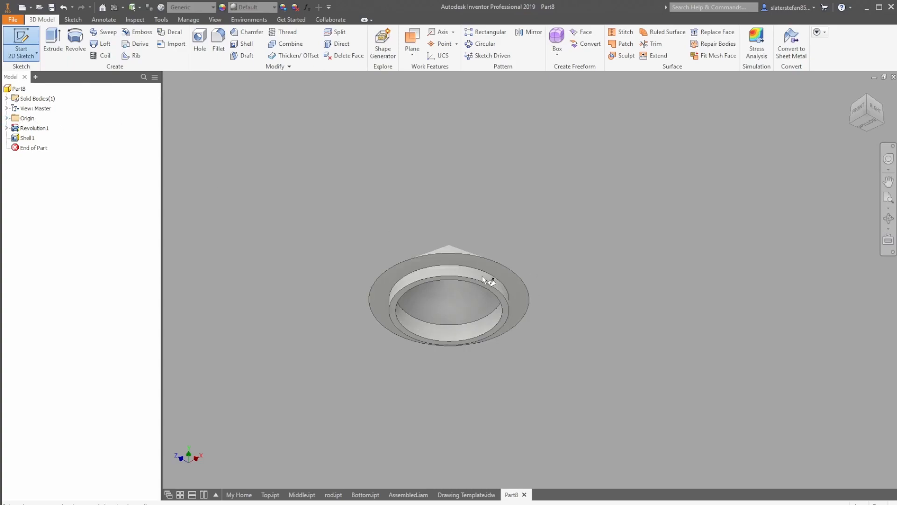
click(7, 119)
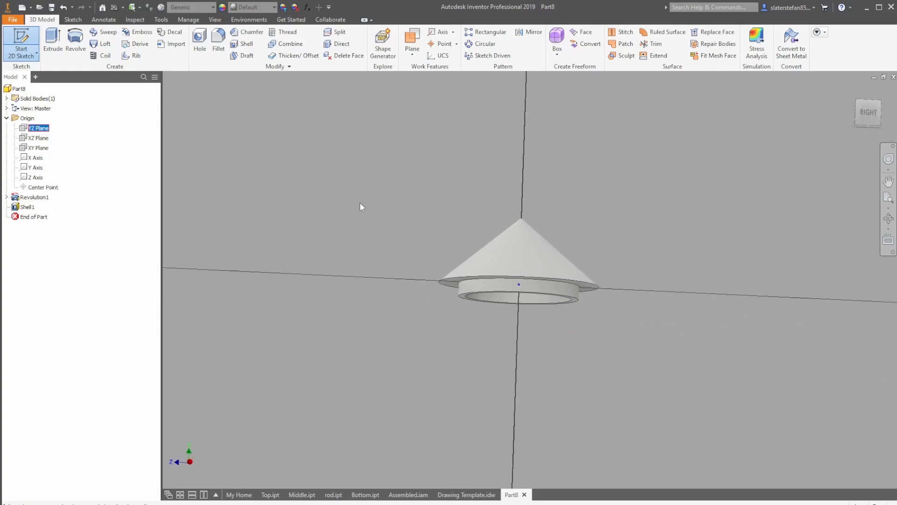
click(76, 38)
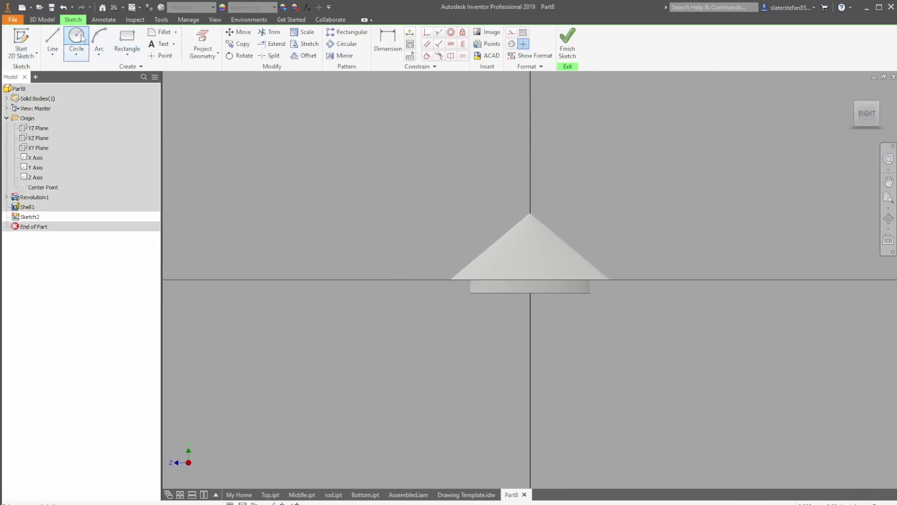
scroll(514, 297, up, 3)
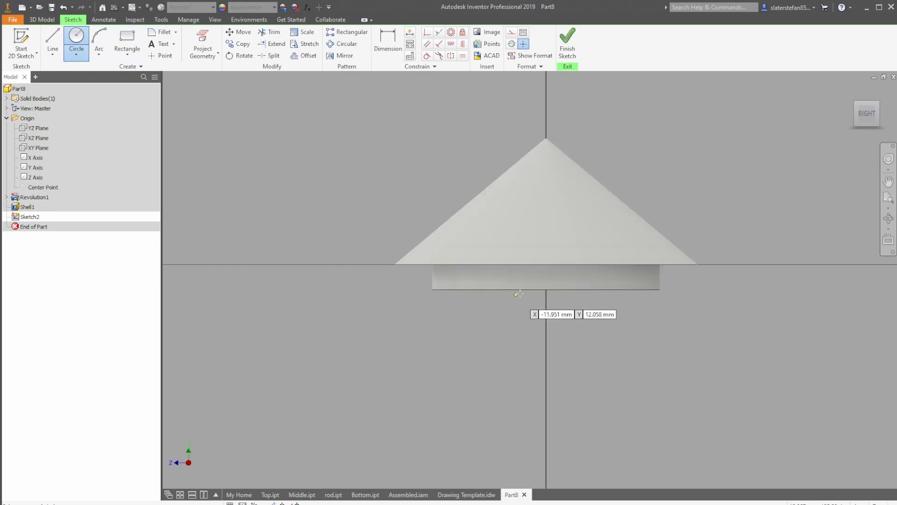
click(546, 279)
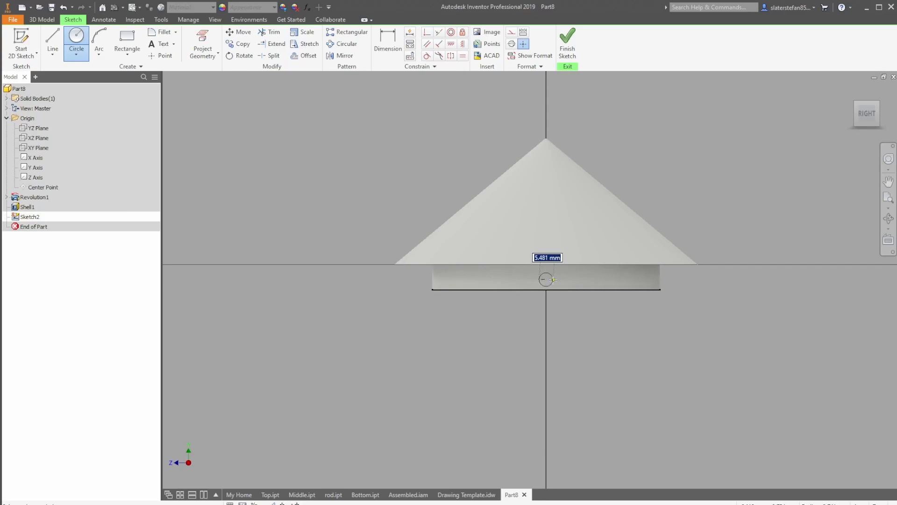
text(5)
key(Return)
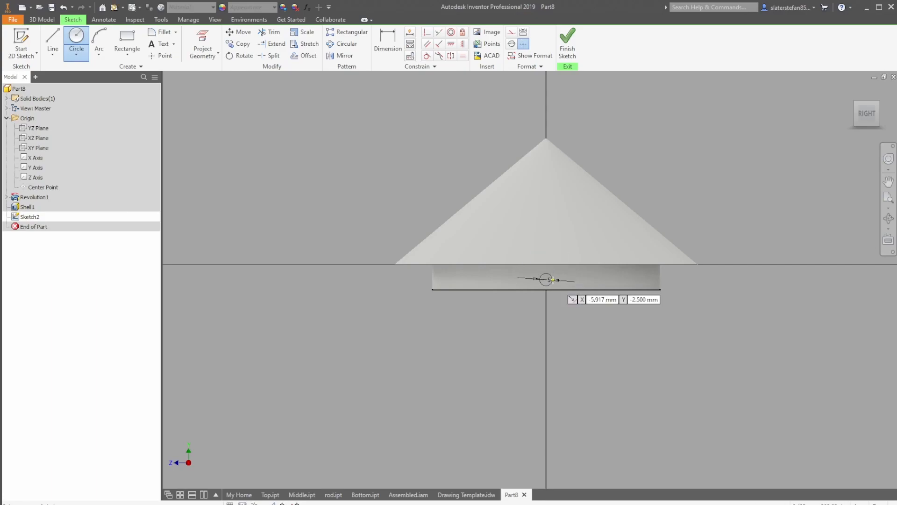
Dimension the circle's centre 4 mm above the collar's bottom edge and finish the sketch.
click(388, 42)
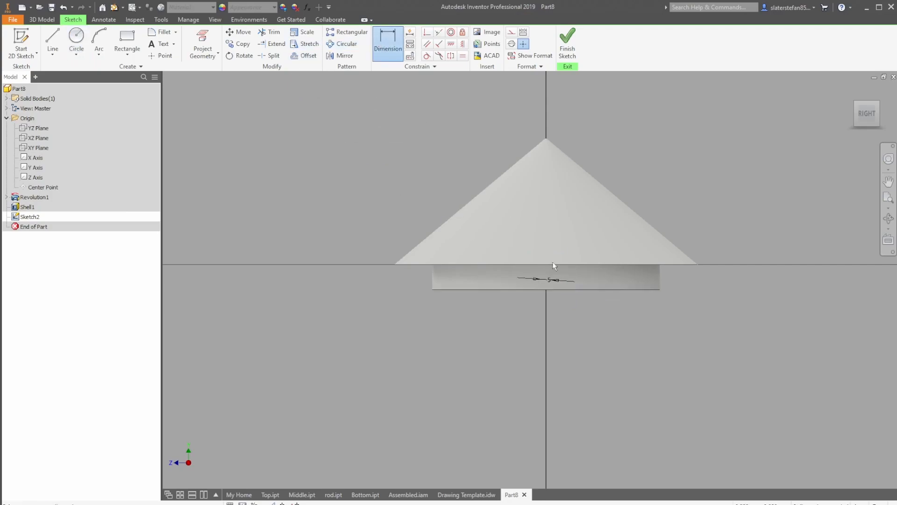
scroll(553, 282, down, 3)
click(510, 256)
click(515, 277)
click(760, 264)
text(4)
key(Return)
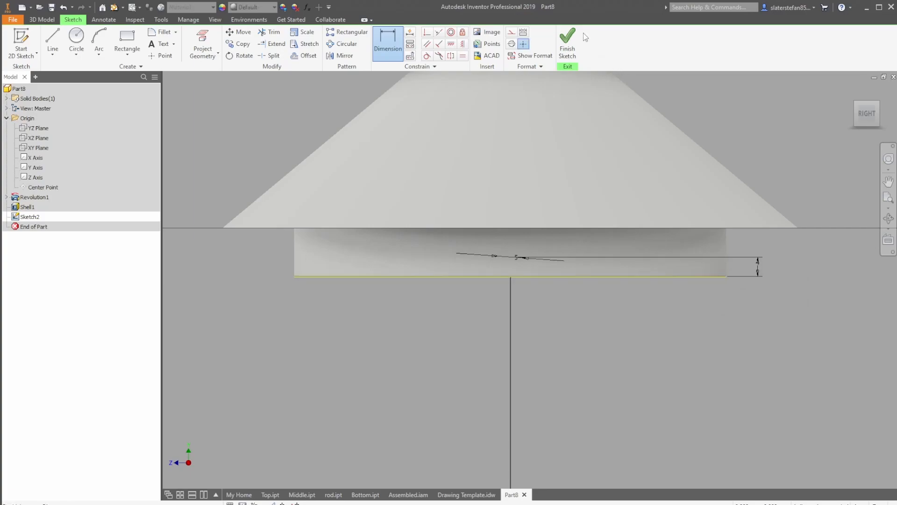
click(568, 44)
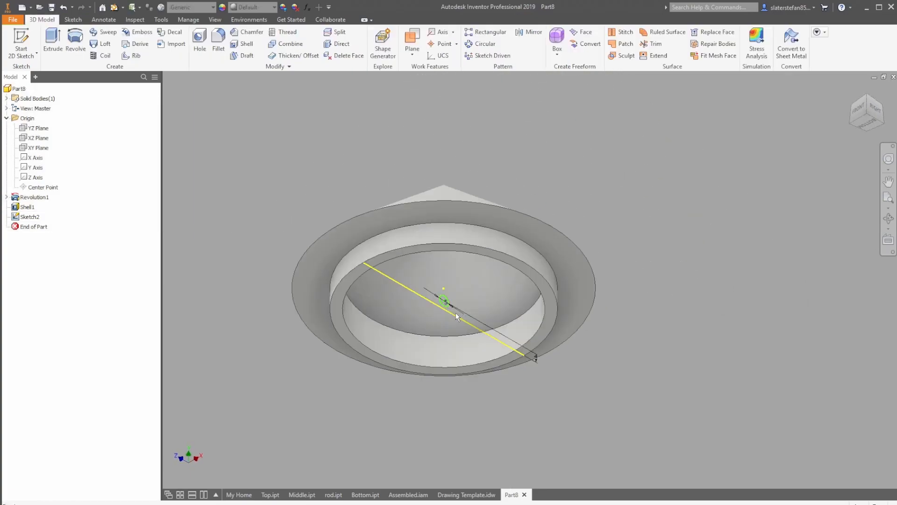
Cut the 5 mm circle symmetrically through both sides of the collar with an extrusion about 100 mm long.
click(53, 47)
click(292, 148)
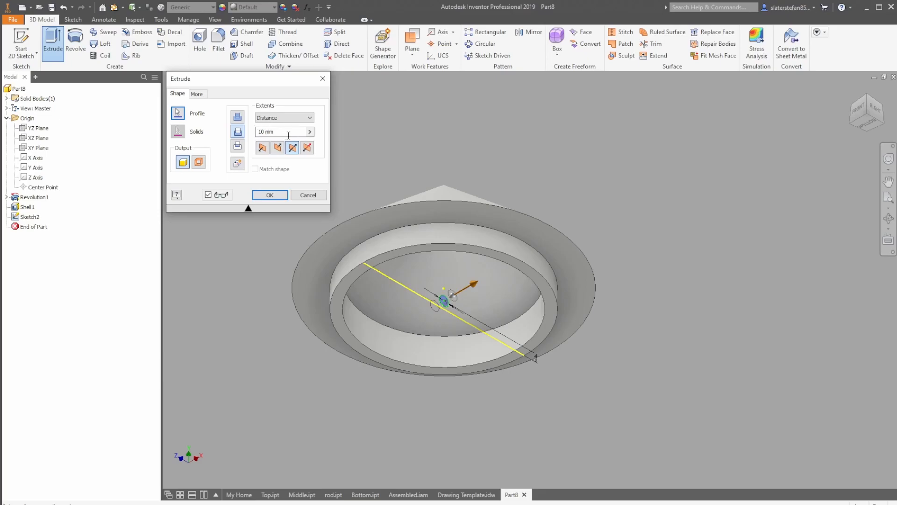
drag(476, 285, 562, 251)
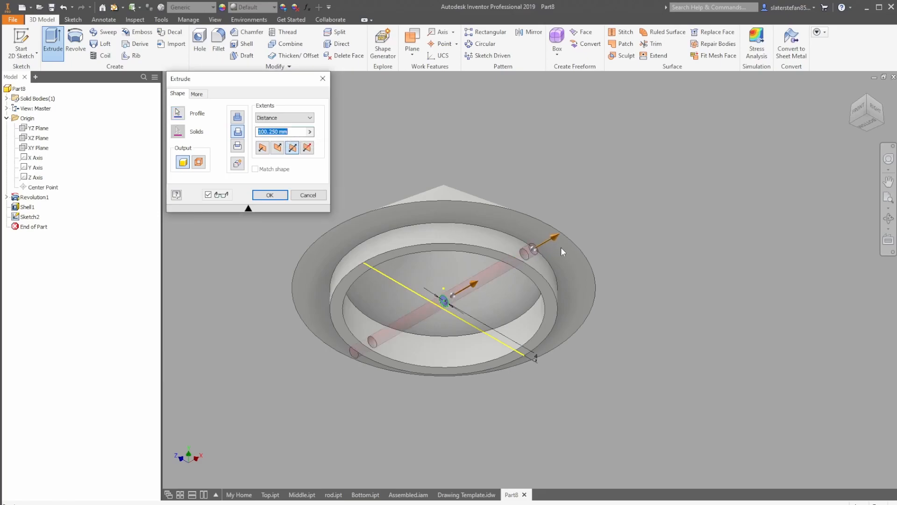
click(265, 196)
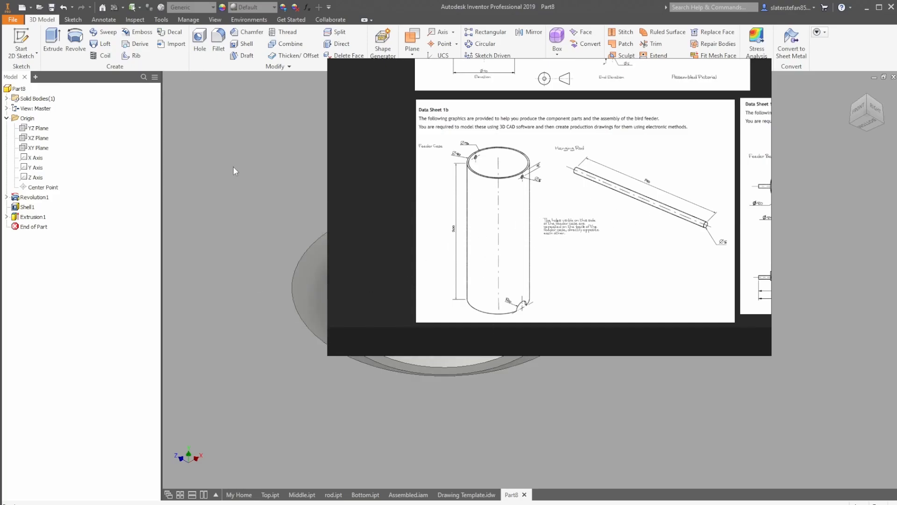
Save the part as TOP in a new folder named 2018 inside the 5 Graphics Assignment 2018 folder.
click(13, 19)
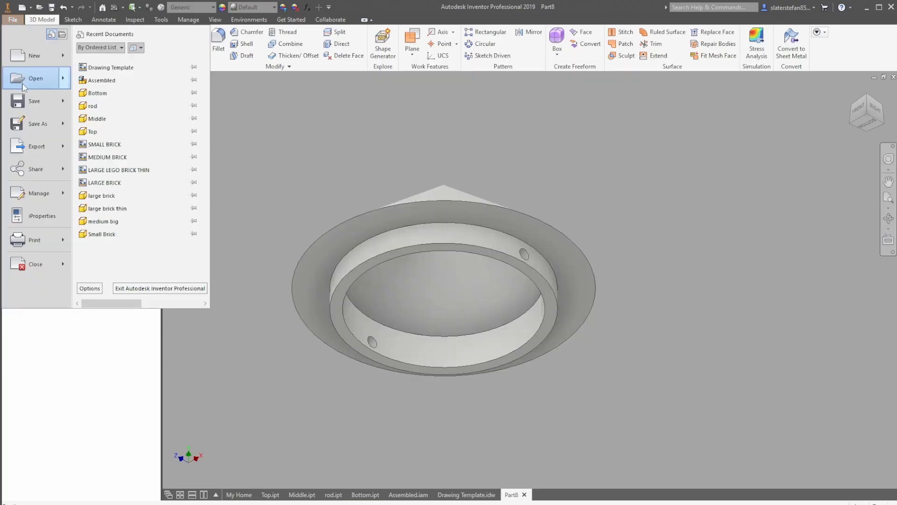
click(39, 124)
click(559, 191)
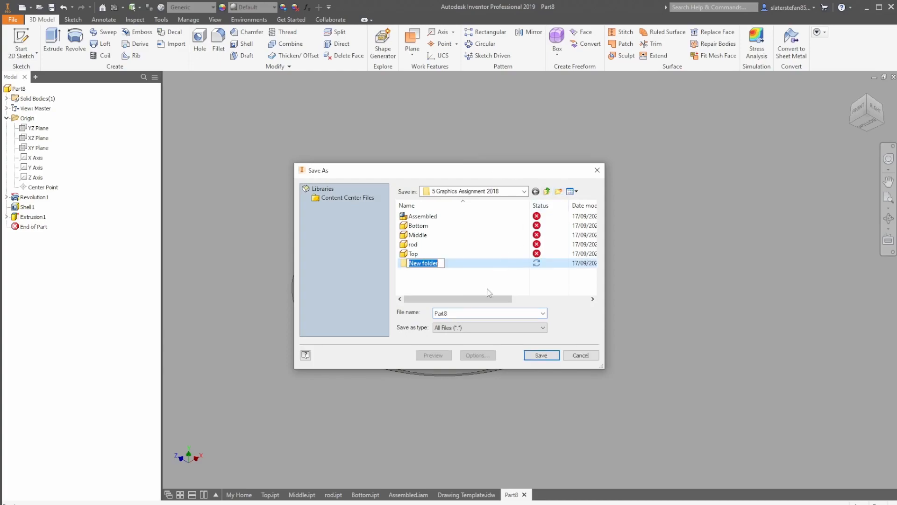
text(2018)
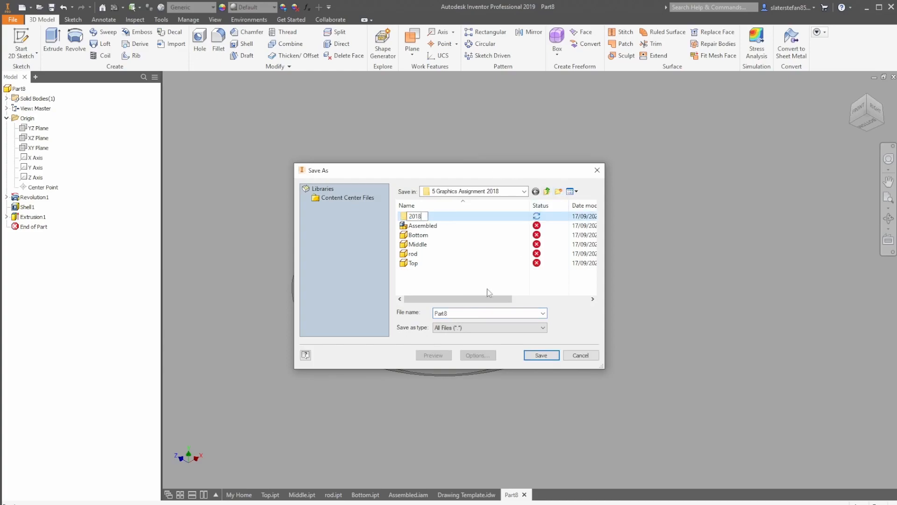
key(Return)
double_click(432, 217)
click(465, 314)
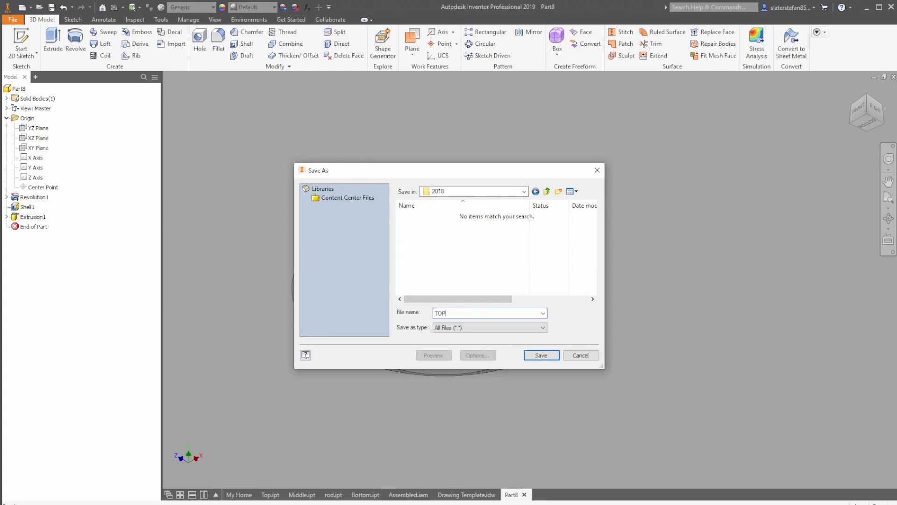
click(541, 359)
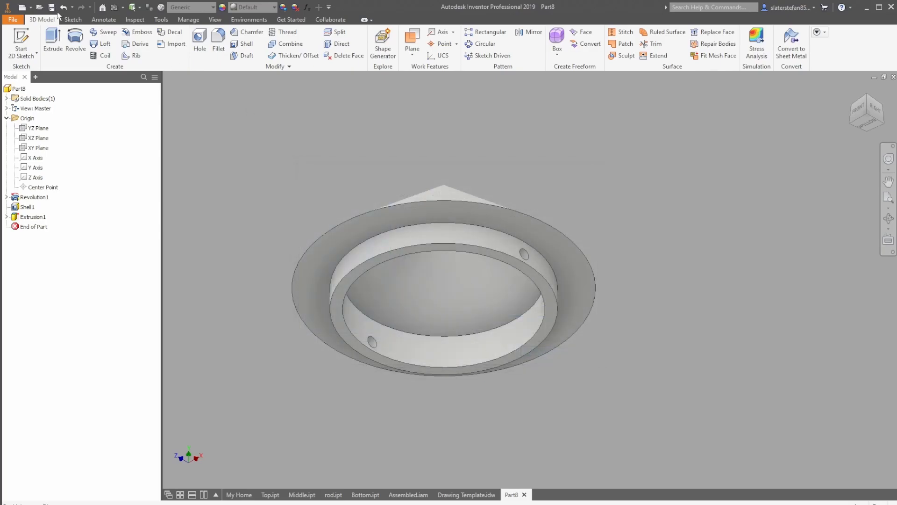
Create a new part from the metric Standard (mm).ipt template, accepting the style library definitions.
click(14, 20)
click(33, 50)
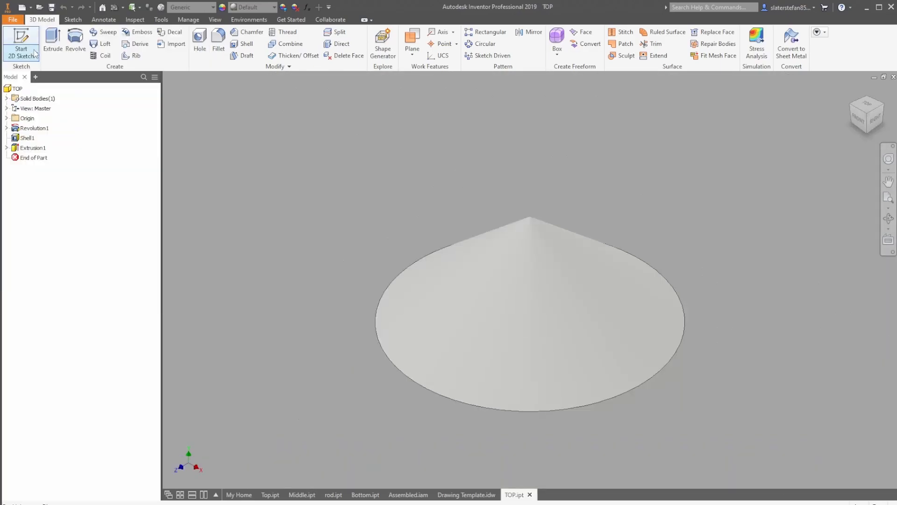
double_click(567, 181)
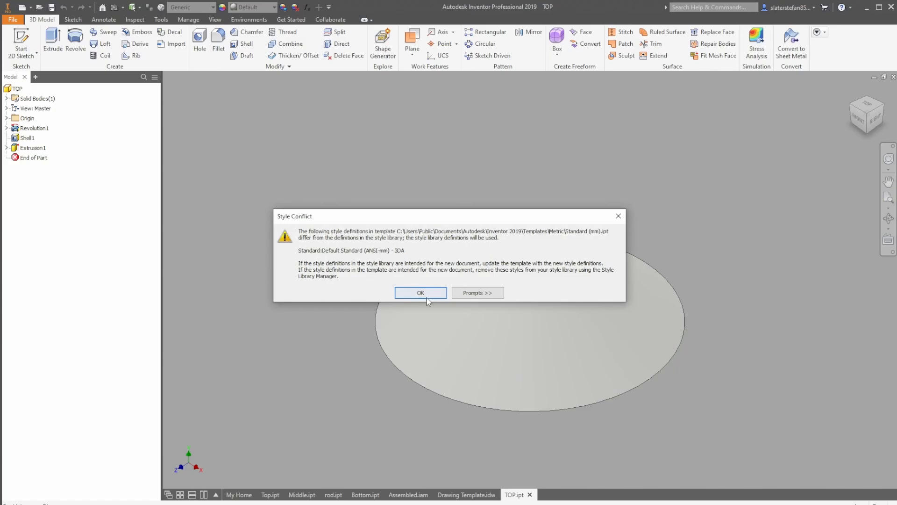
click(420, 293)
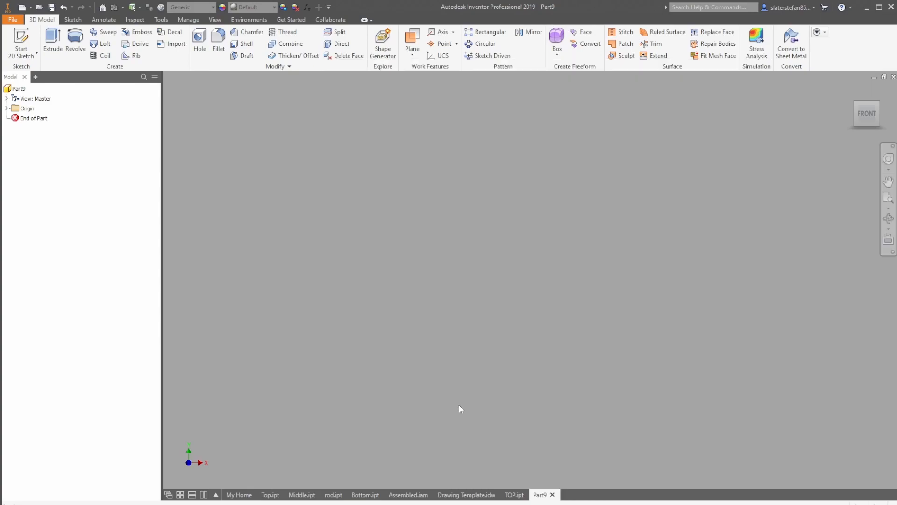
Sketch a circle centred on the origin on the XZ plane and dimension its diameter to 80 mm.
click(21, 40)
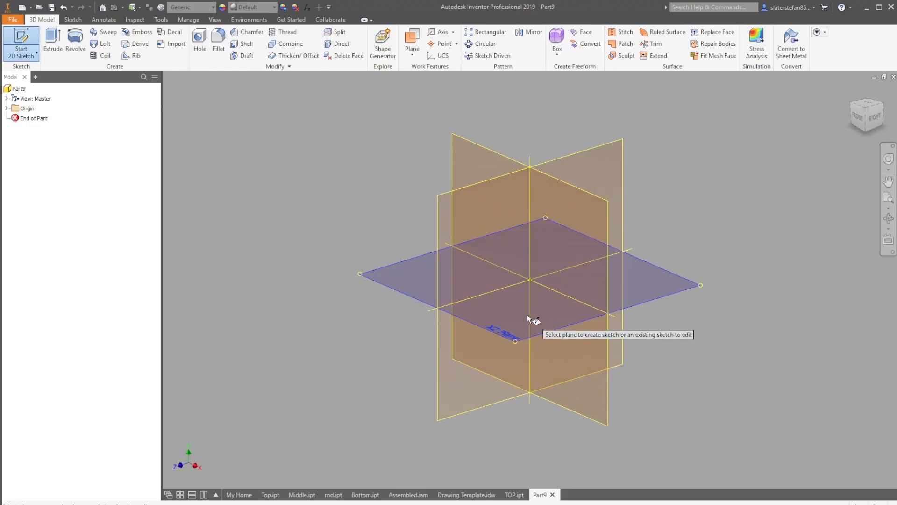
click(526, 314)
key(c)
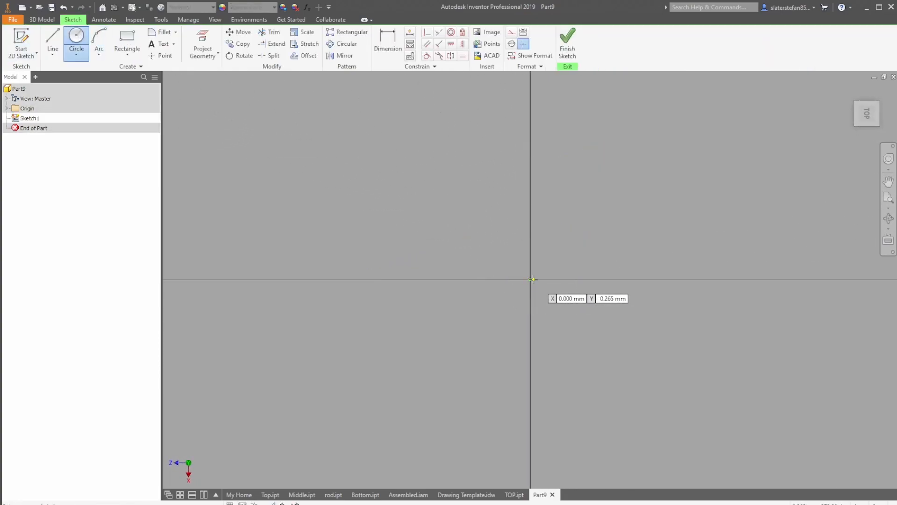
click(530, 280)
click(579, 248)
key(d)
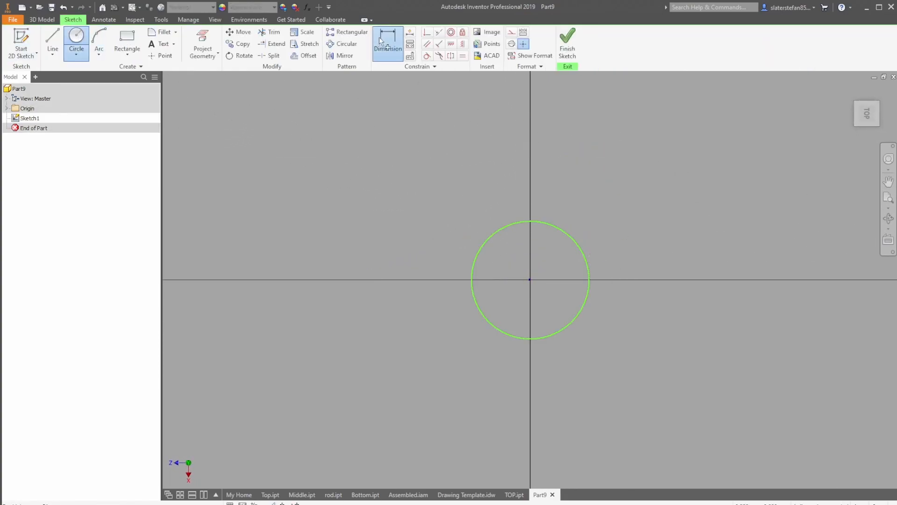
click(569, 232)
click(594, 203)
text(80)
key(Return)
Add a concentric 76 mm diameter circle at the origin and finish the sketch.
click(76, 36)
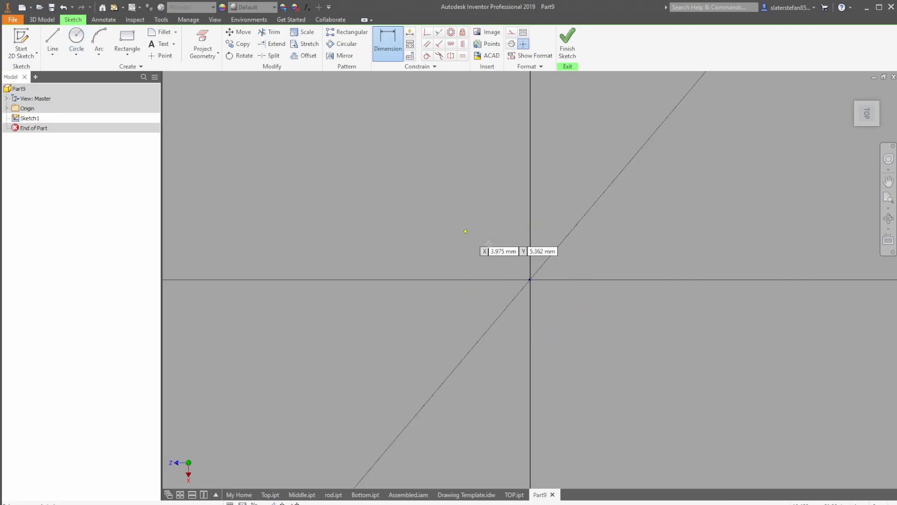
click(530, 280)
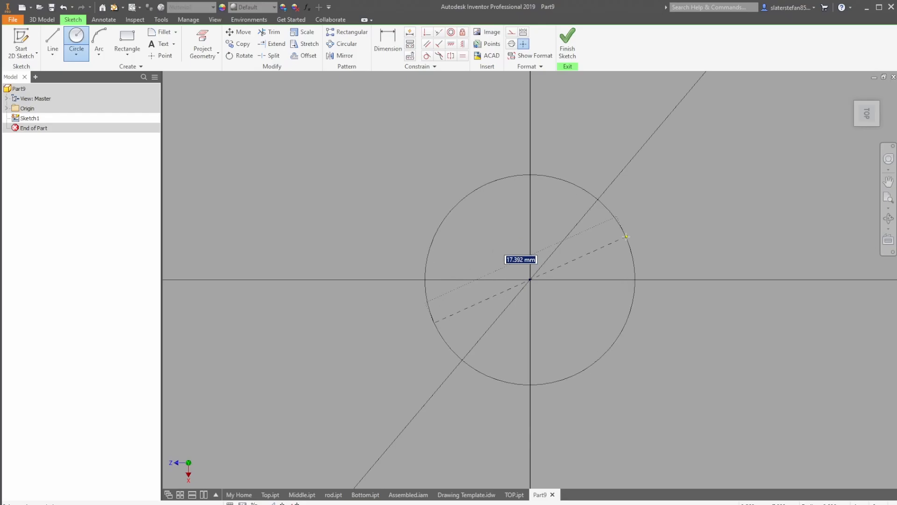
text(76)
key(Return)
scroll(626, 236, down, 5)
scroll(626, 237, up, 4)
scroll(515, 173, down, 3)
click(567, 46)
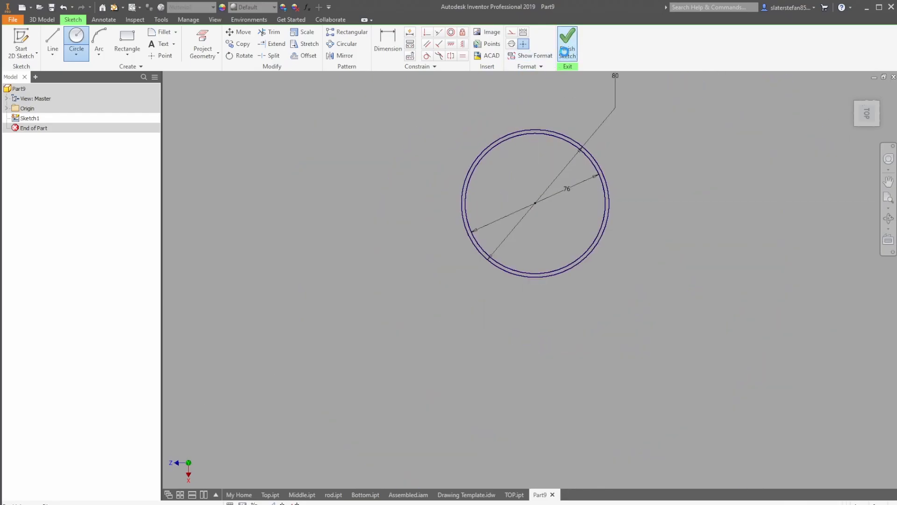
Extrude the ring between the 76 mm and 80 mm circles upward to the feeder case's length from the data sheet.
key(e)
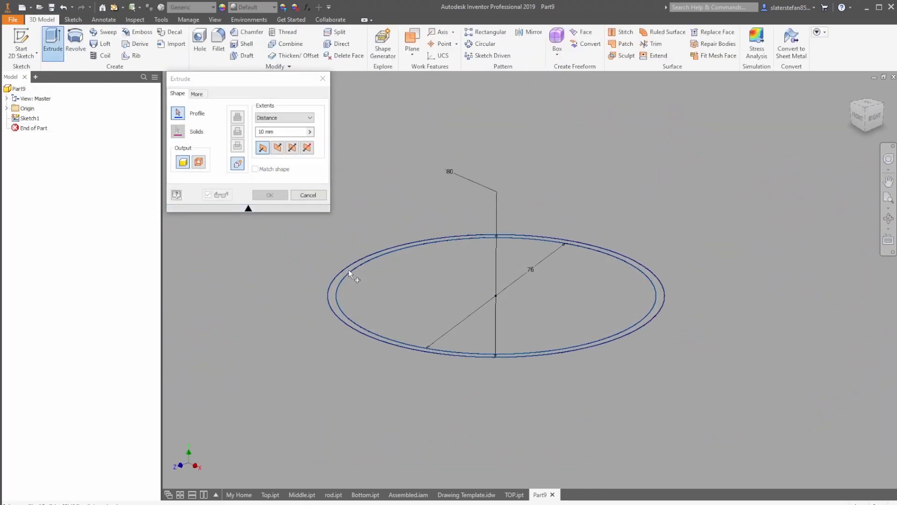
click(347, 270)
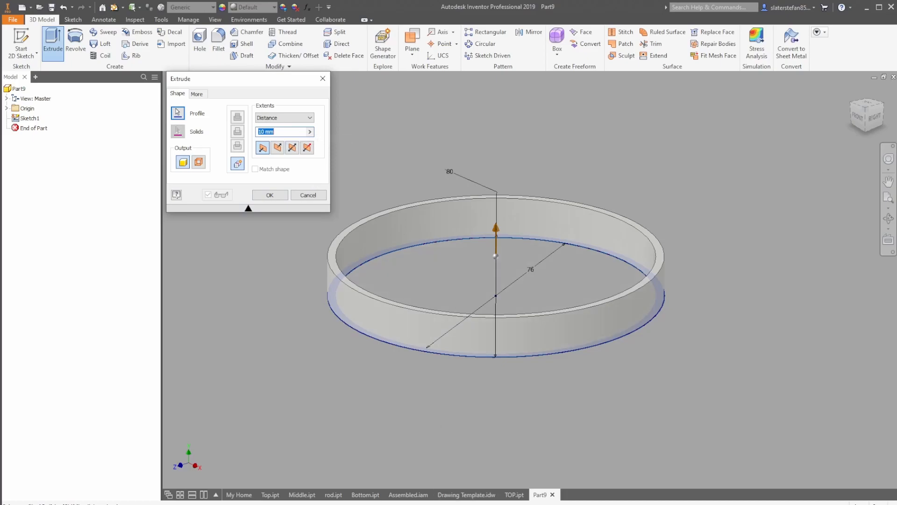
click(475, 502)
click(223, 132)
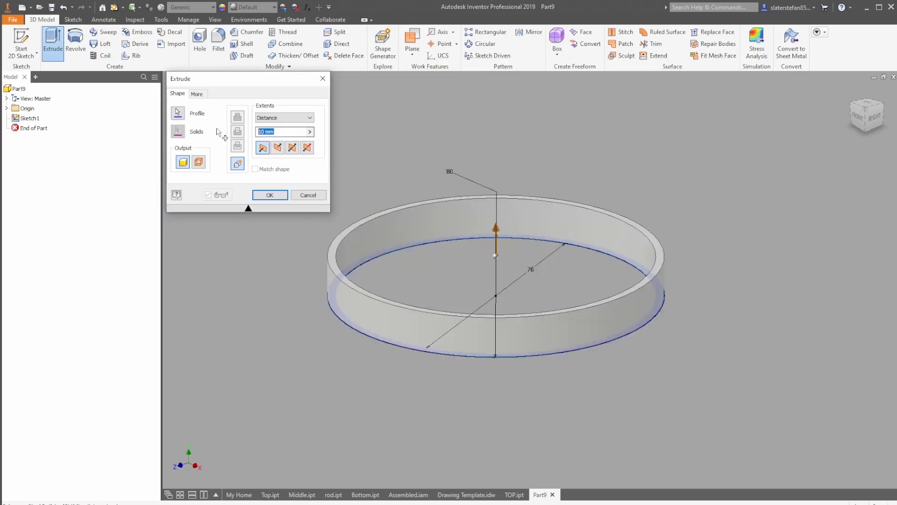
key(Return)
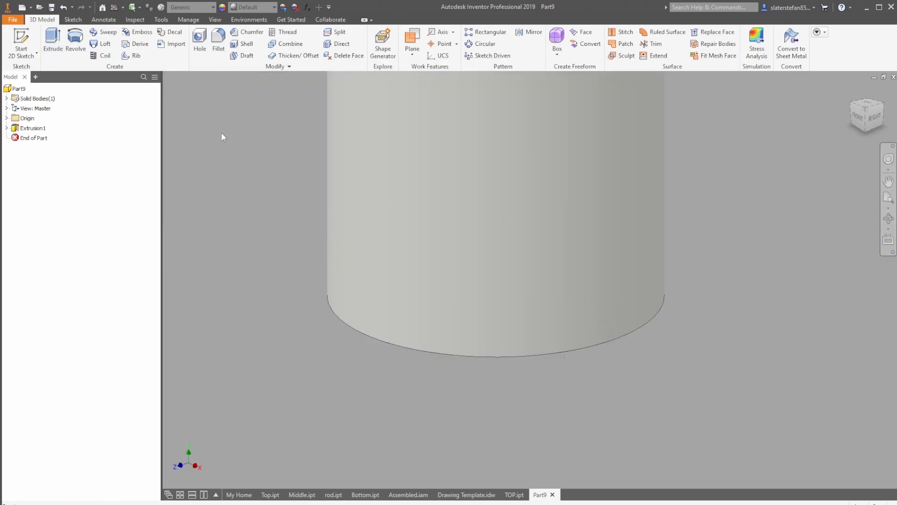
Sketch a 20 mm diameter circle centred on the origin on the YZ plane and finish the sketch.
scroll(229, 135, down, 3)
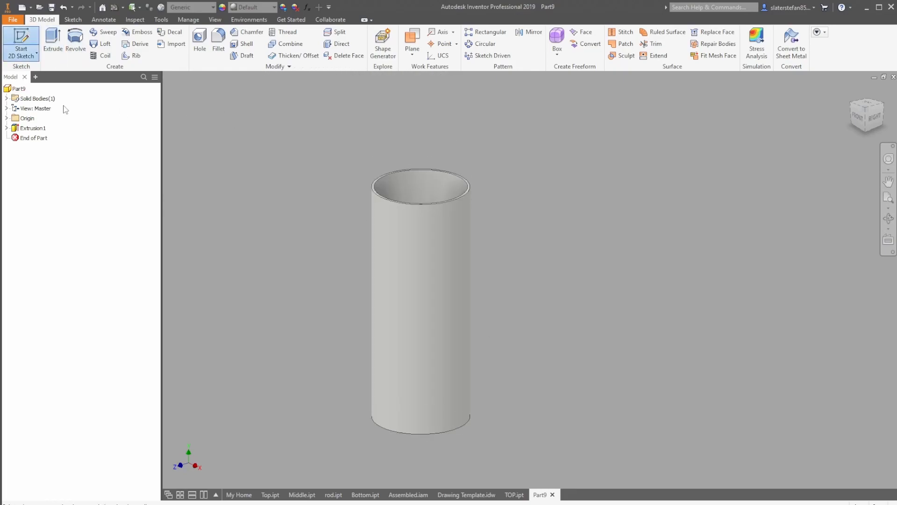
click(6, 117)
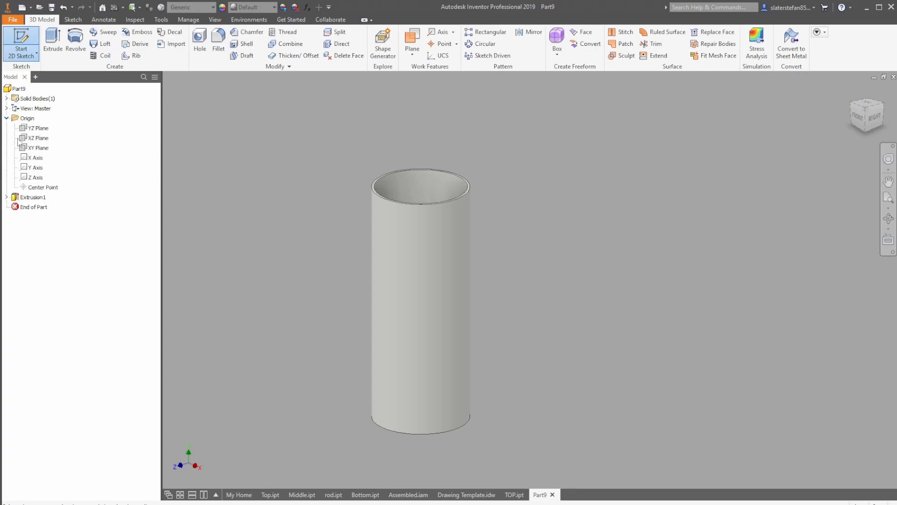
click(38, 128)
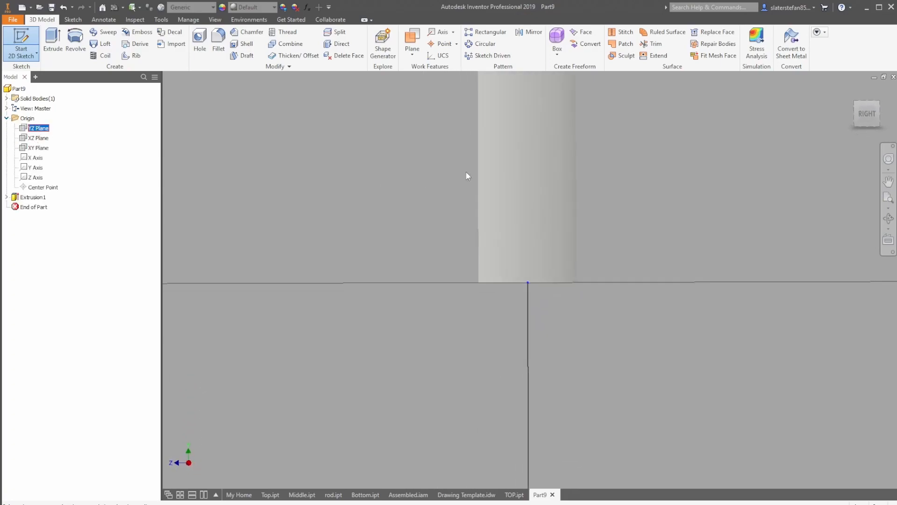
key(c)
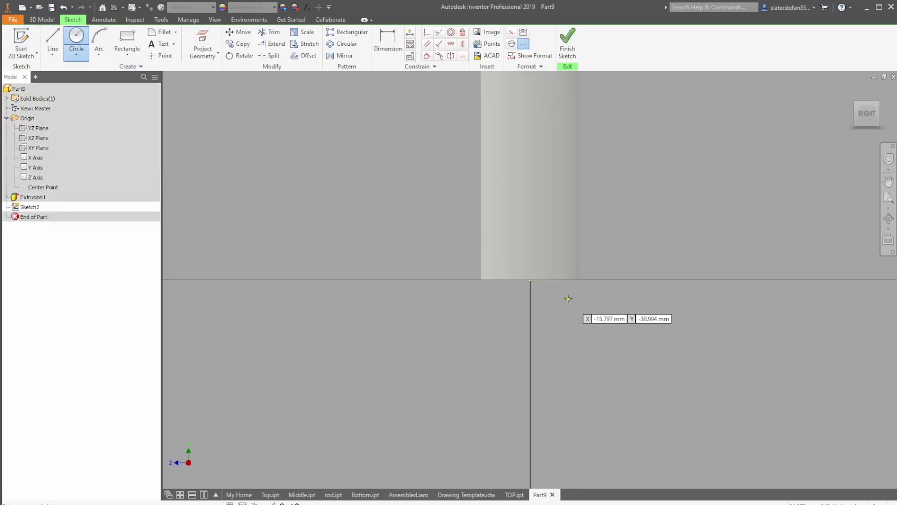
click(530, 280)
text(2)
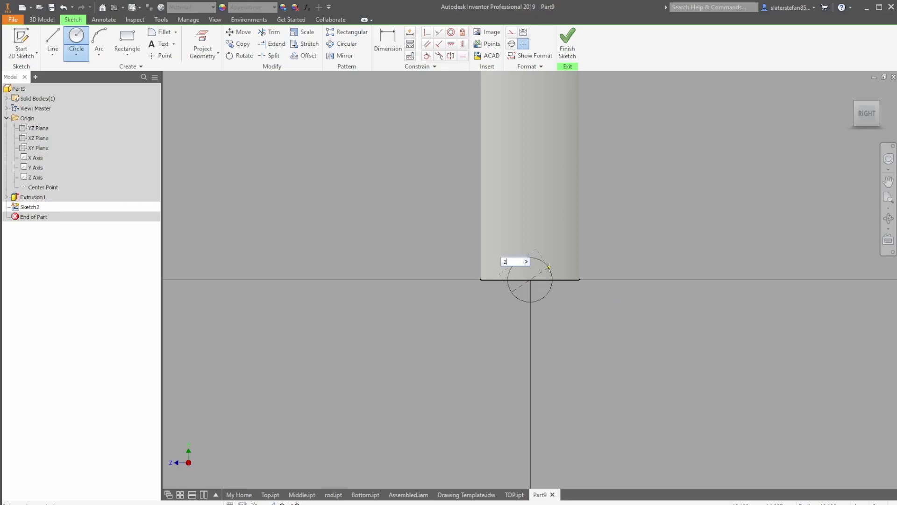
key(Return)
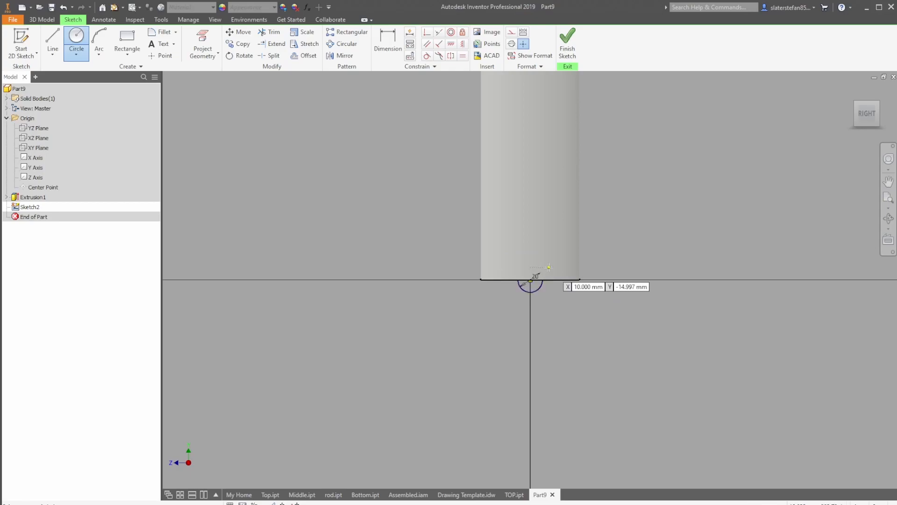
click(567, 44)
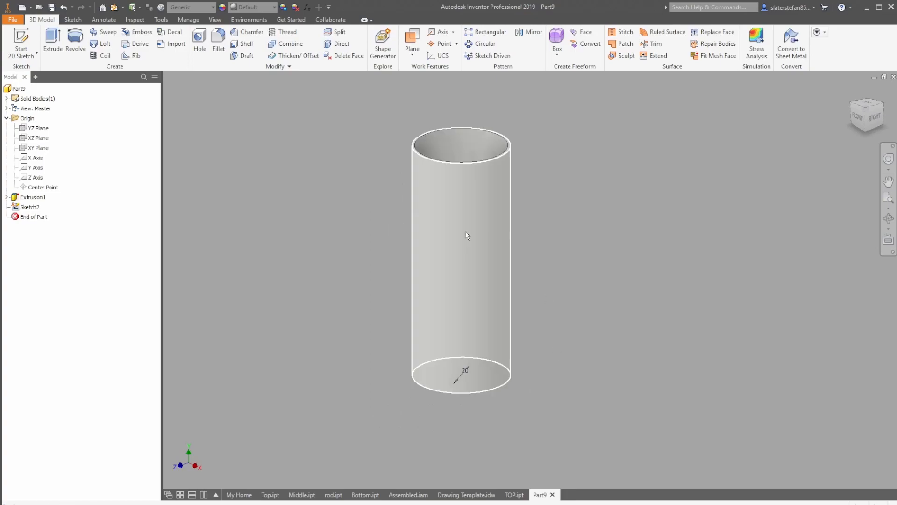
Cut the 20 mm circle 52 mm in one direction through the tube wall to form the base notch.
key(e)
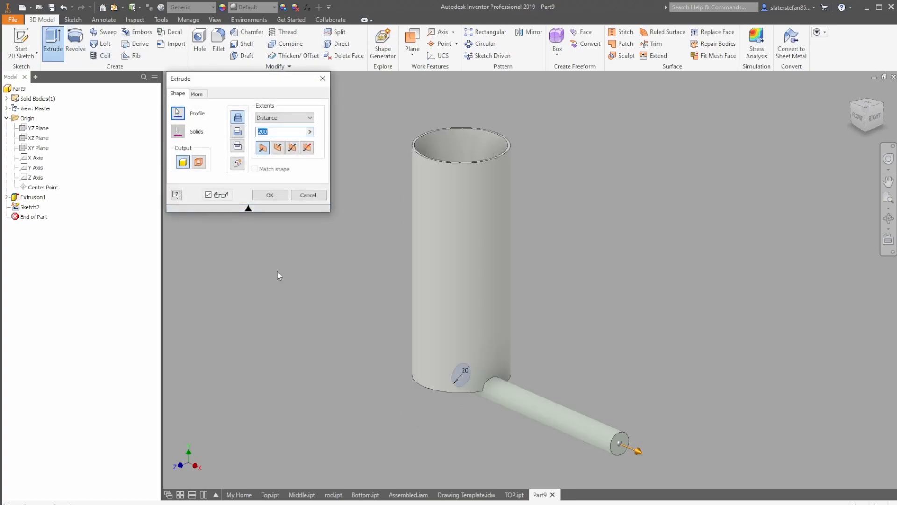
click(242, 134)
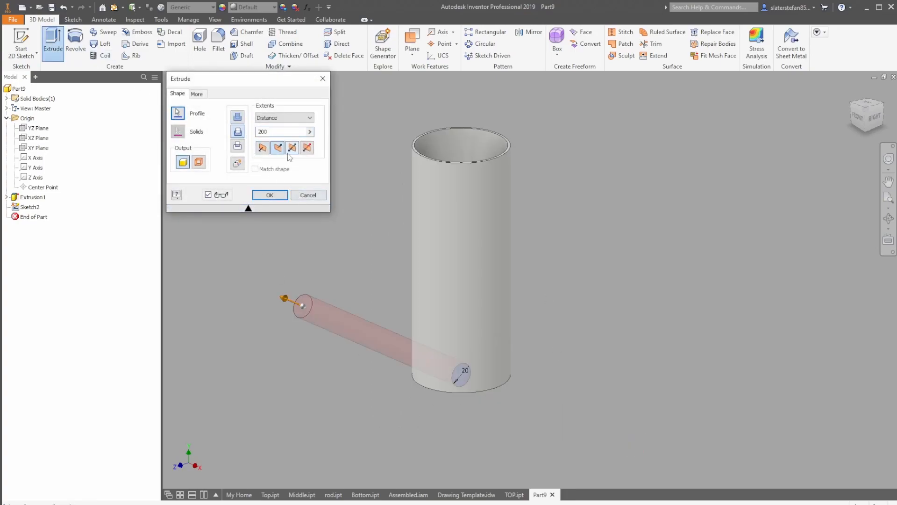
click(267, 149)
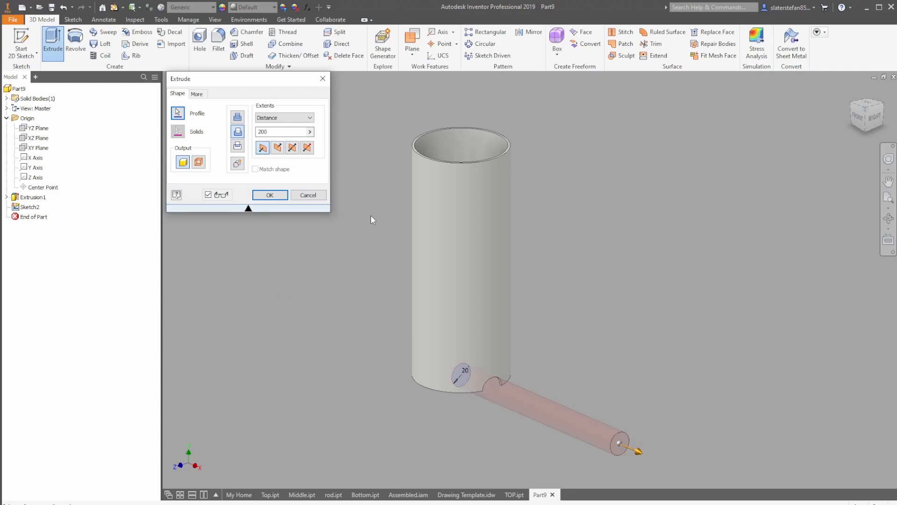
drag(639, 467, 515, 410)
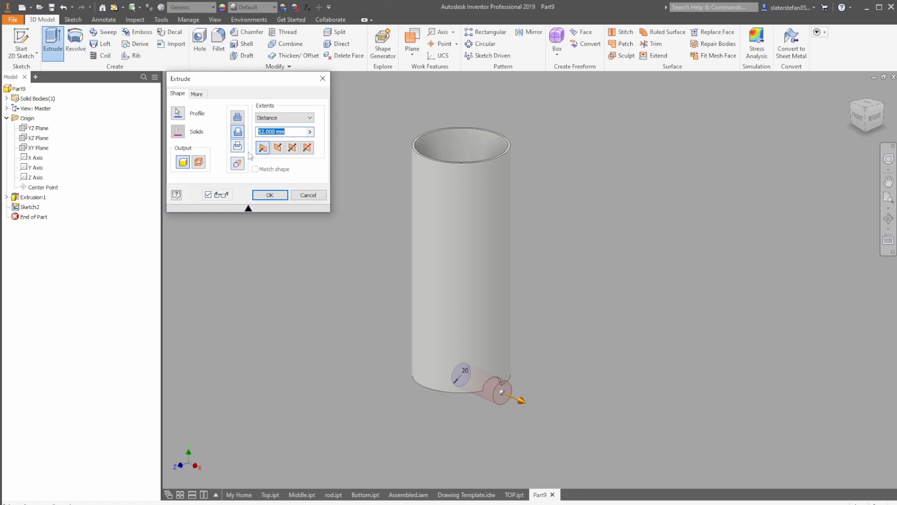
key(Return)
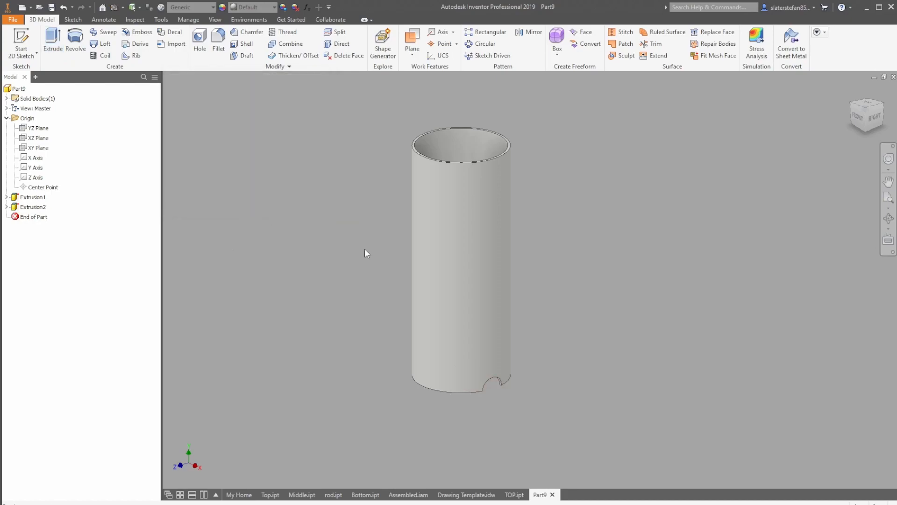
Sketch a 5 mm diameter circle on the YZ plane, on the tube's centreline just below its upper rim.
click(30, 37)
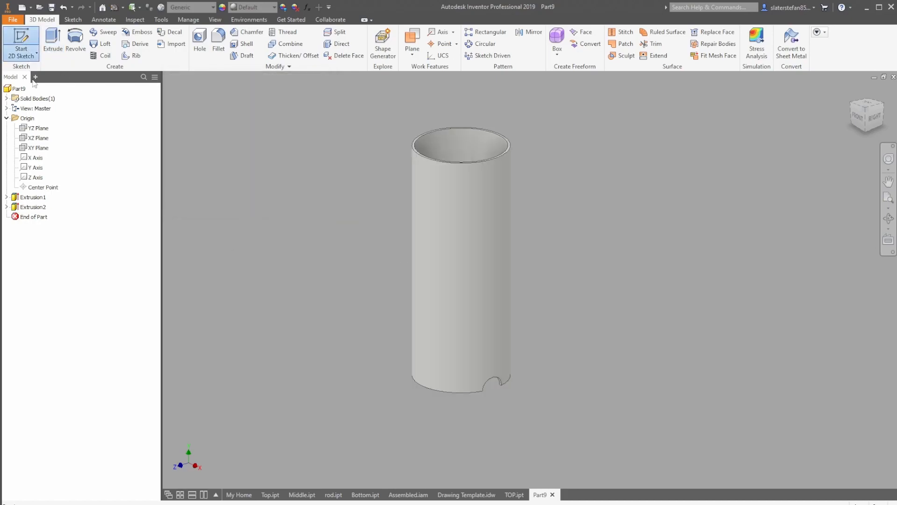
click(41, 139)
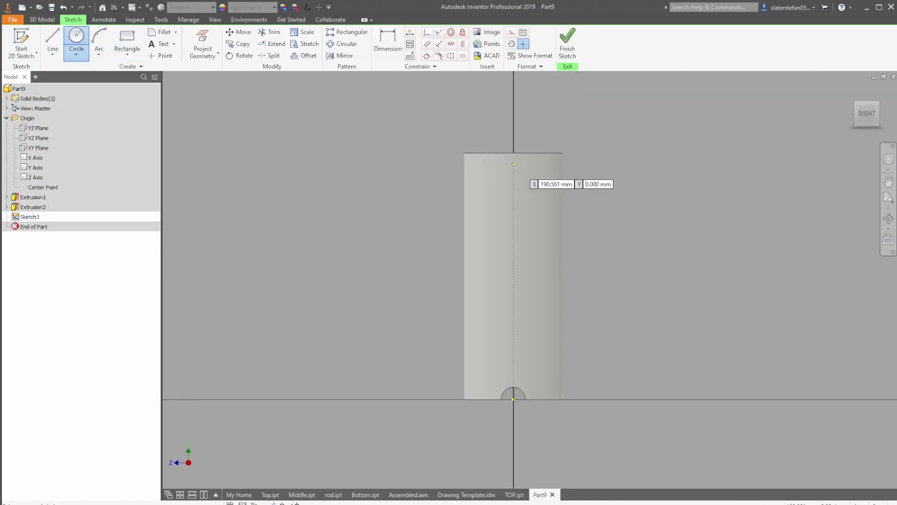
scroll(514, 163, up, 3)
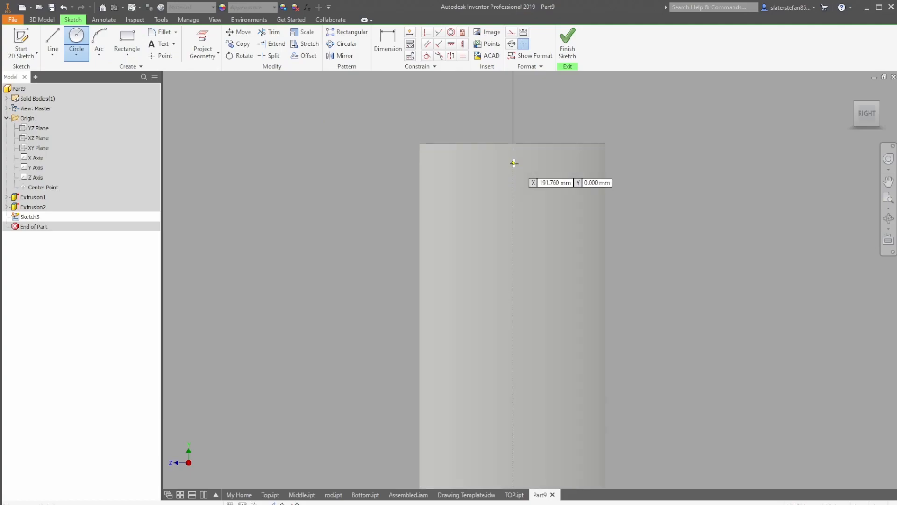
click(514, 162)
text(5)
key(Return)
Dimension the 5 mm circle's centre 6 mm below the tube's upper edge and finish the sketch.
key(d)
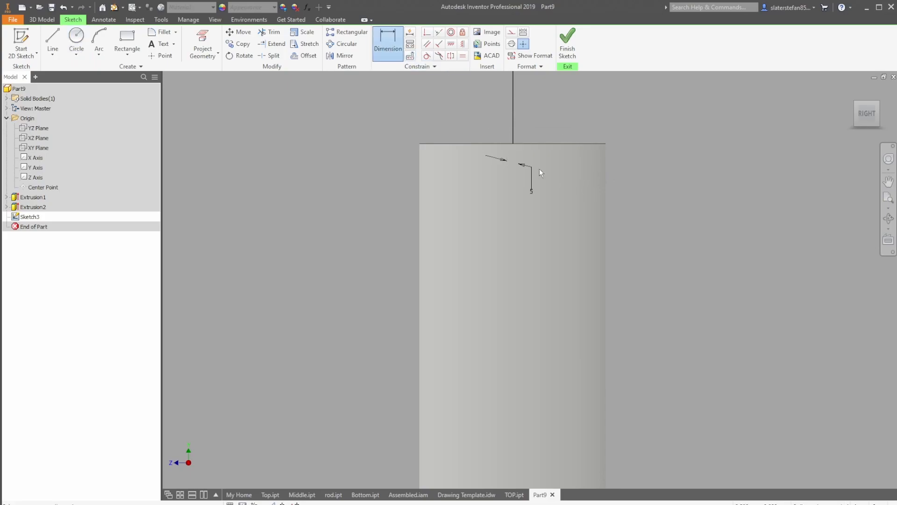
click(514, 162)
click(524, 143)
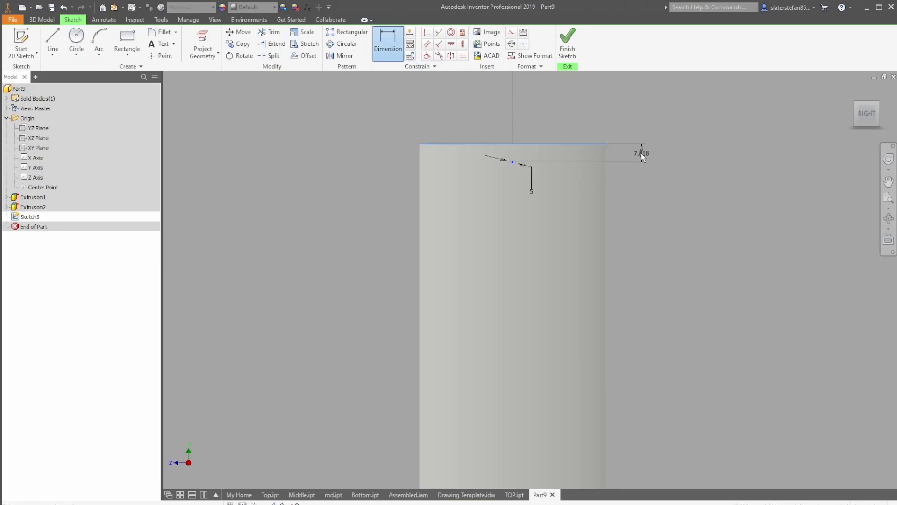
click(642, 157)
text(6)
key(Return)
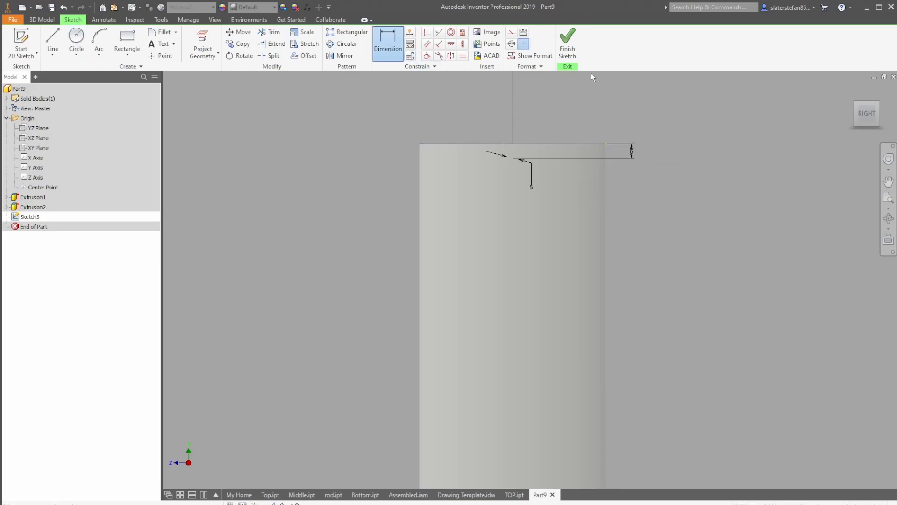
click(567, 45)
Try to cut the 5 mm circle symmetrically through the tube with a total distance of 70.75 mm.
click(53, 44)
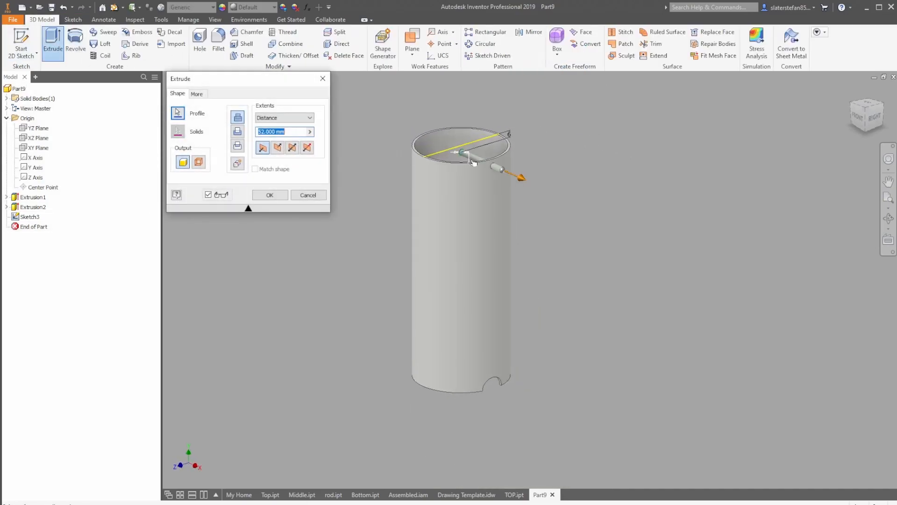
click(292, 148)
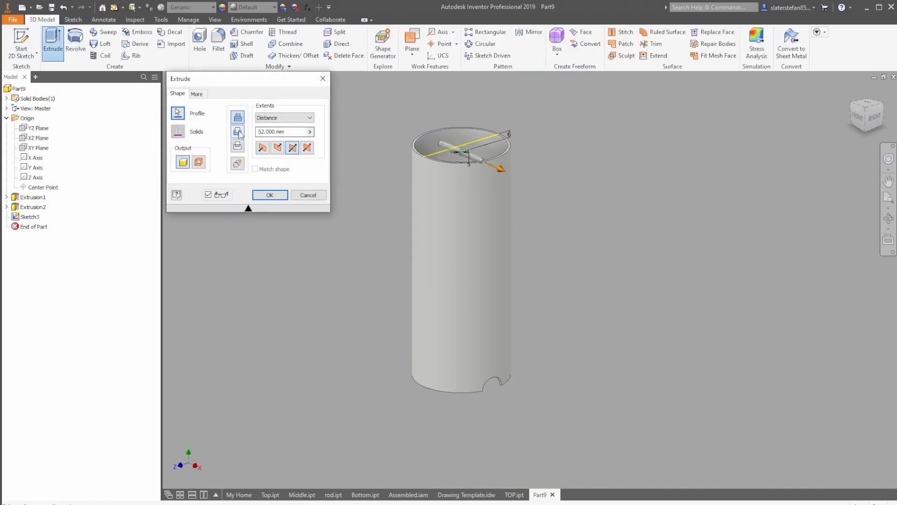
drag(505, 168, 508, 171)
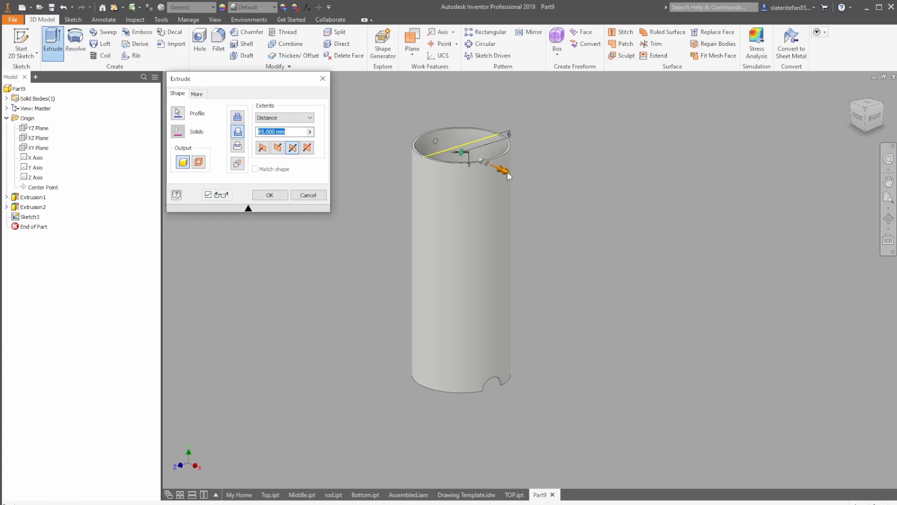
click(271, 197)
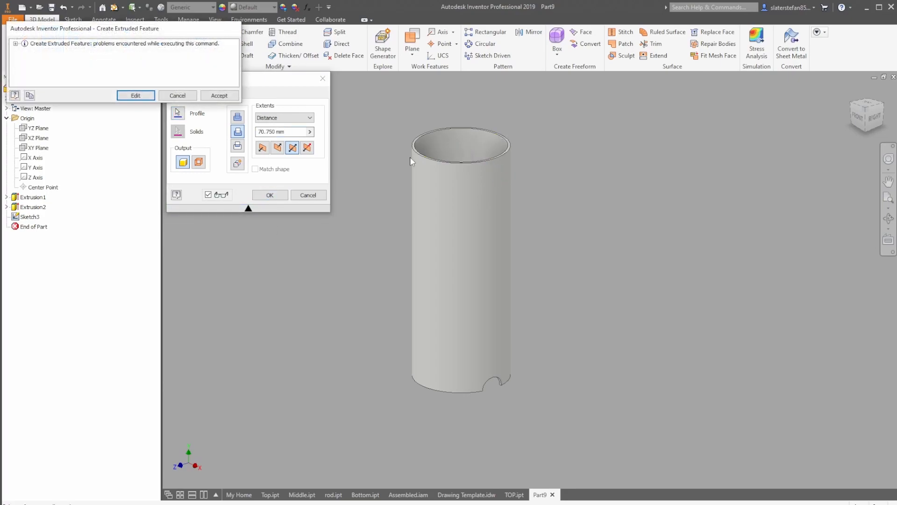
click(218, 96)
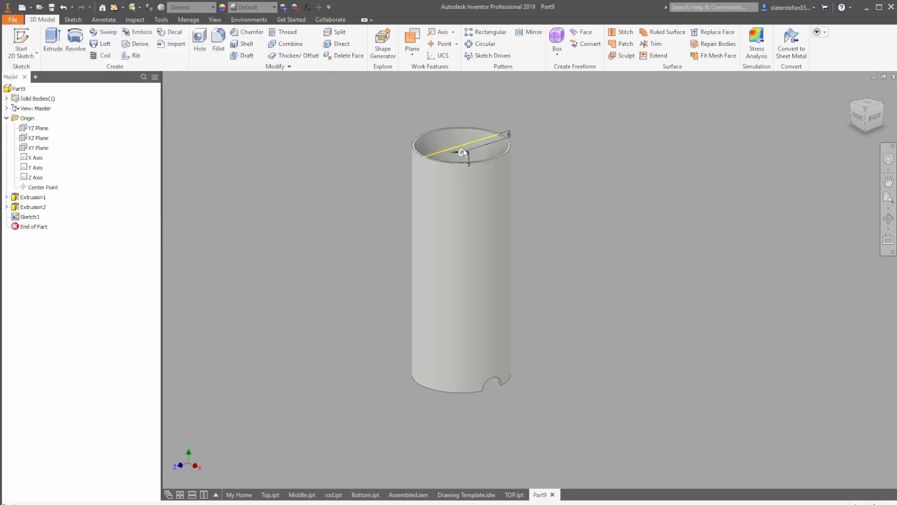
Cut the 5 mm circle symmetrically over 89 mm to make opposite holes through both tube walls.
scroll(377, 130, up, 5)
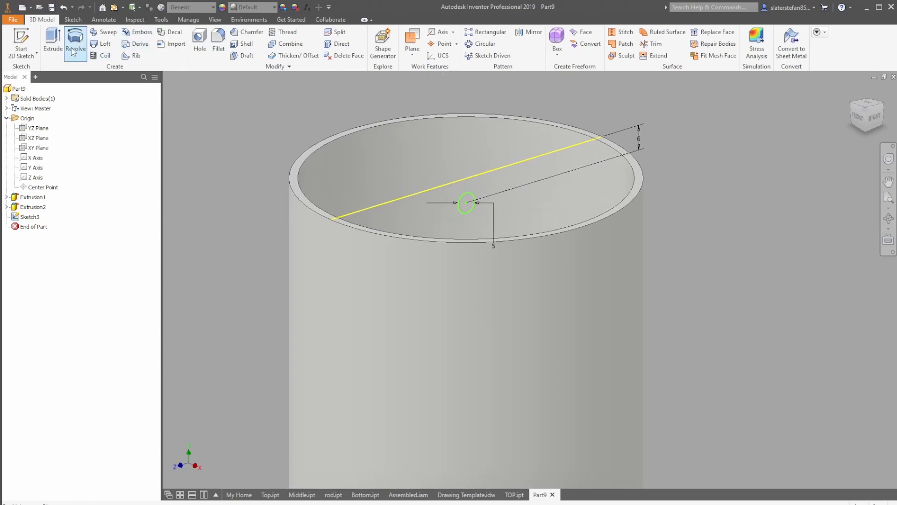
click(52, 42)
click(278, 147)
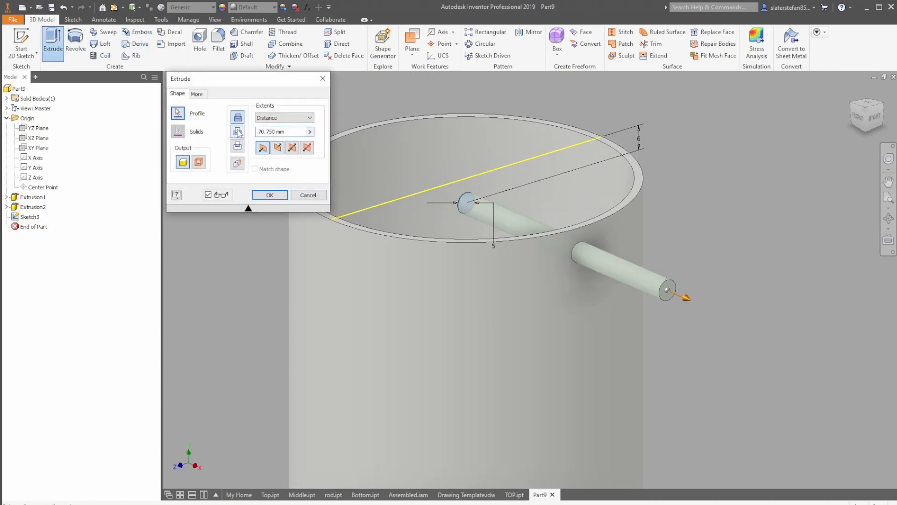
click(292, 147)
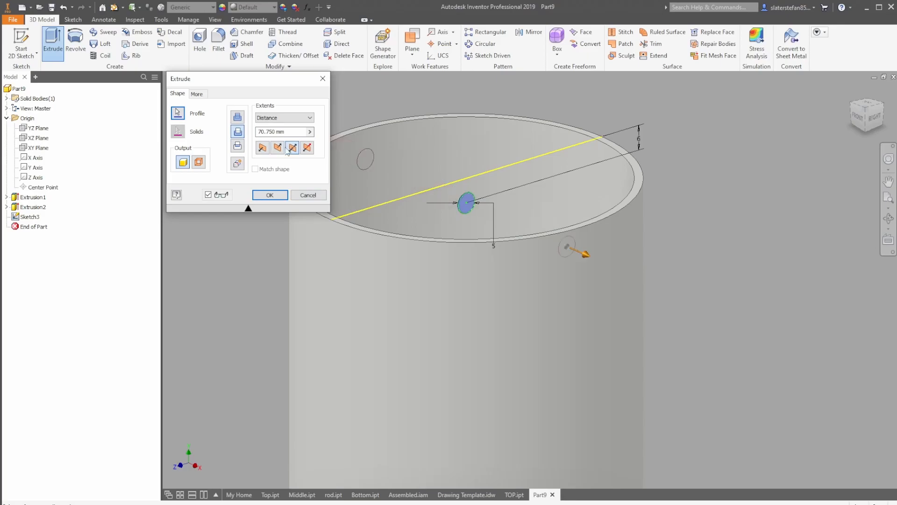
click(238, 132)
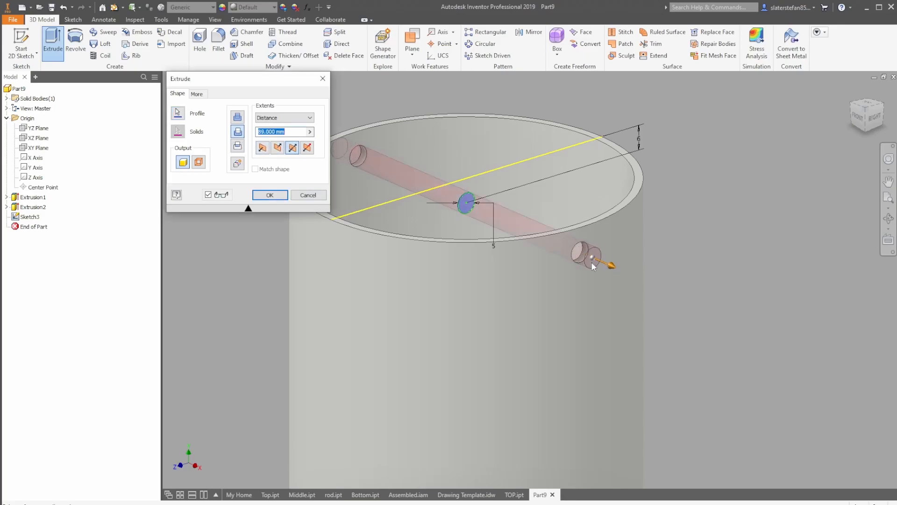
click(270, 195)
scroll(371, 187, down, 4)
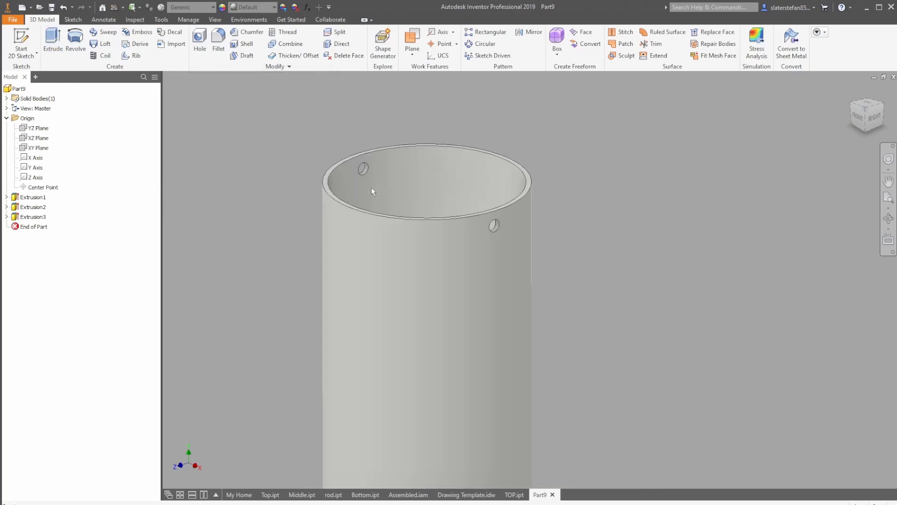
scroll(469, 257, up, 8)
scroll(424, 277, down, 6)
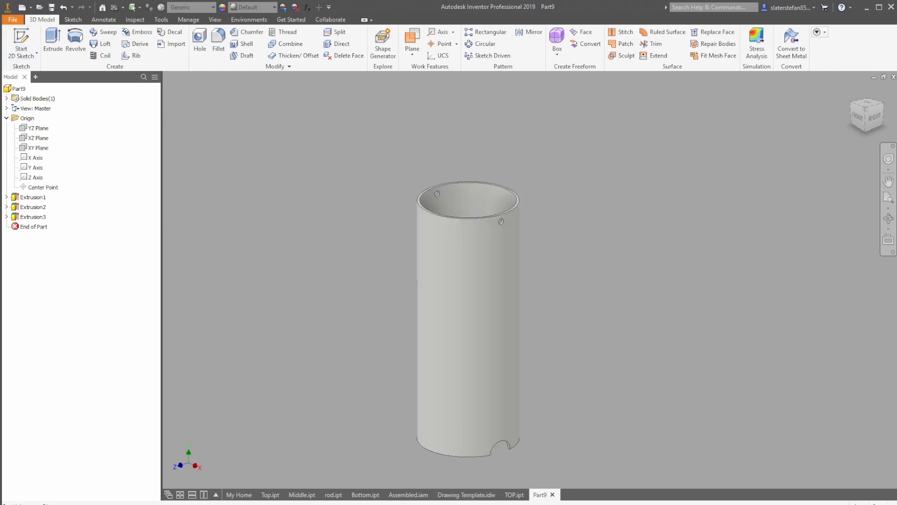
Save the feeder case part as MIDDLE in the 2018 folder.
click(13, 20)
click(42, 126)
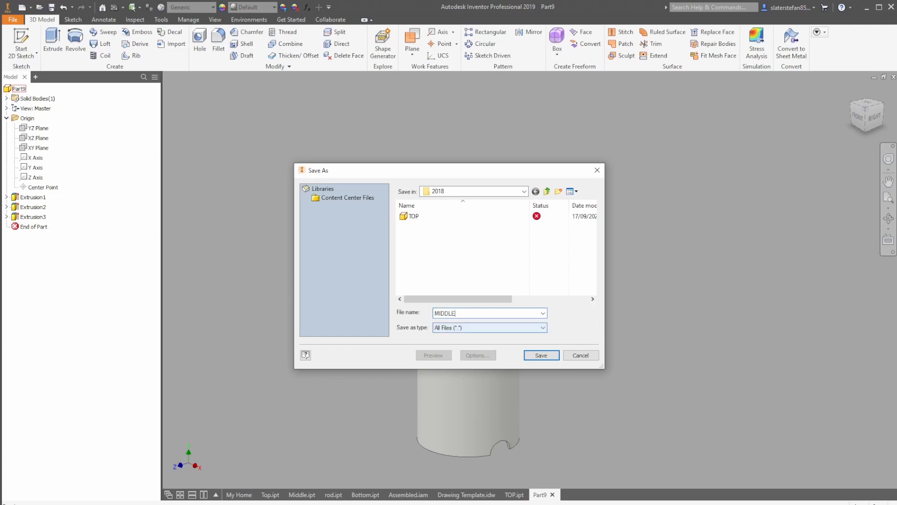
key(Return)
Create a new part from the metric Standard (mm).ipt template.
click(18, 19)
click(23, 49)
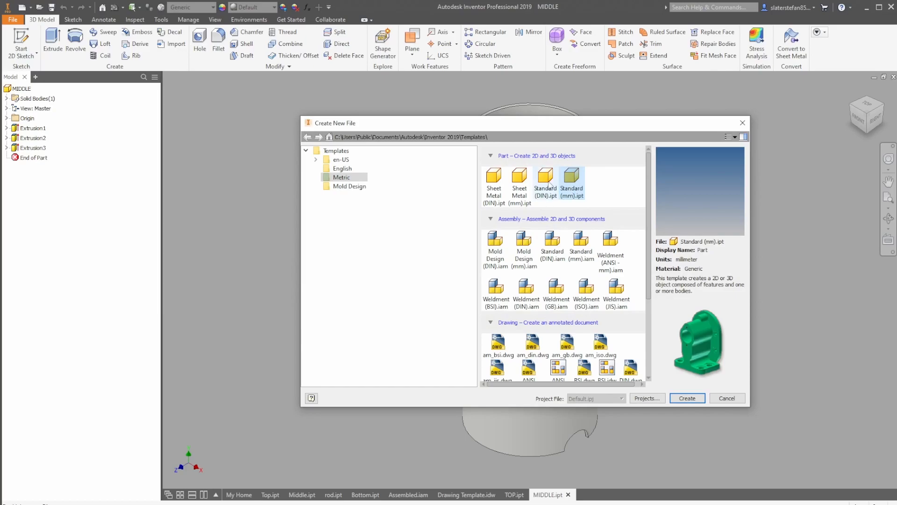
double_click(565, 187)
click(419, 295)
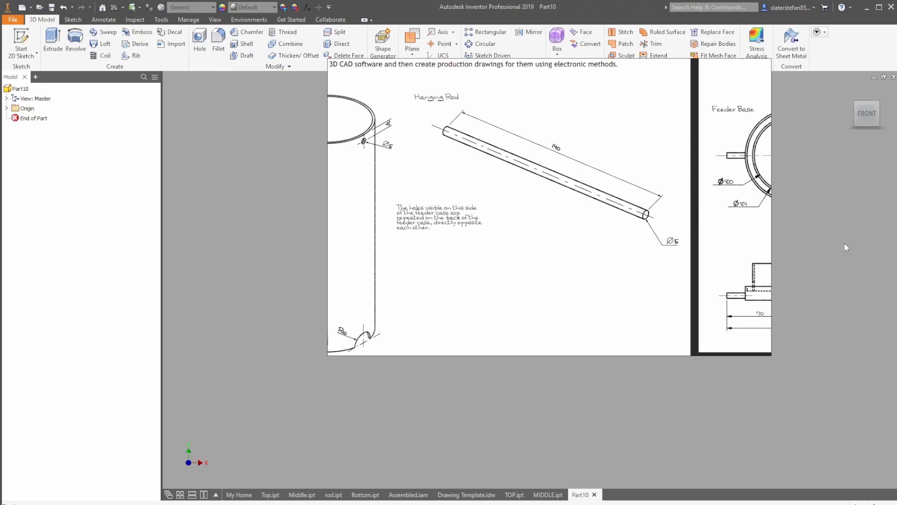
Sketch a 5 mm diameter circle centred on the origin on the XY plane for the hanging rod and finish the sketch.
click(20, 42)
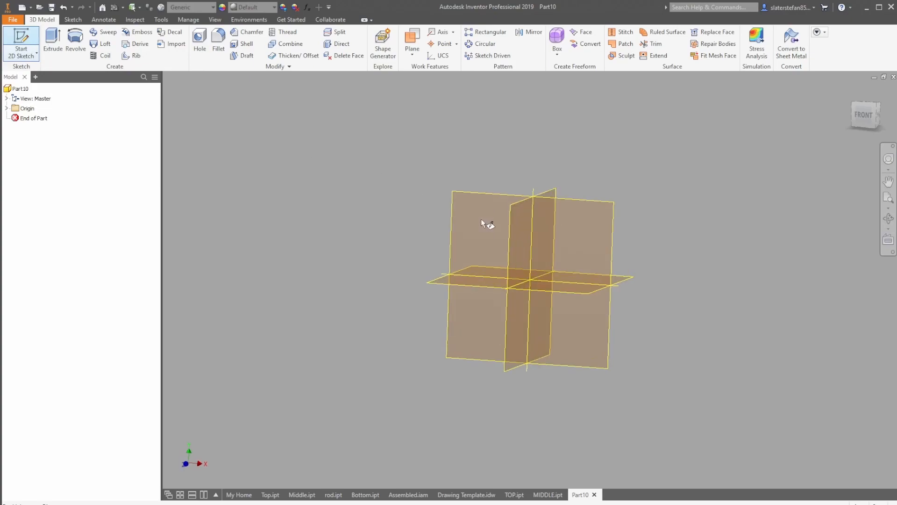
click(573, 241)
click(76, 38)
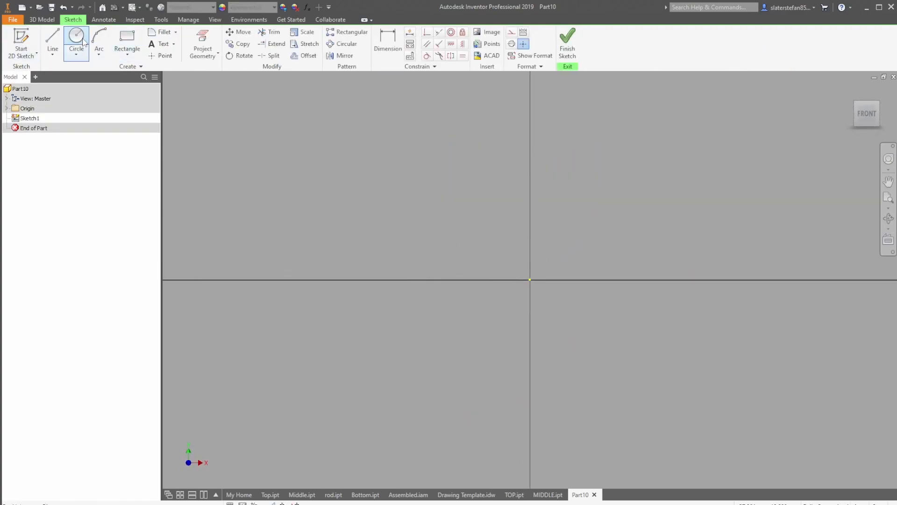
click(530, 279)
text(5)
key(Return)
click(567, 43)
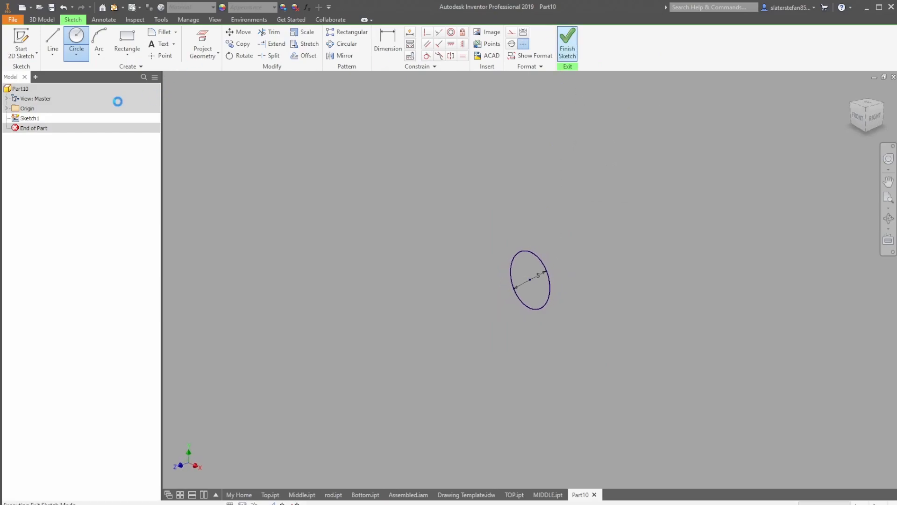
Extrude the 5 mm circle 140 mm to form the solid hanging rod.
click(53, 42)
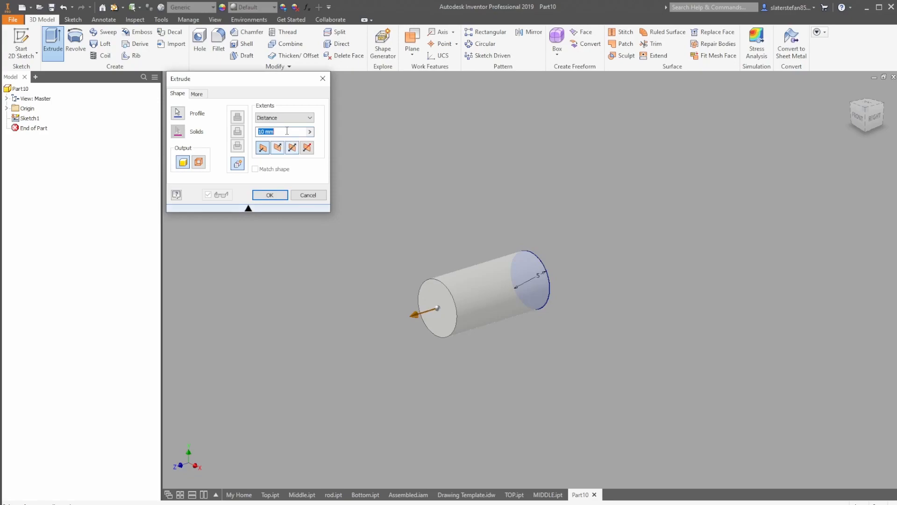
text(1)
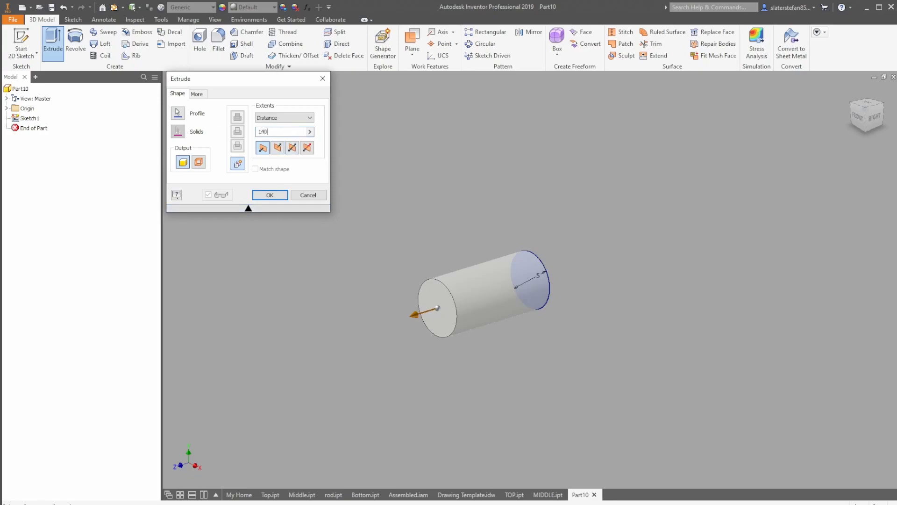
text(40)
key(Return)
scroll(299, 182, down, 5)
scroll(453, 293, up, 2)
middle_drag(361, 267, 442, 290)
scroll(423, 289, up, 3)
middle_drag(323, 239, 358, 232)
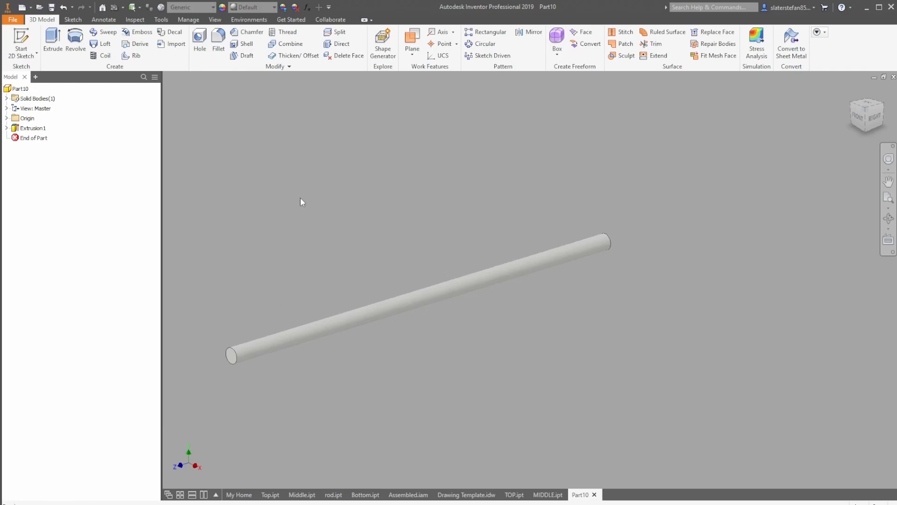
Save the rod part as ROD in the 2018 folder.
click(11, 19)
click(37, 128)
text(ROD)
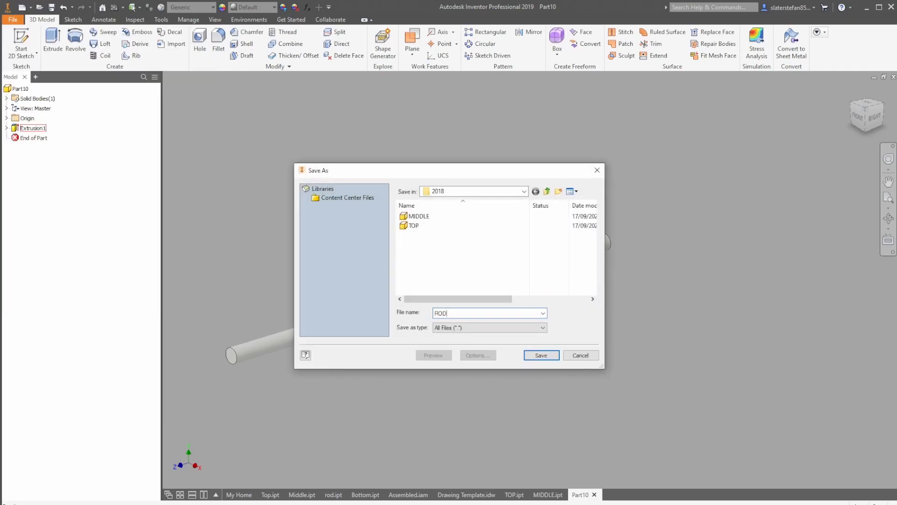
click(541, 355)
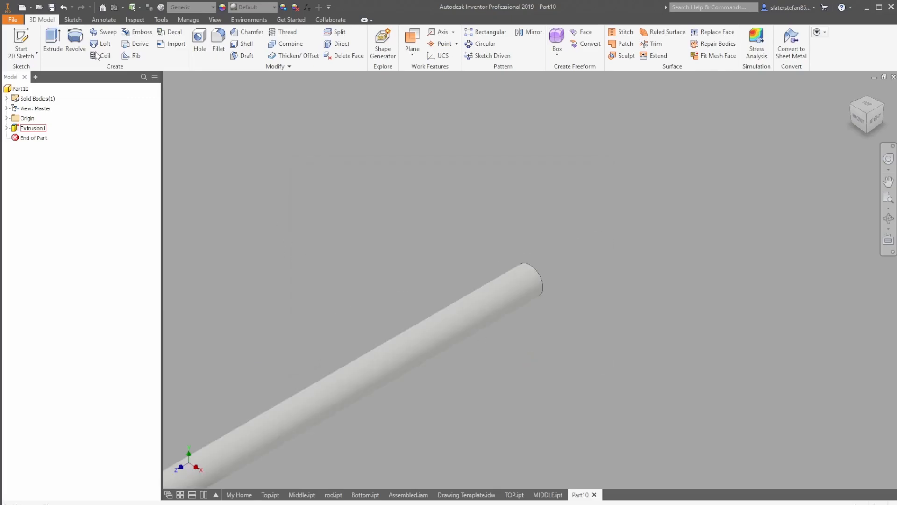
Create a new part from the metric Standard (mm).ipt template for the feeder base.
click(13, 19)
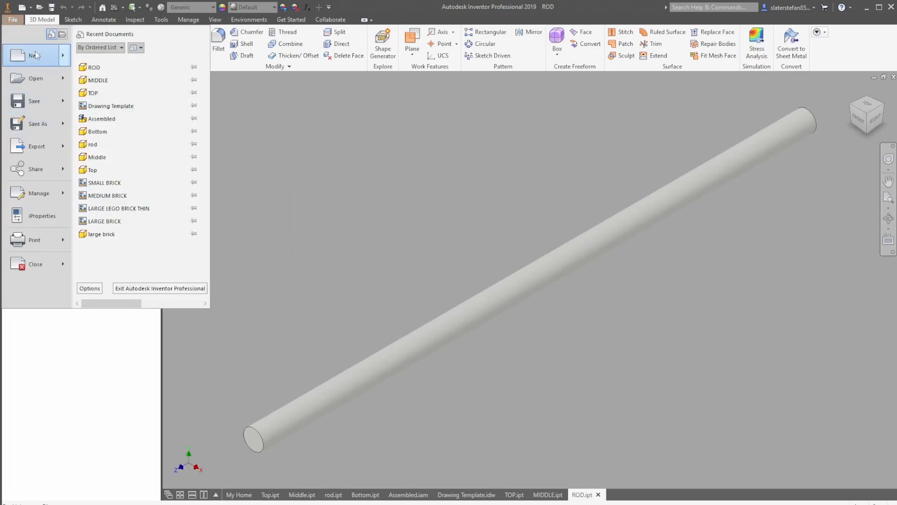
click(36, 55)
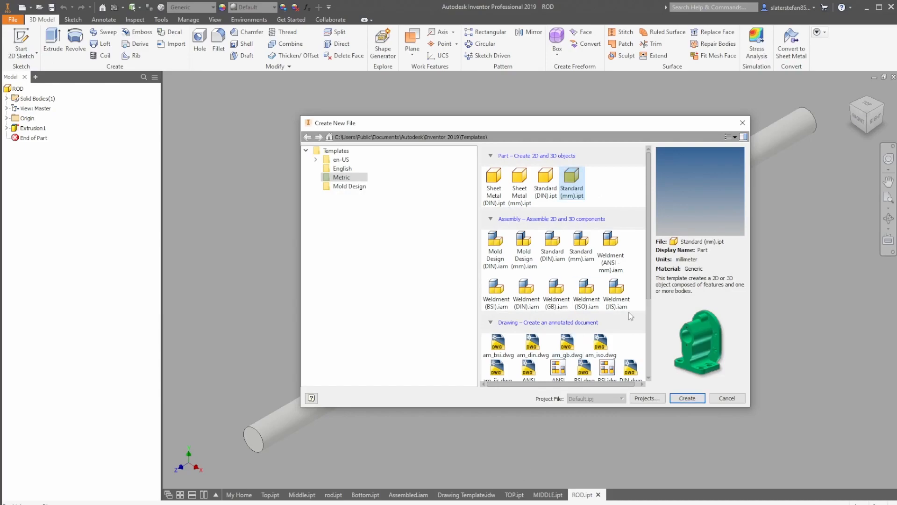
double_click(576, 189)
Examine the Feeder Base data sheet's plan, elevations, enlarged detail view and pictorial sketch for its shape and dimensions.
click(433, 297)
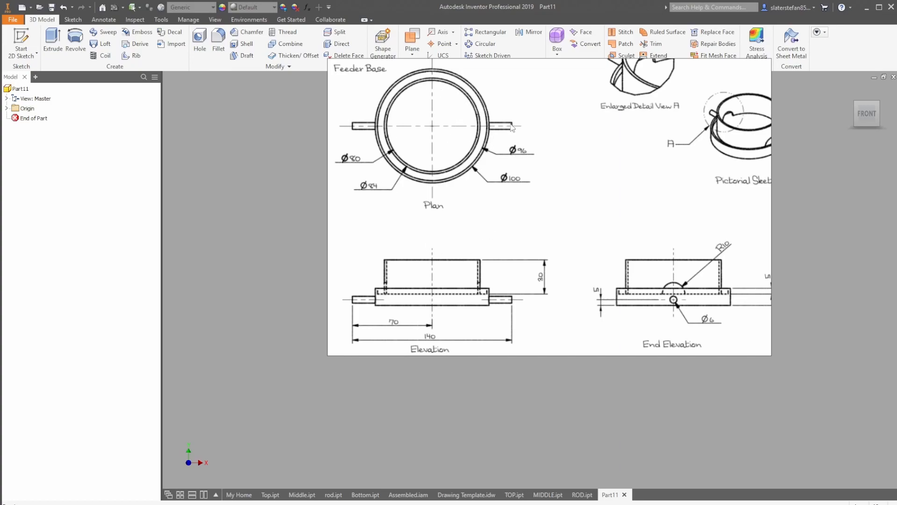
mouse_move(583, 166)
mouse_down()
mouse_move(547, 212)
mouse_move(584, 181)
mouse_up()
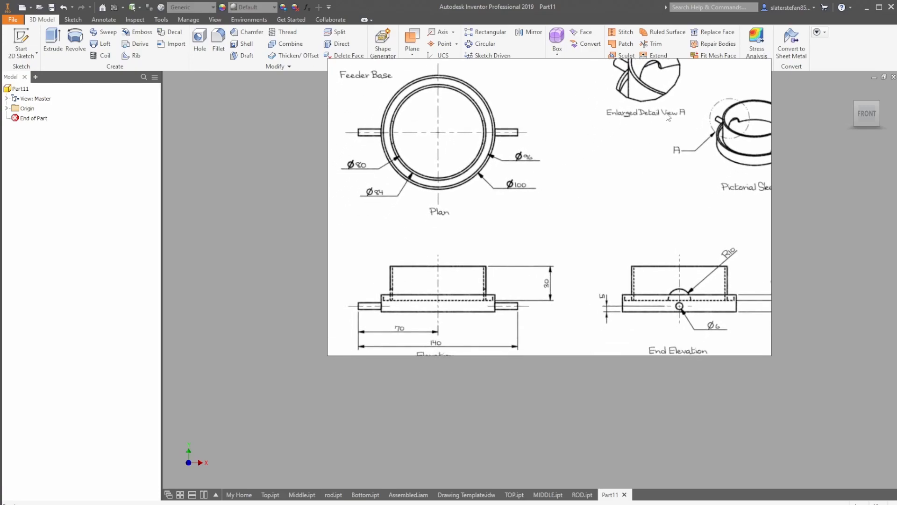
drag(668, 117, 571, 162)
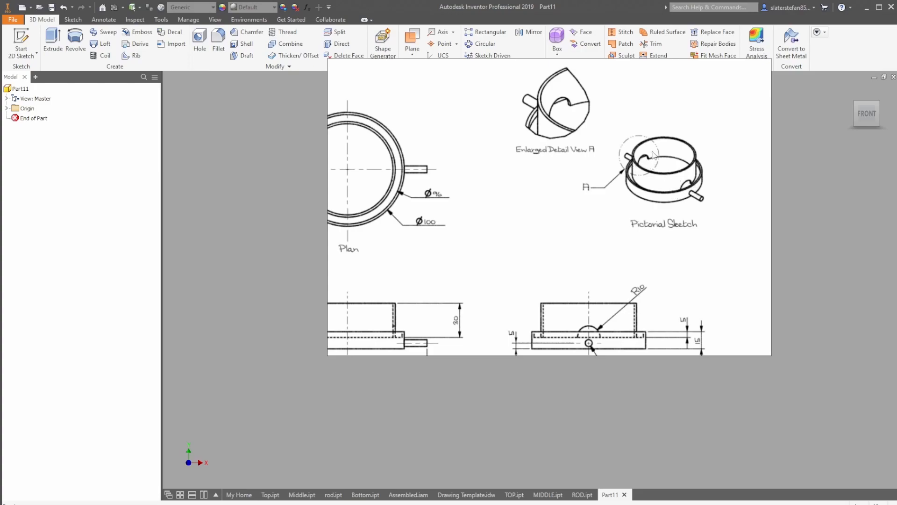
scroll(511, 202, down, 3)
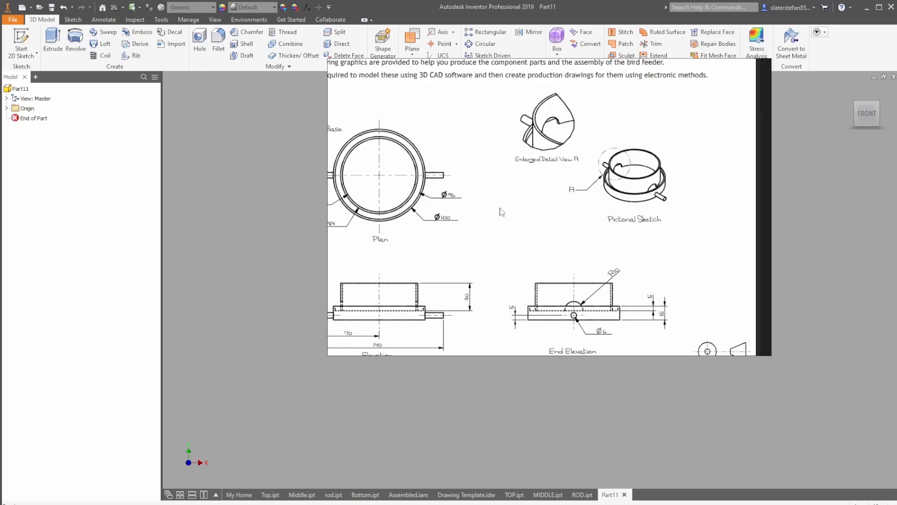
drag(498, 212, 542, 220)
click(258, 190)
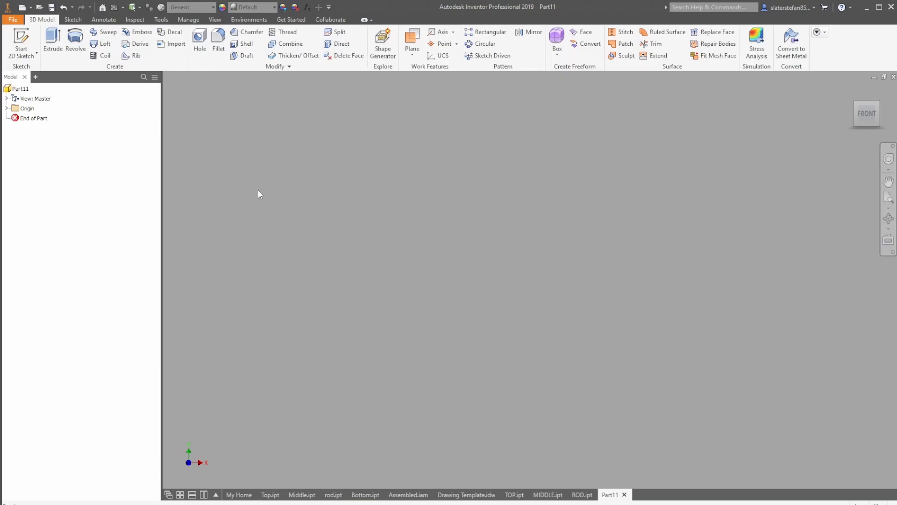
Sketch a 100 mm diameter circle centred on the origin on the XZ plane and extrude it 10 mm as the base disc.
click(21, 42)
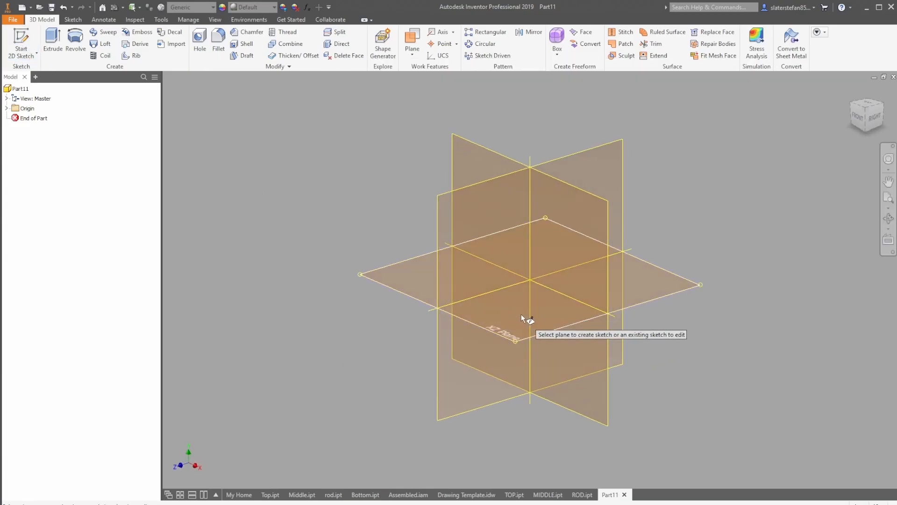
click(521, 314)
key(alt+Tab)
drag(419, 339, 438, 320)
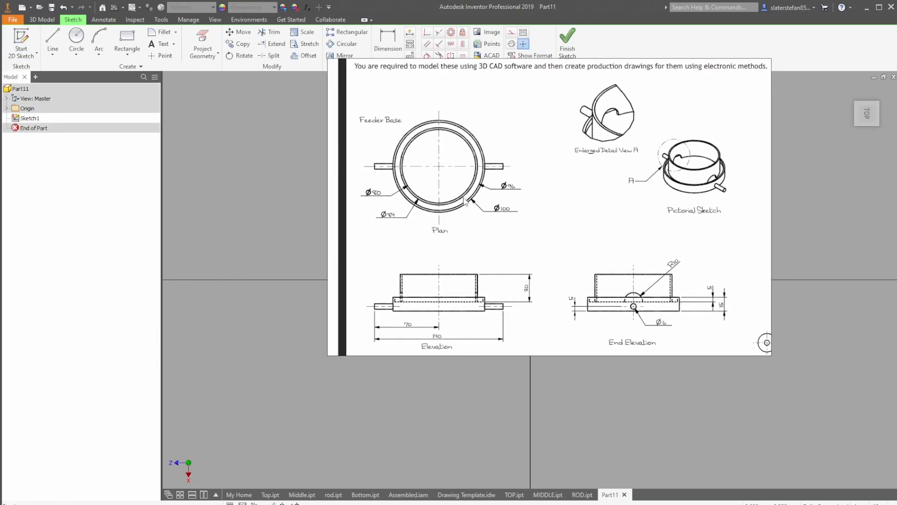
scroll(489, 196, up, 3)
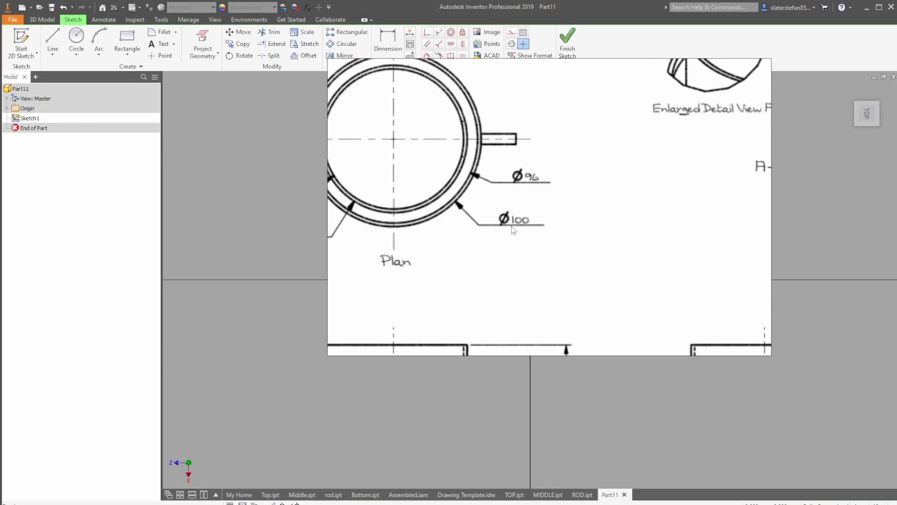
scroll(504, 235, down, 3)
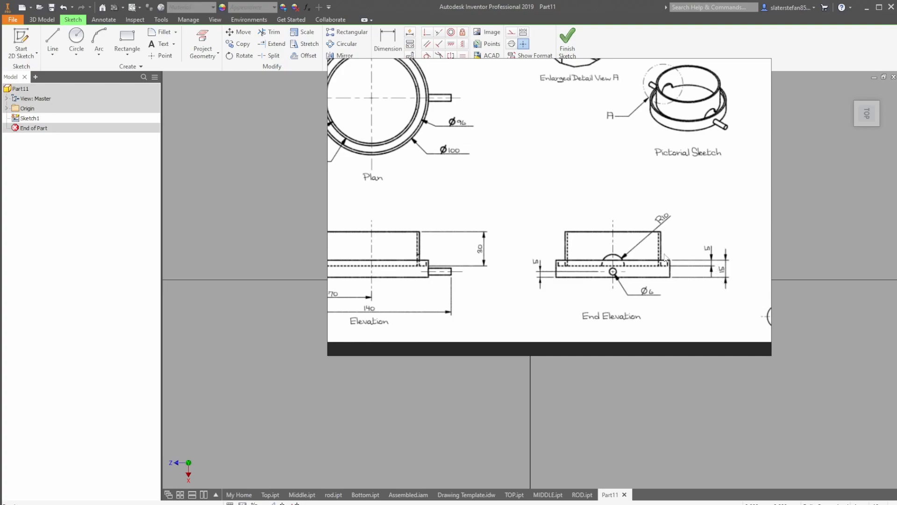
click(76, 37)
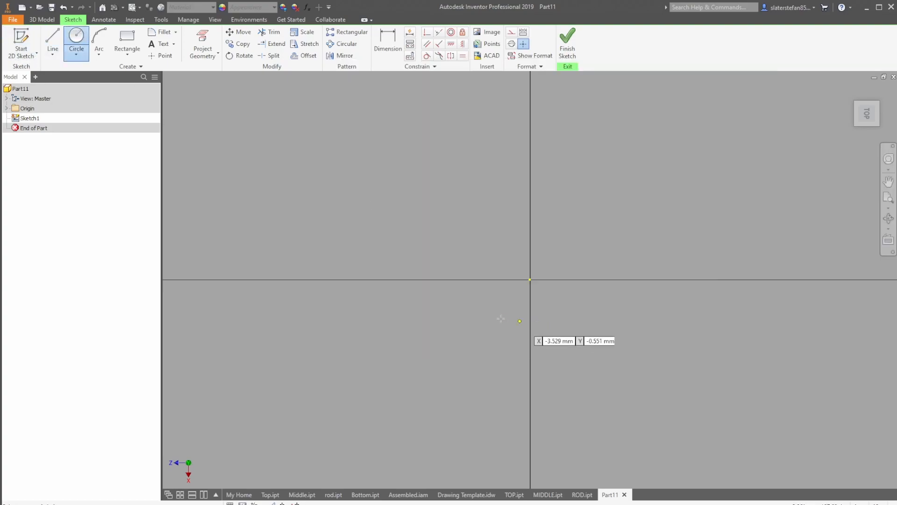
click(530, 280)
text(100)
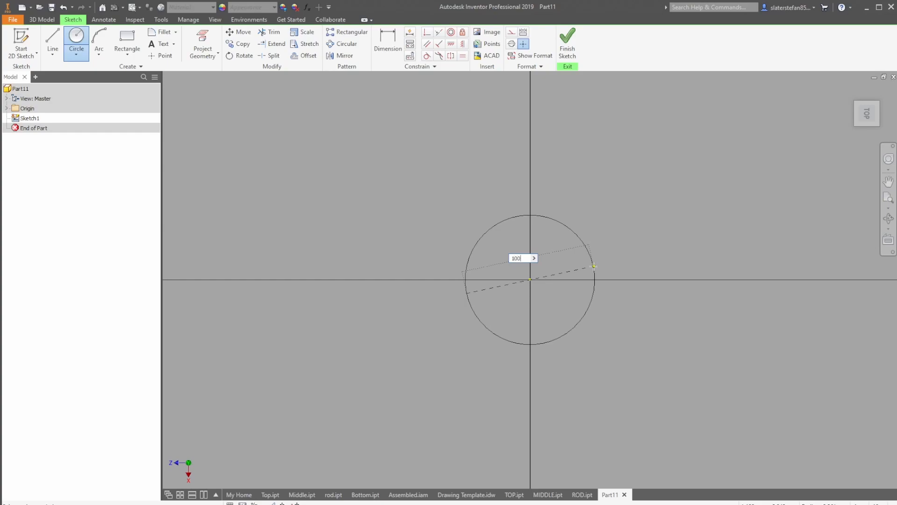
key(Return)
click(567, 46)
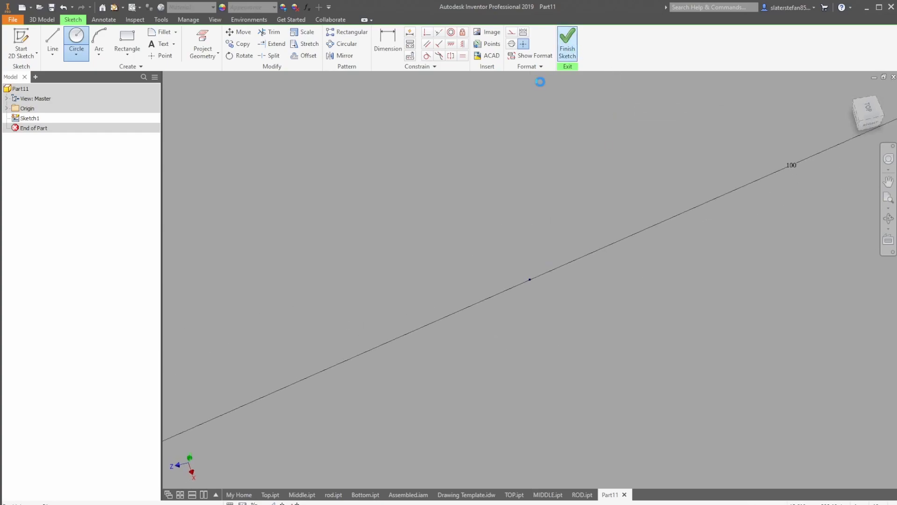
click(53, 38)
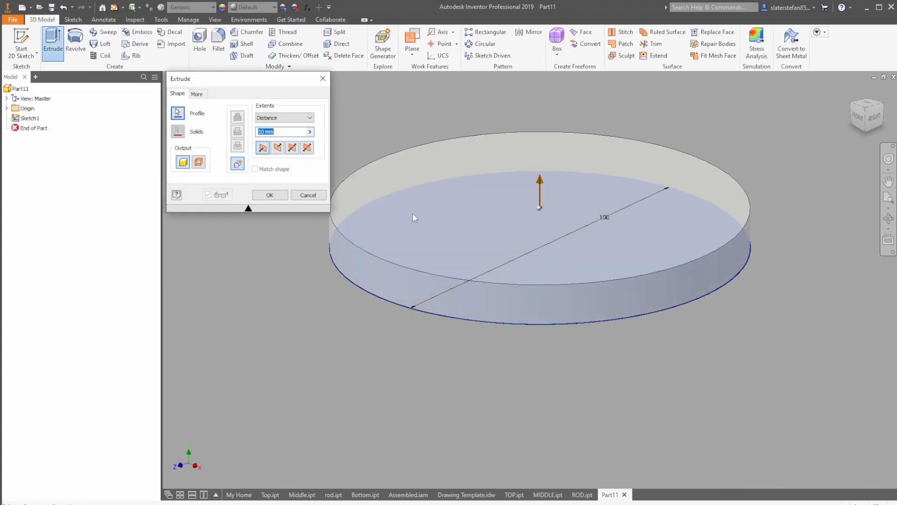
click(271, 195)
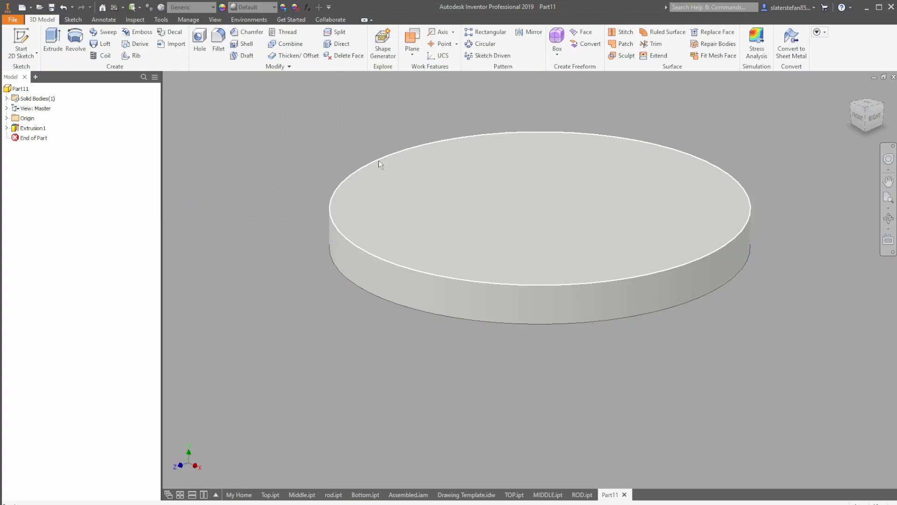
Sketch two origin-centred circles on the disc's upper face, one matching its outer edge and one 96 mm in diameter, and finish the sketch.
click(21, 37)
click(441, 210)
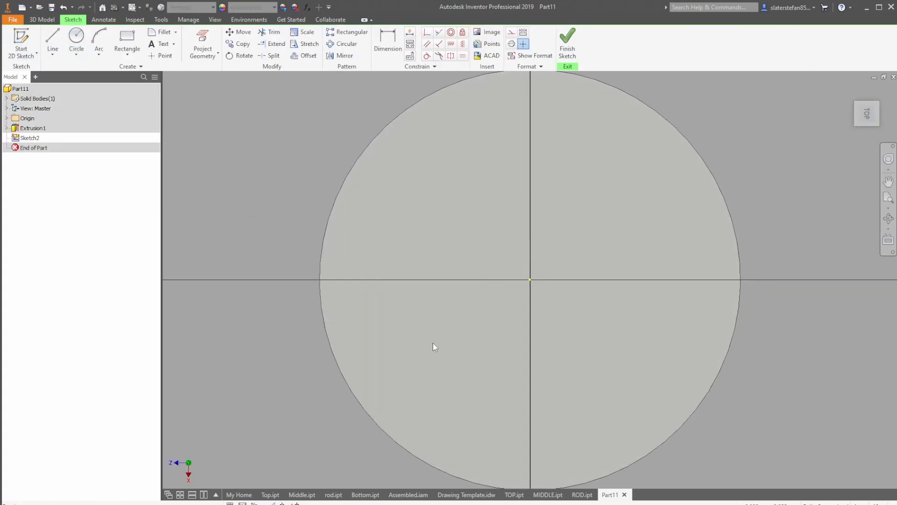
click(76, 37)
click(530, 279)
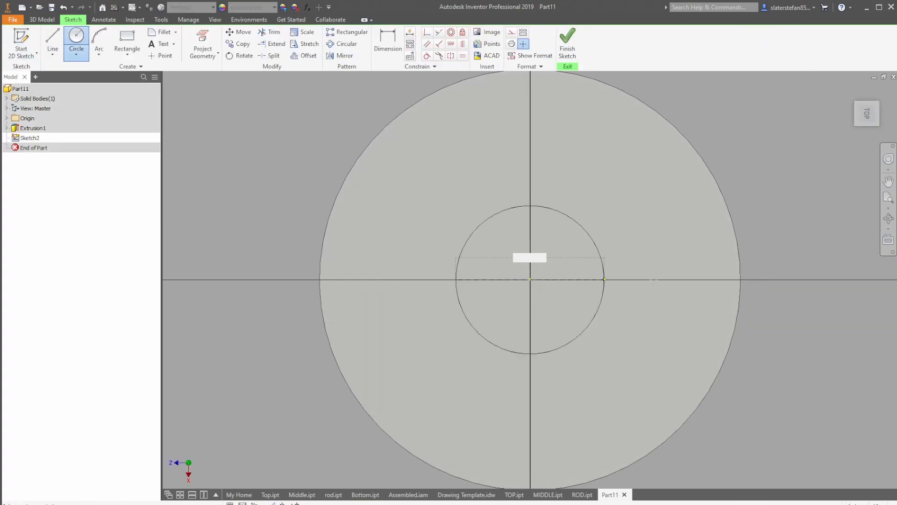
click(741, 279)
key(alt+Tab)
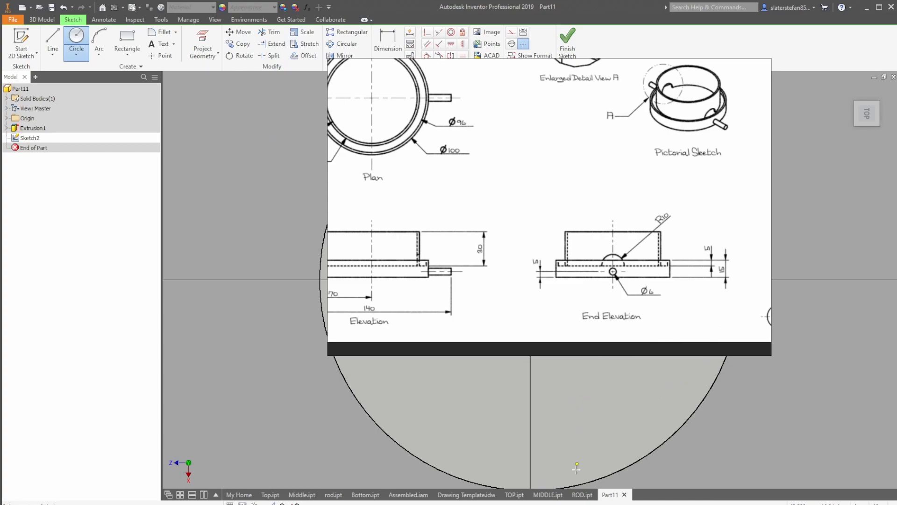
key(alt+Tab)
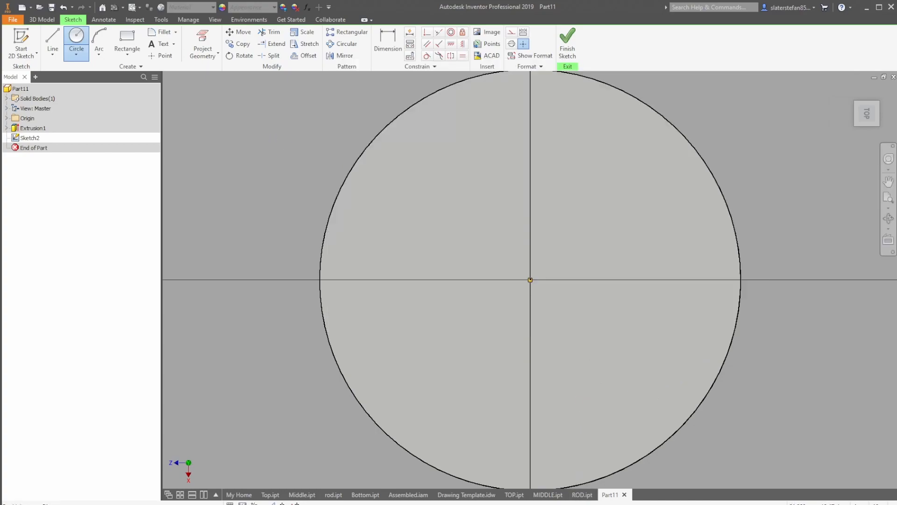
click(531, 280)
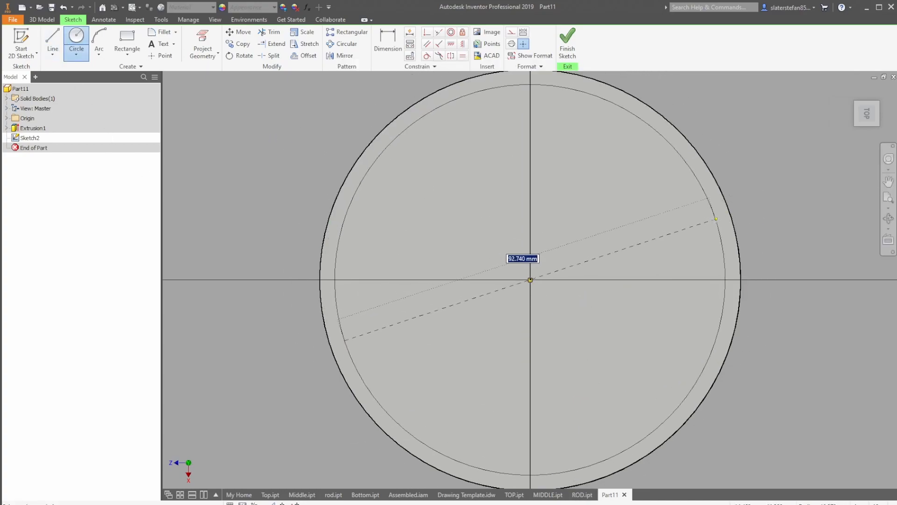
text(96)
key(Return)
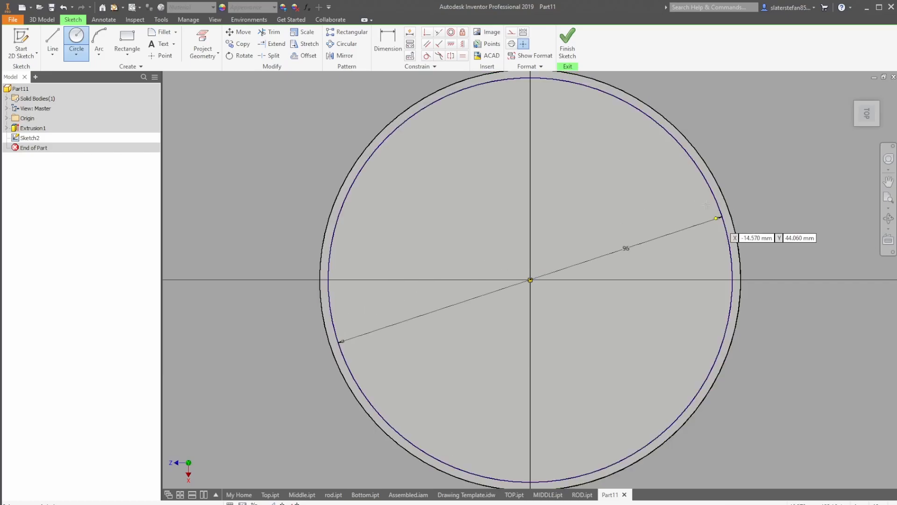
click(567, 44)
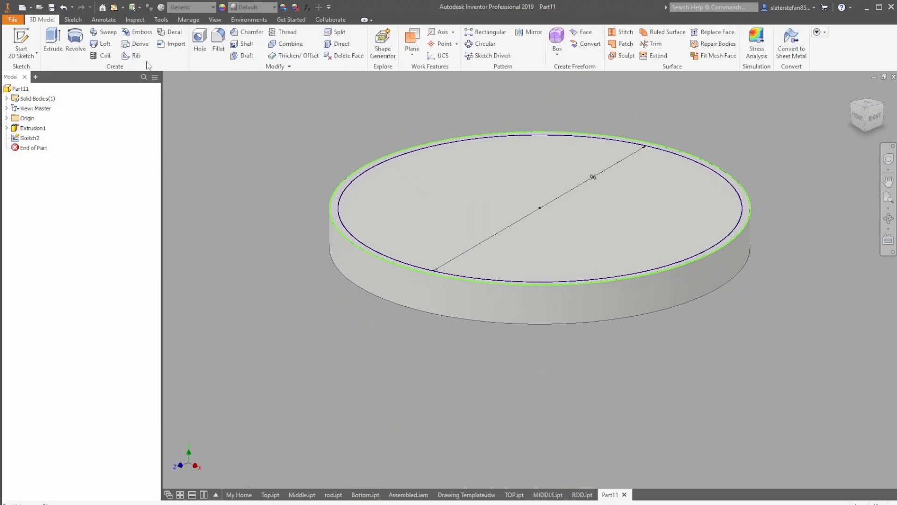
Extrude the ring between the 96 mm circle and the disc's outer edge 5 mm upward as a rim.
click(53, 41)
click(344, 192)
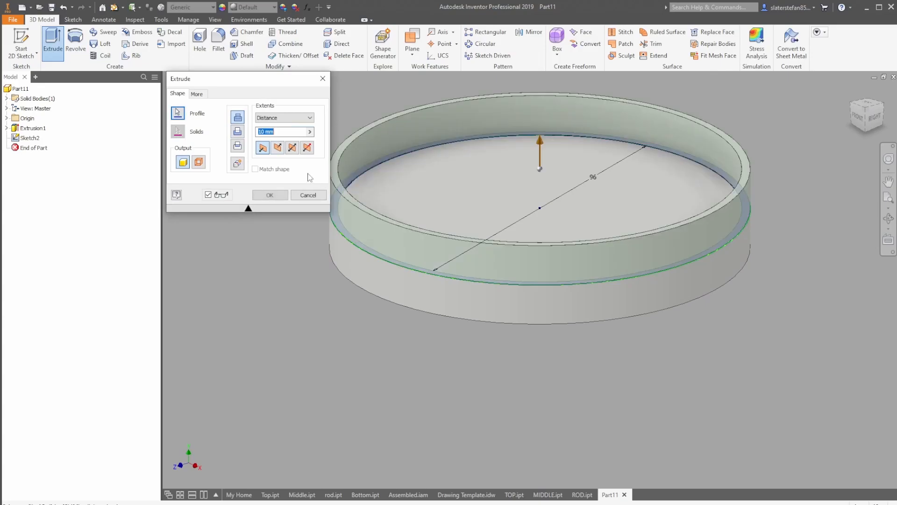
drag(282, 133, 258, 132)
text(5)
click(288, 199)
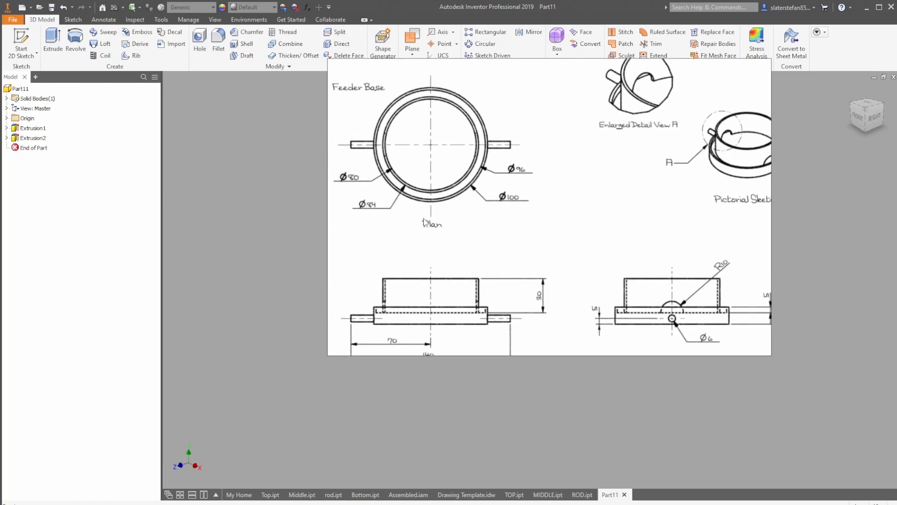
Sketch concentric 80 mm and 84 mm diameter circles centred on the origin on the base's recessed floor.
click(21, 41)
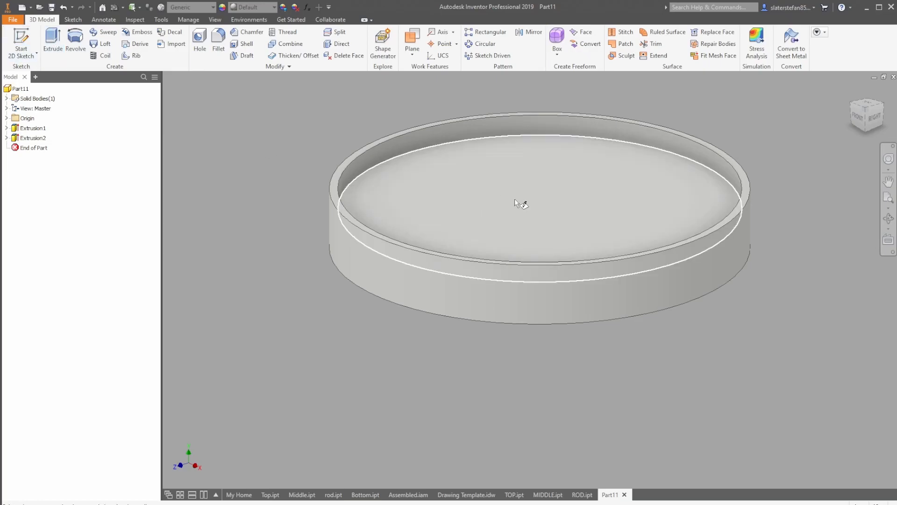
click(521, 208)
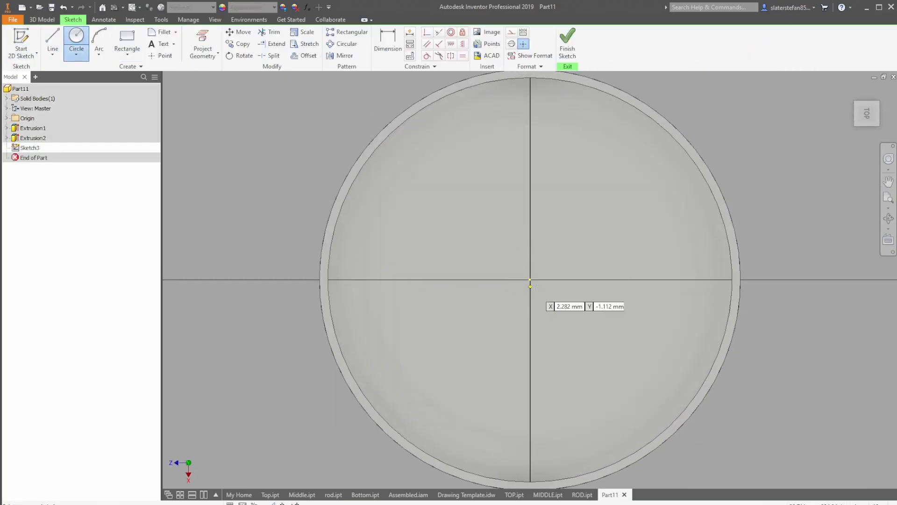
click(531, 279)
text(8)
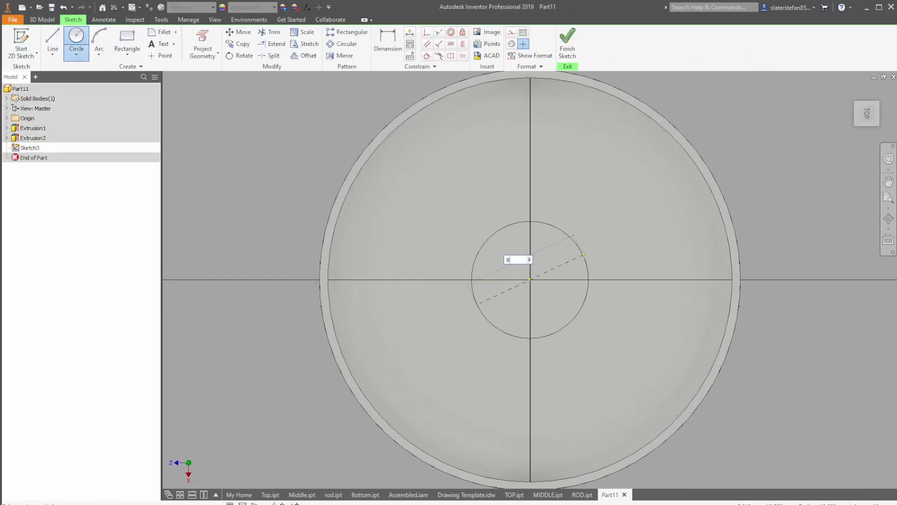
text(0)
key(Return)
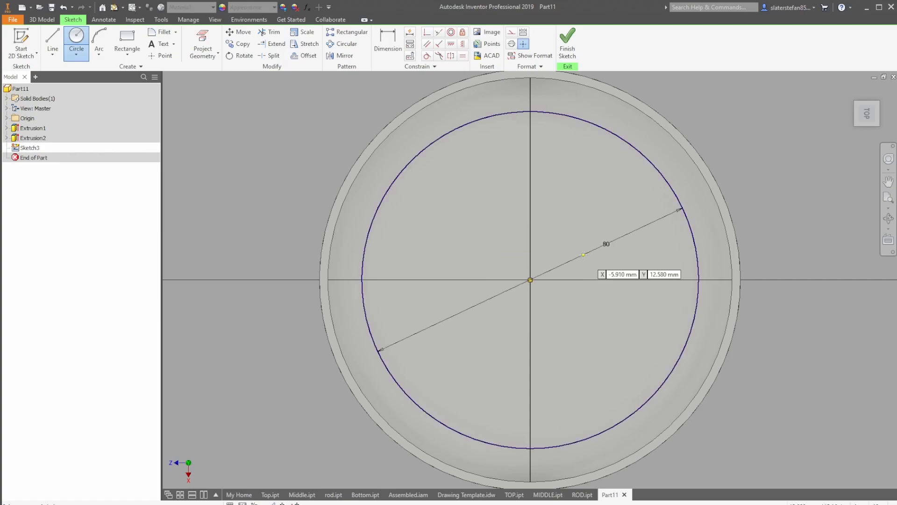
click(530, 279)
text(84)
key(Return)
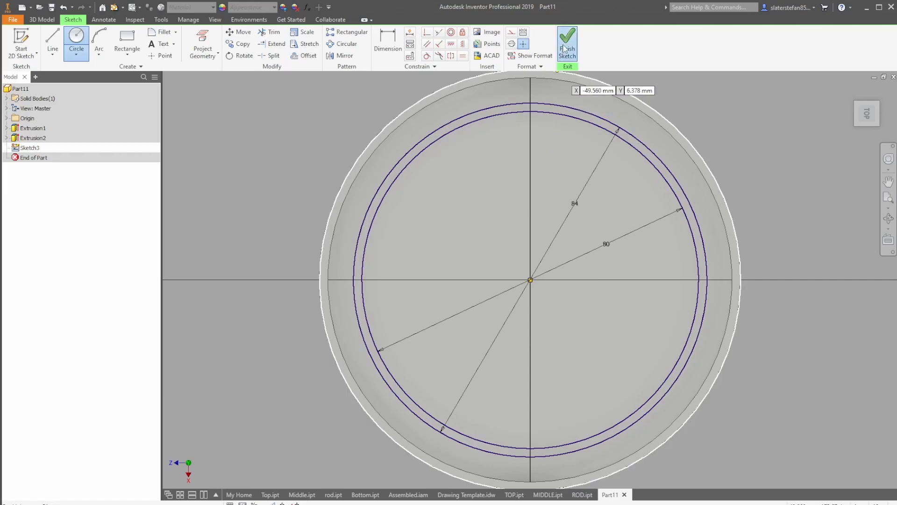
Finish the sketch and extrude the ring between the 80 mm and 84 mm circles 30 mm upward from the recessed floor.
click(567, 47)
click(54, 45)
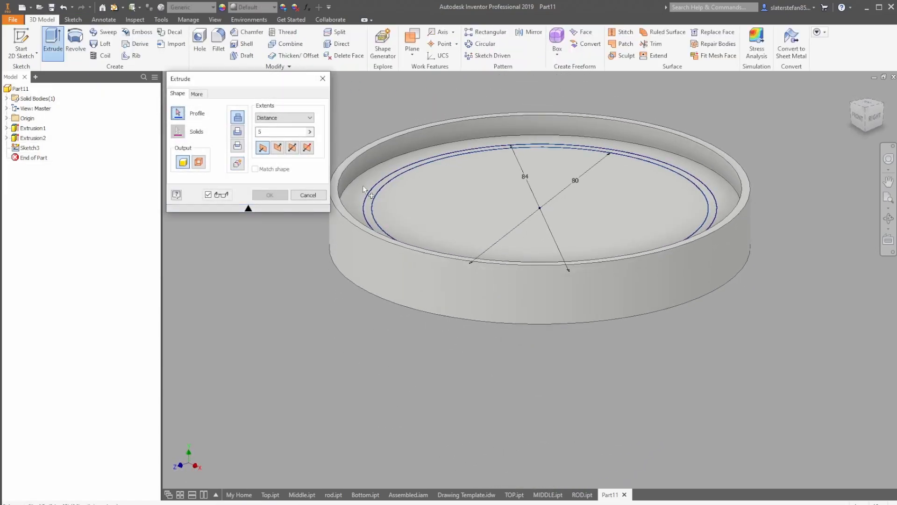
click(372, 196)
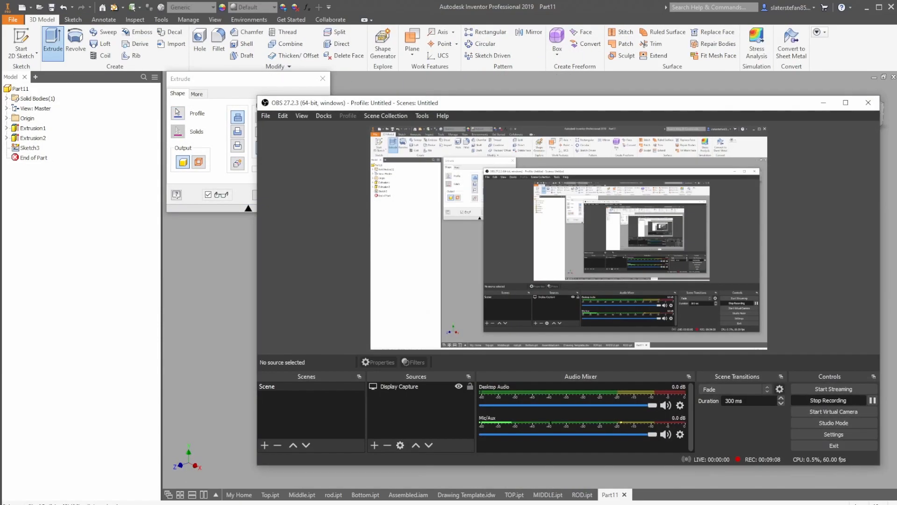
key(alt+Tab)
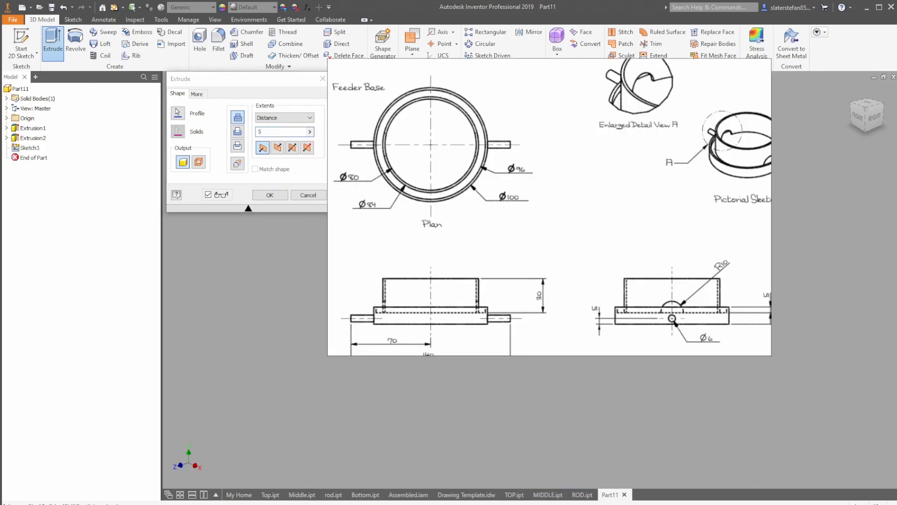
drag(588, 293, 570, 302)
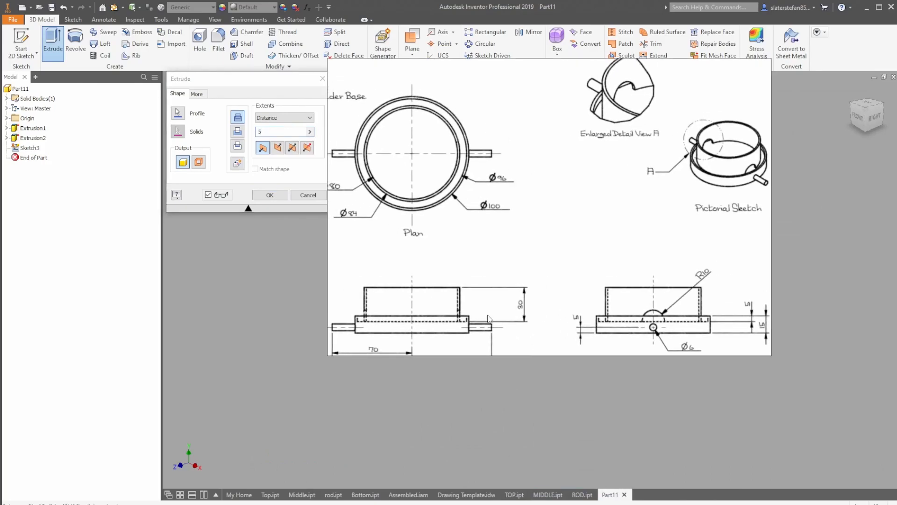
double_click(280, 133)
text(3)
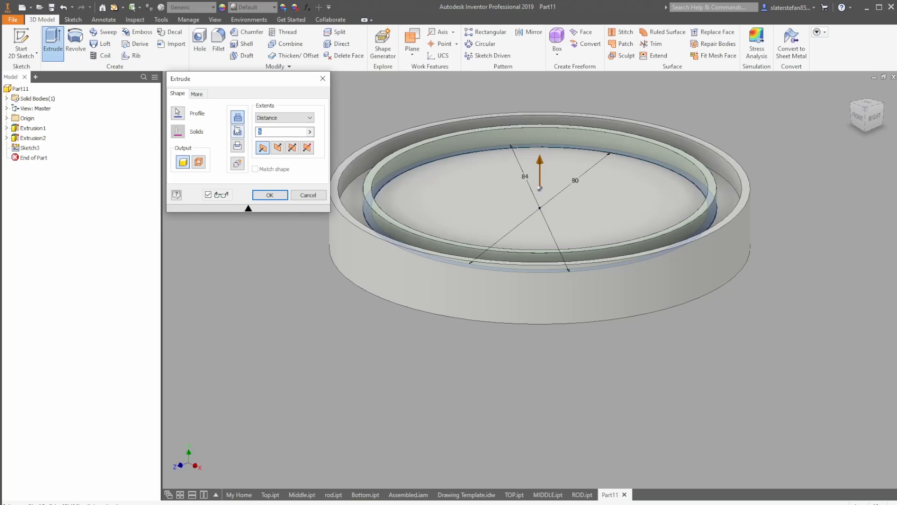
text(0)
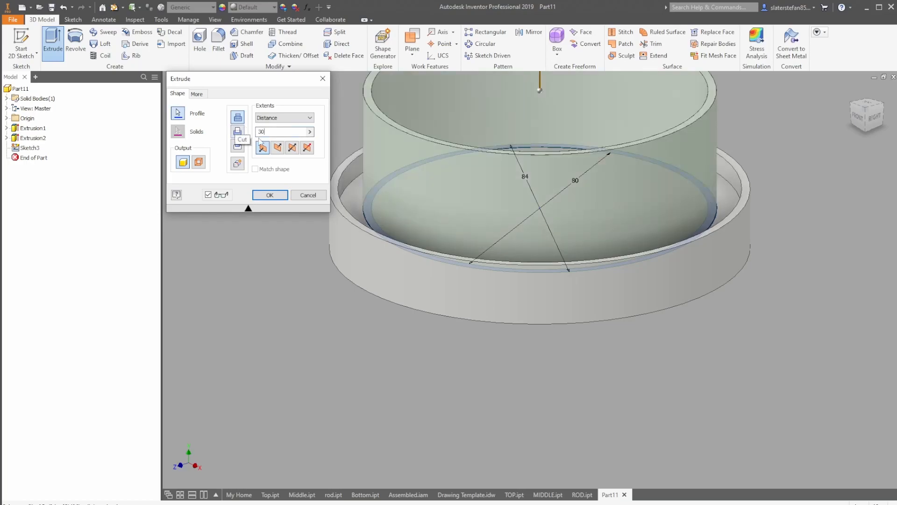
click(273, 196)
middle_drag(384, 320, 362, 376)
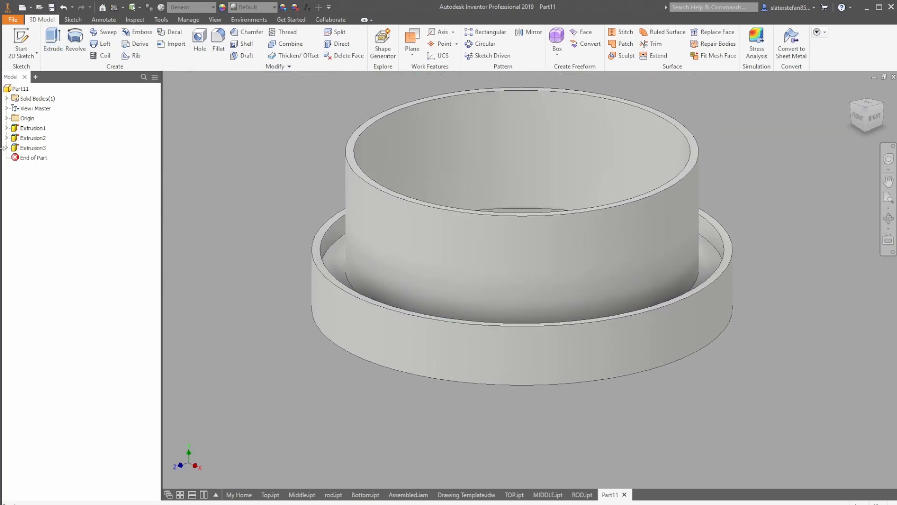
Start a sketch on the YZ plane and draw a 20 mm diameter circle centred on the midpoint of the recessed floor line.
click(24, 38)
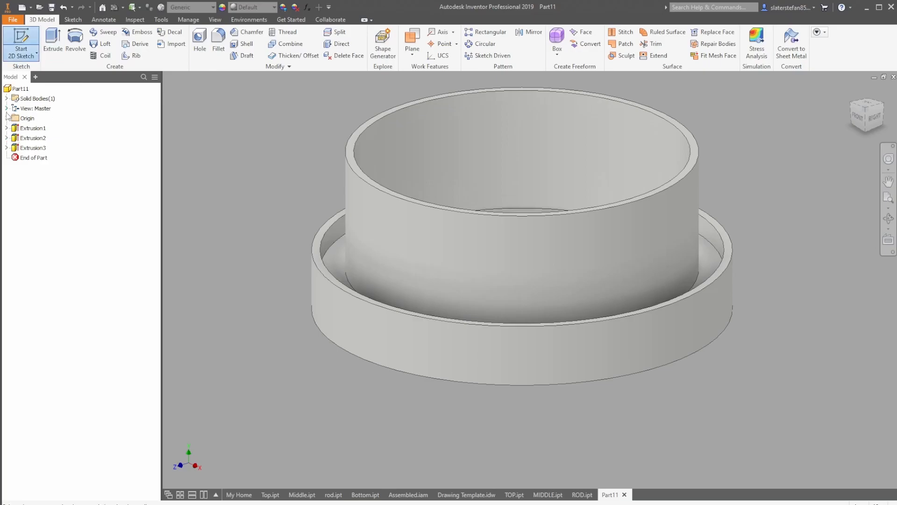
click(6, 118)
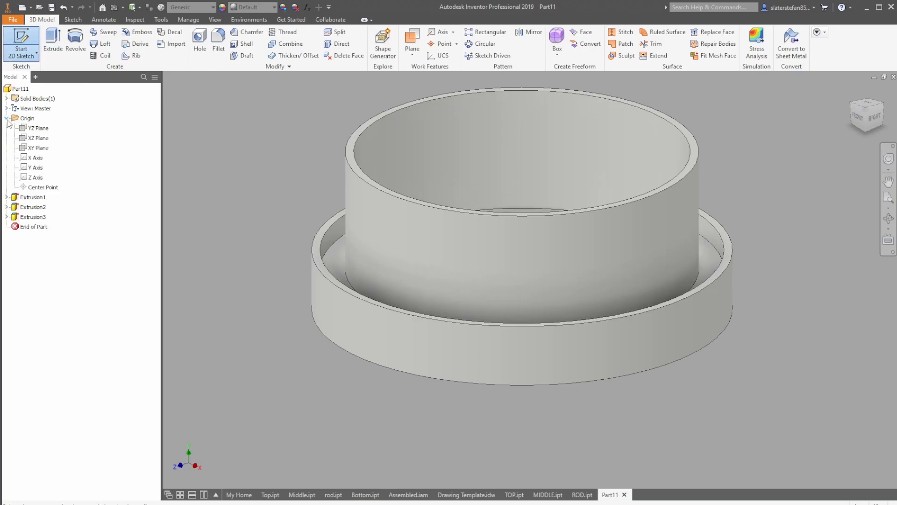
click(40, 131)
key(c)
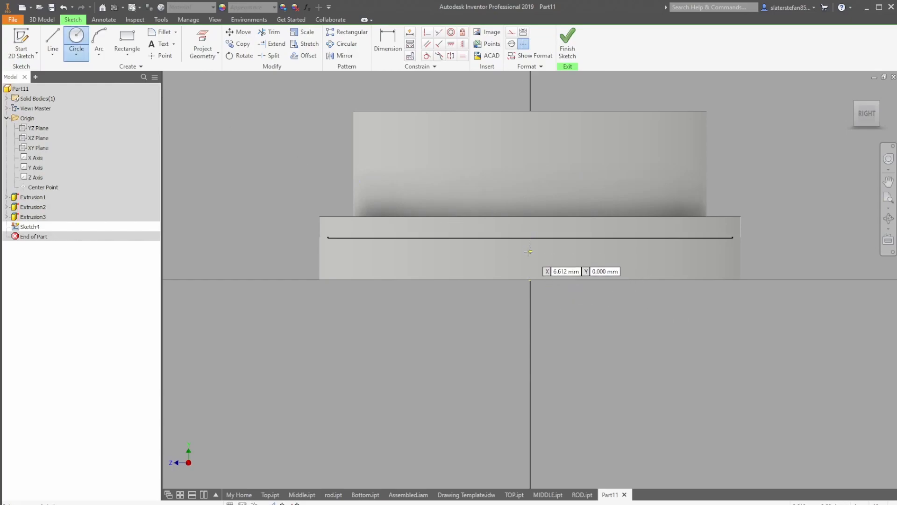
click(530, 238)
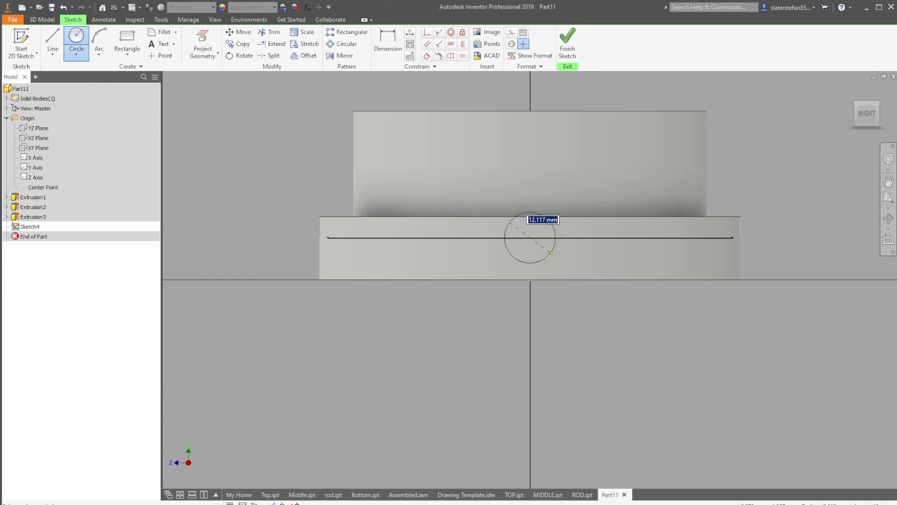
text(20)
key(Return)
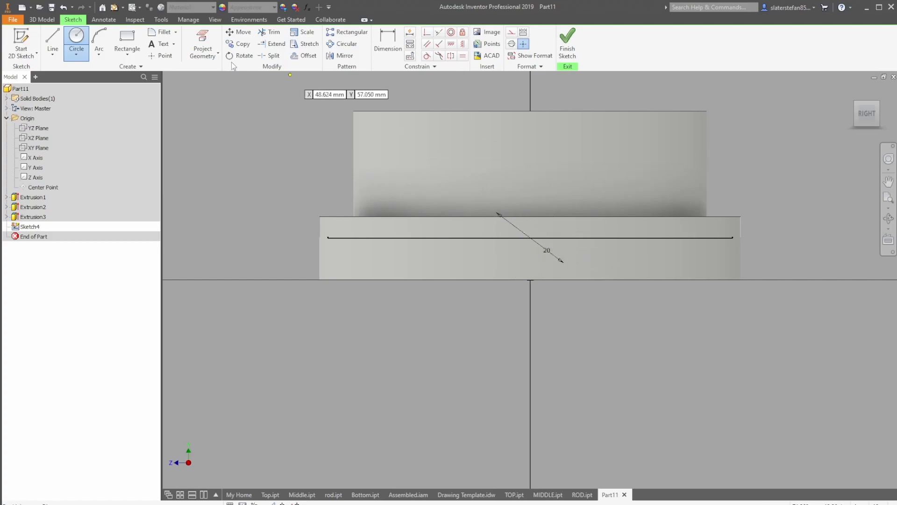
Draw a horizontal line through the circle's centre, trim away the circle's lower half and finish the sketch.
click(53, 39)
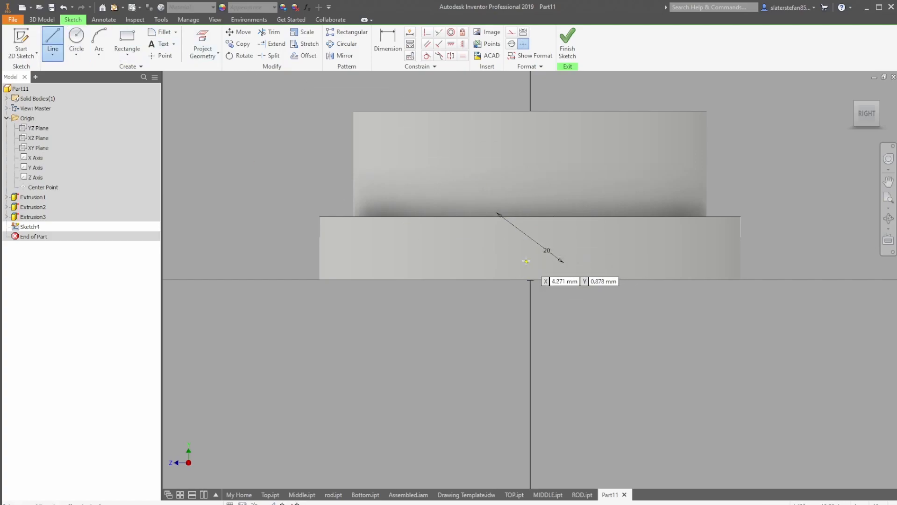
click(477, 237)
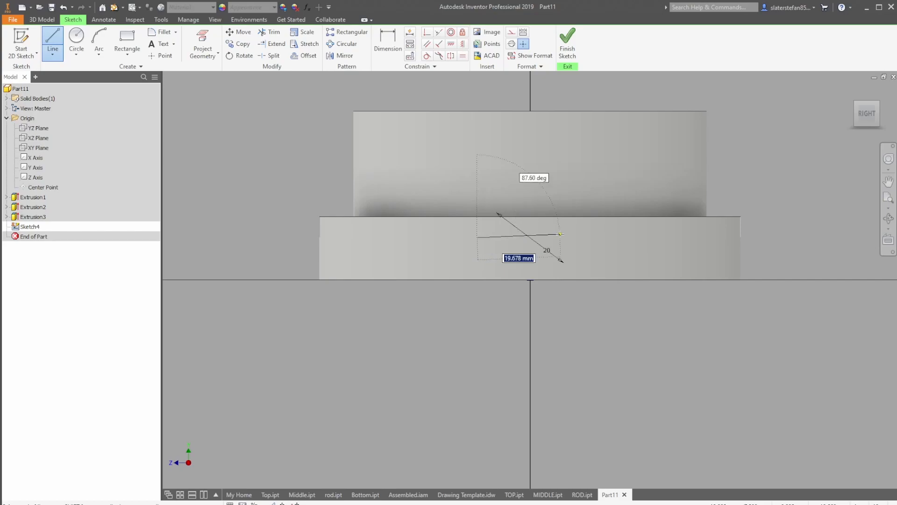
double_click(582, 238)
click(857, 105)
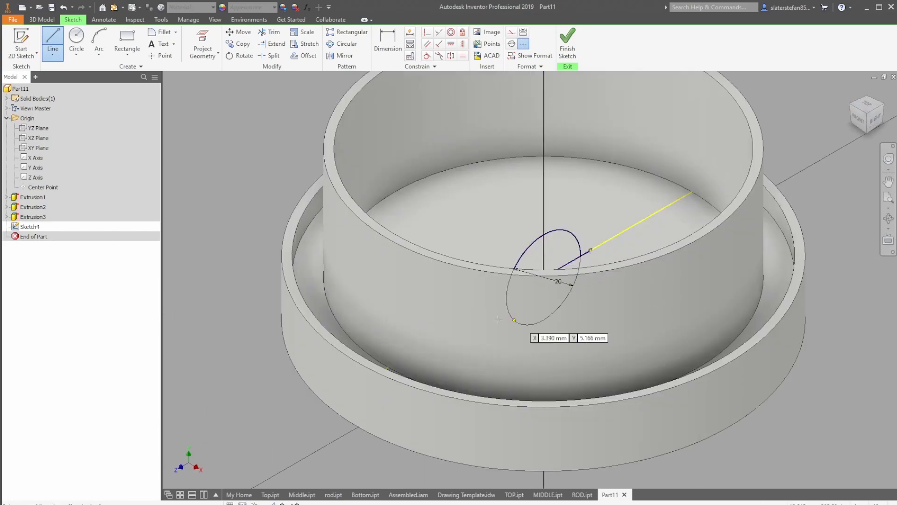
click(271, 31)
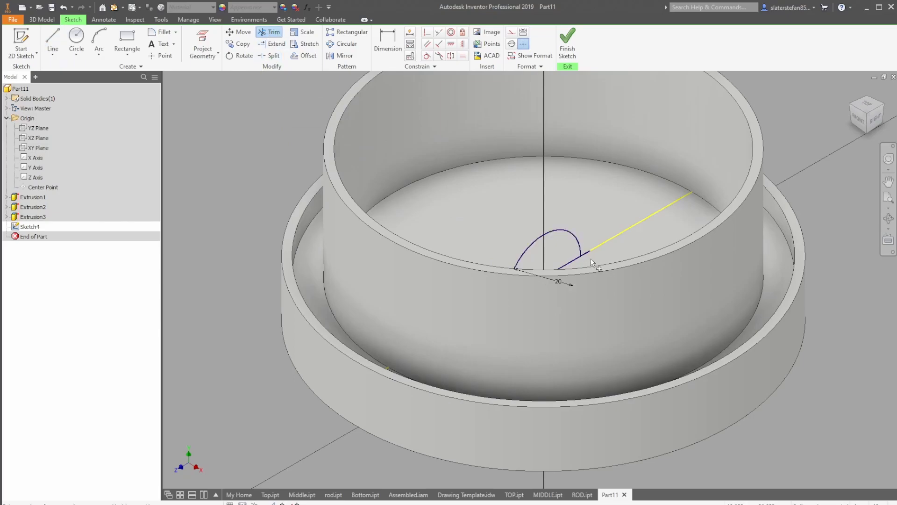
click(578, 266)
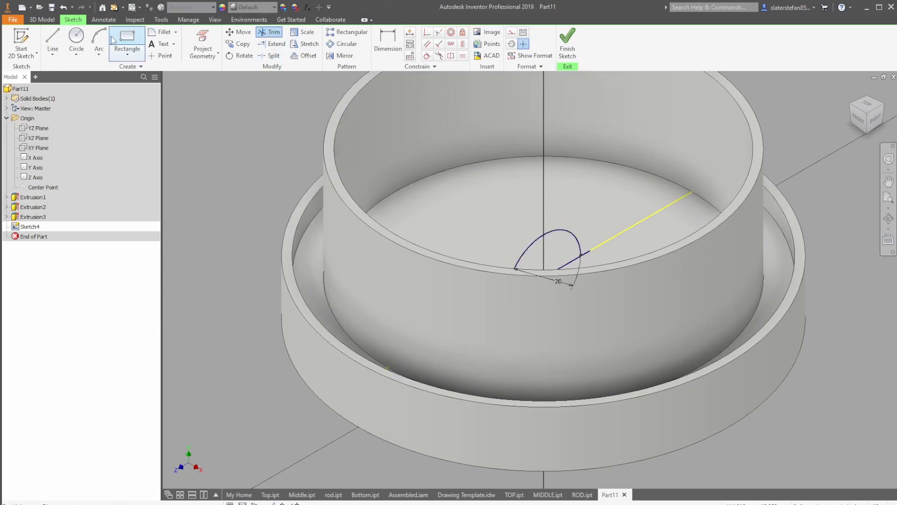
click(567, 42)
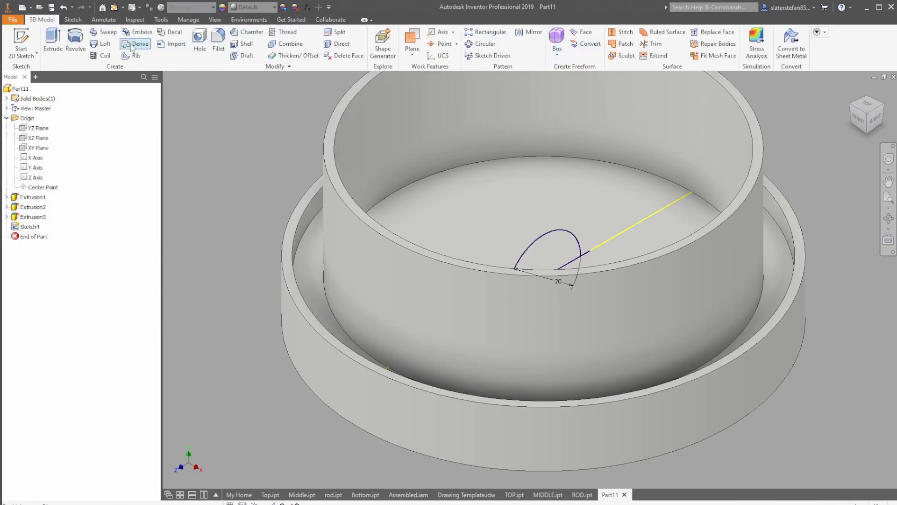
Cut the semicircle profile symmetrically through both sides of the inner ring wall with an 86 mm extrusion.
click(53, 47)
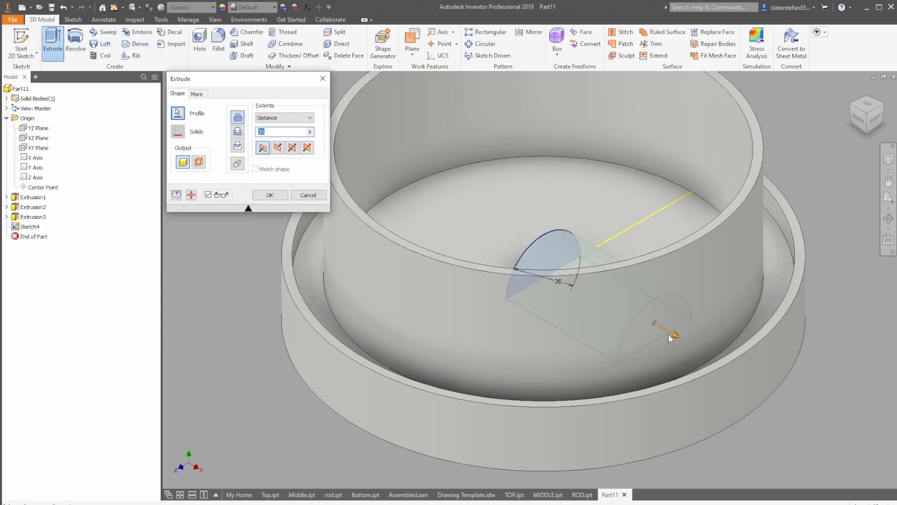
drag(679, 339, 729, 365)
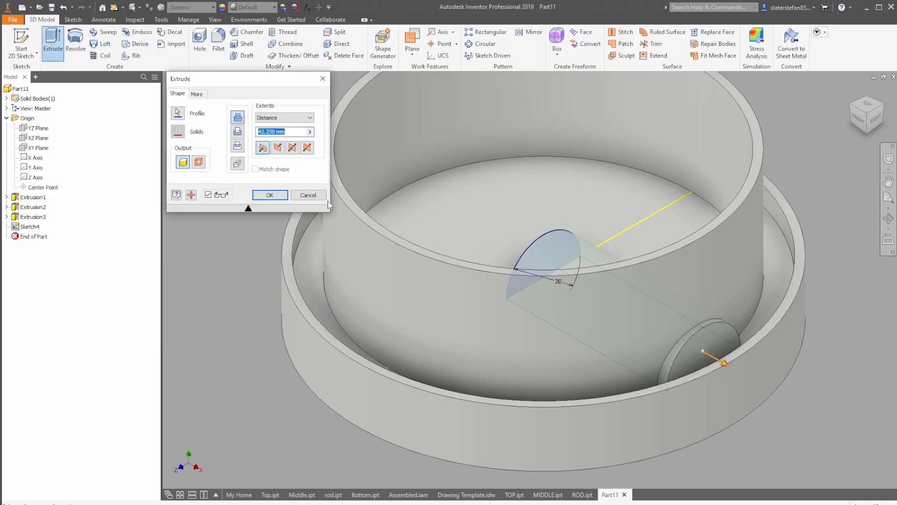
click(293, 148)
drag(648, 324, 722, 360)
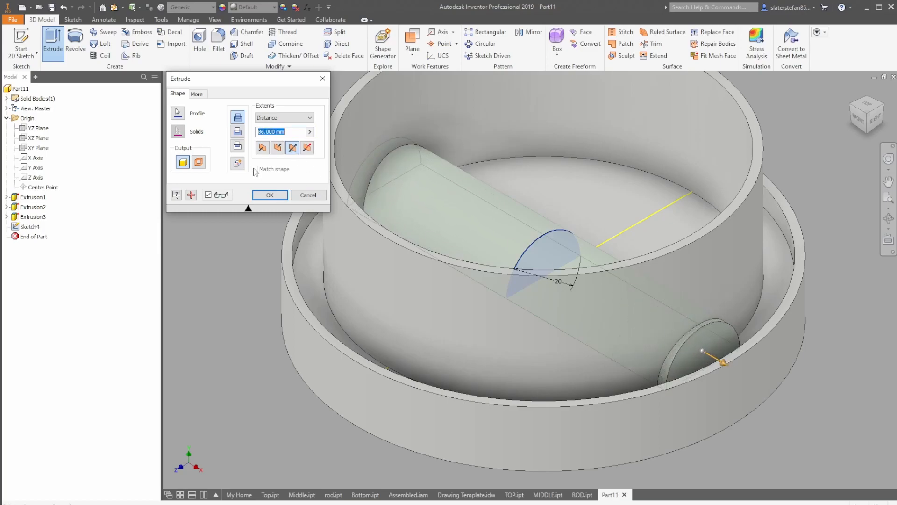
click(238, 132)
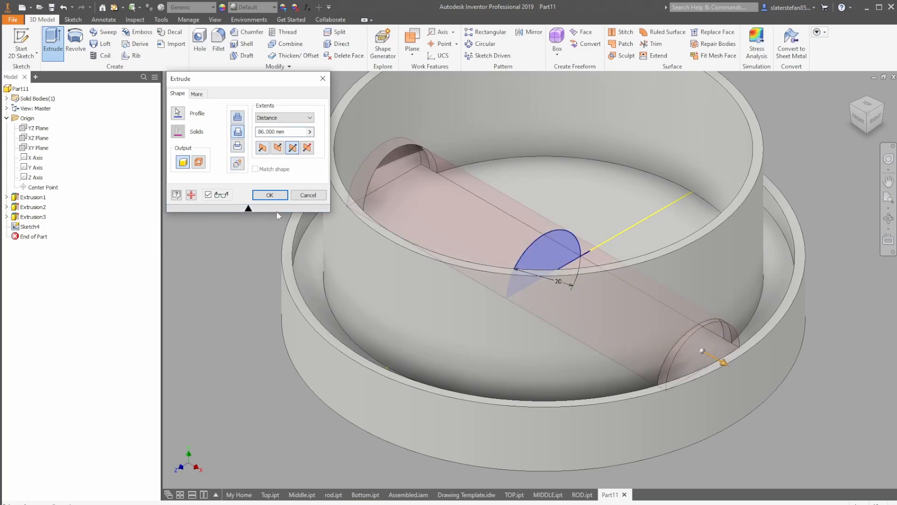
click(868, 113)
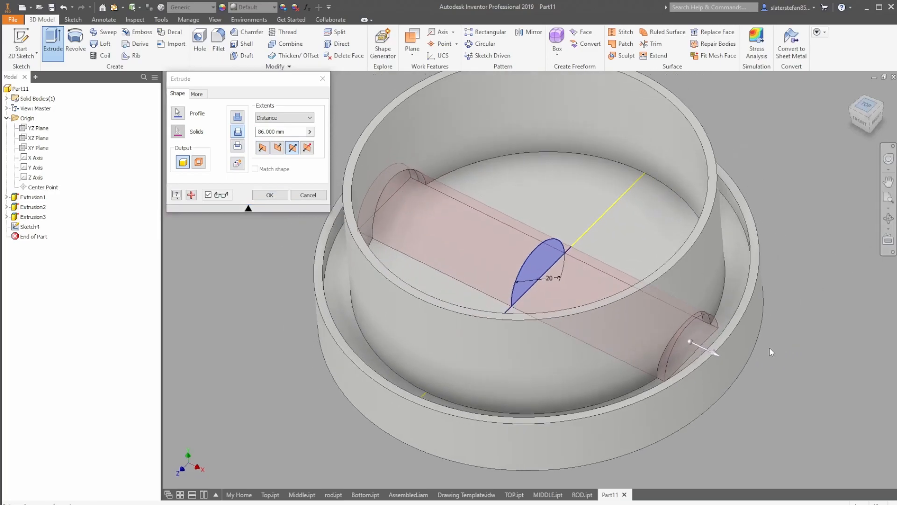
key(Return)
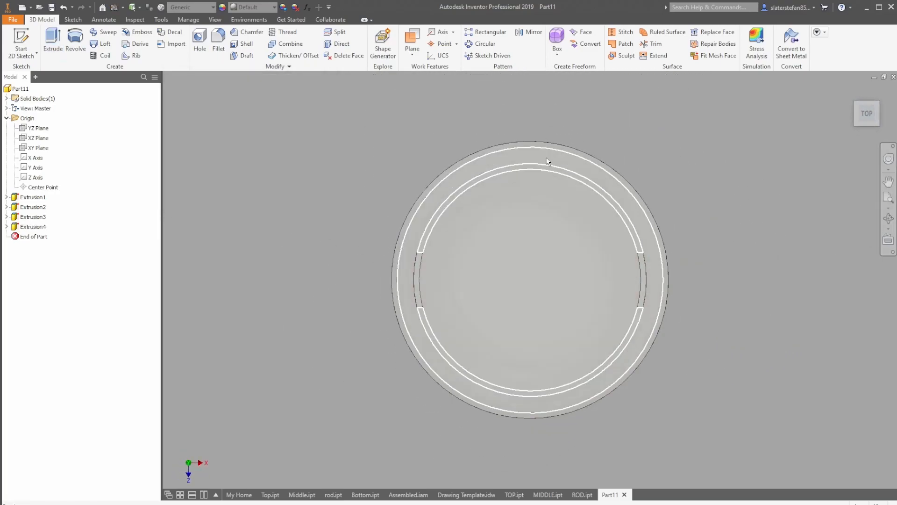
click(877, 123)
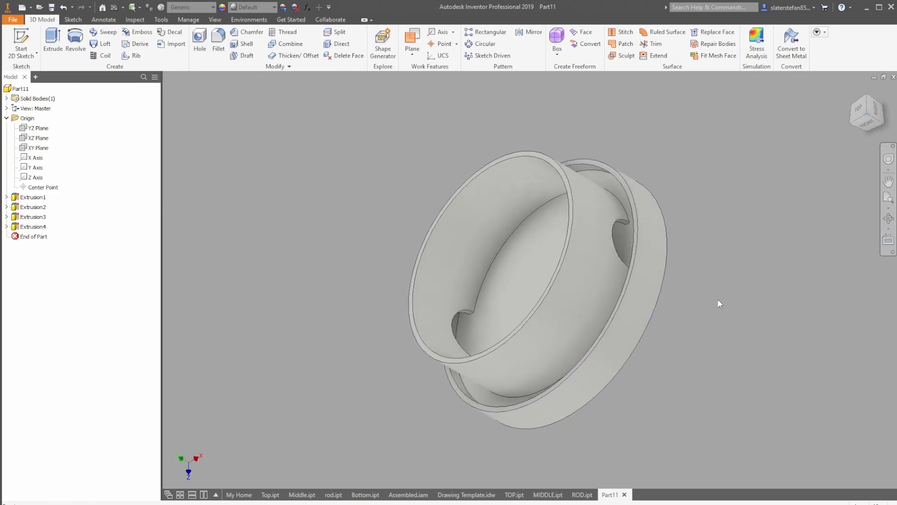
click(867, 122)
click(882, 111)
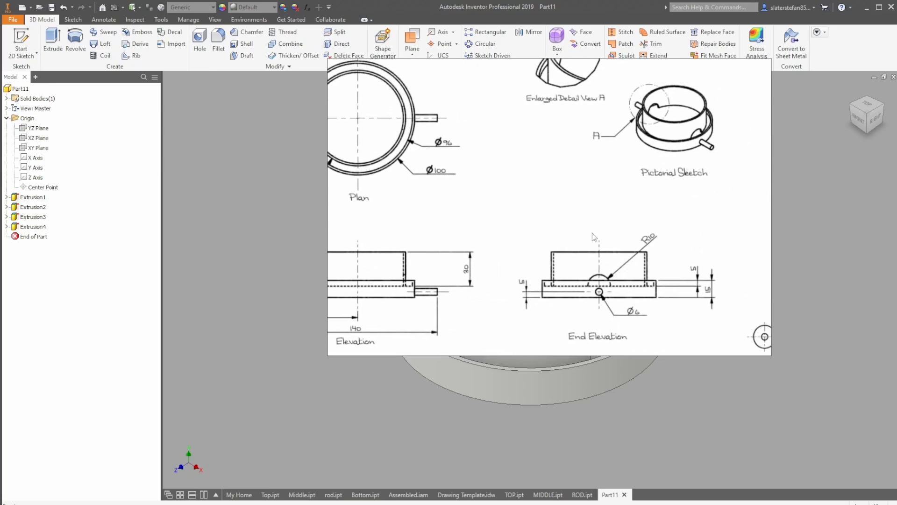
Consult the feeder base drawing and sketch a 6 mm diameter circle on the YZ plane, centred on the base's vertical axis.
drag(505, 216, 555, 218)
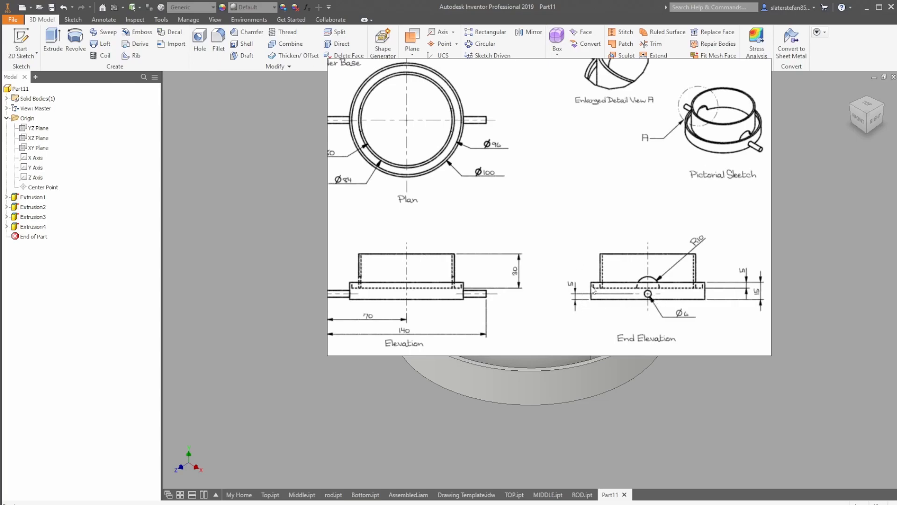
right_click(823, 201)
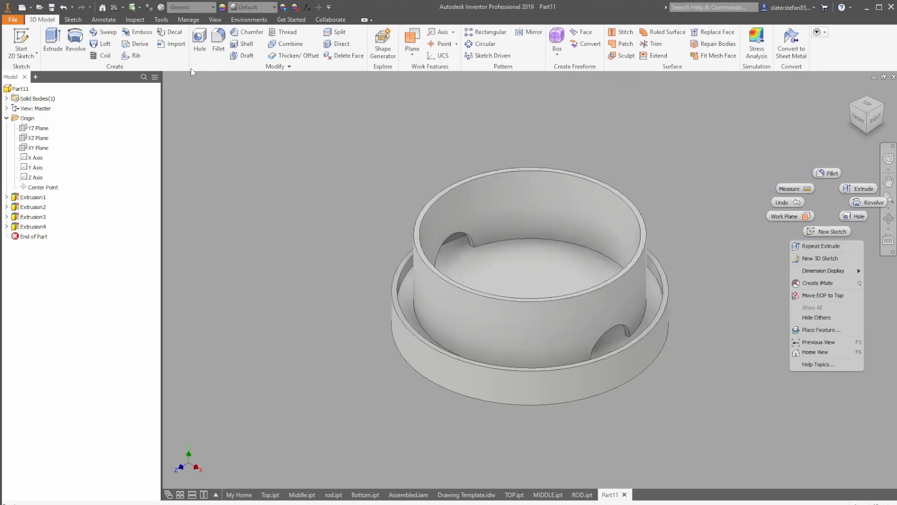
click(21, 47)
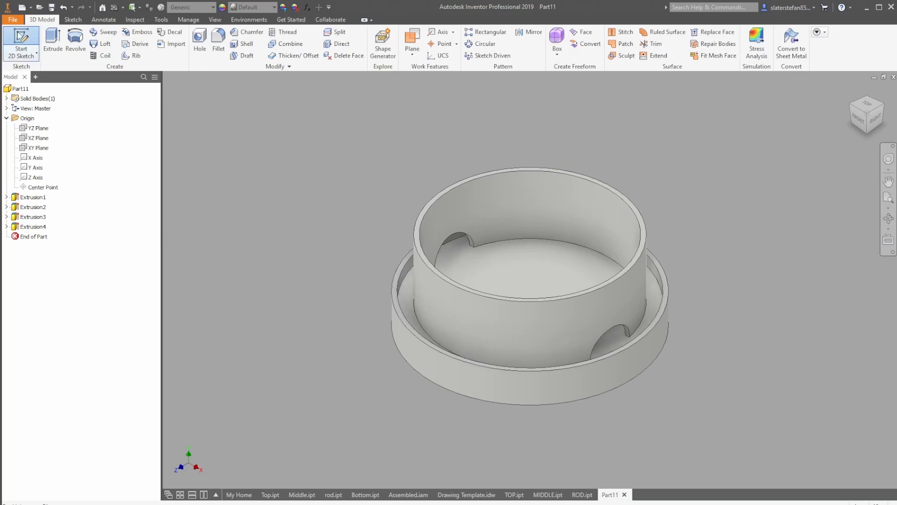
click(45, 129)
key(c)
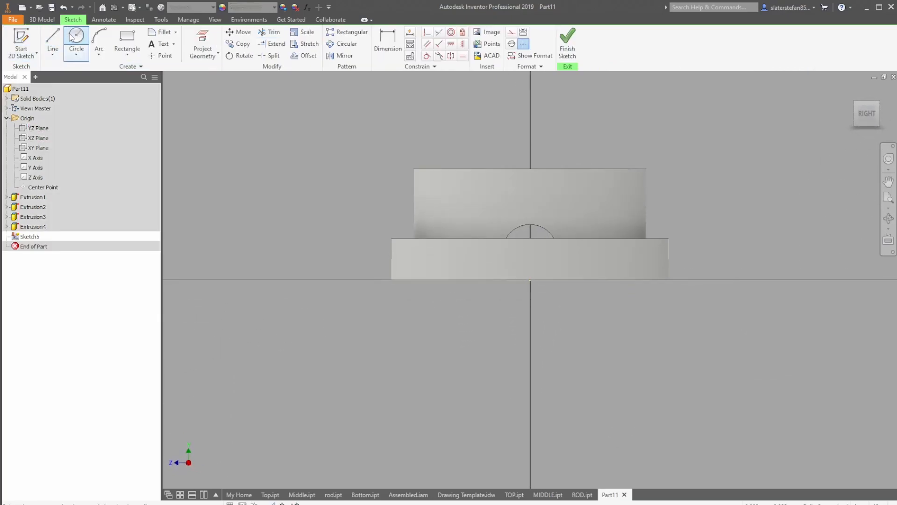
click(530, 272)
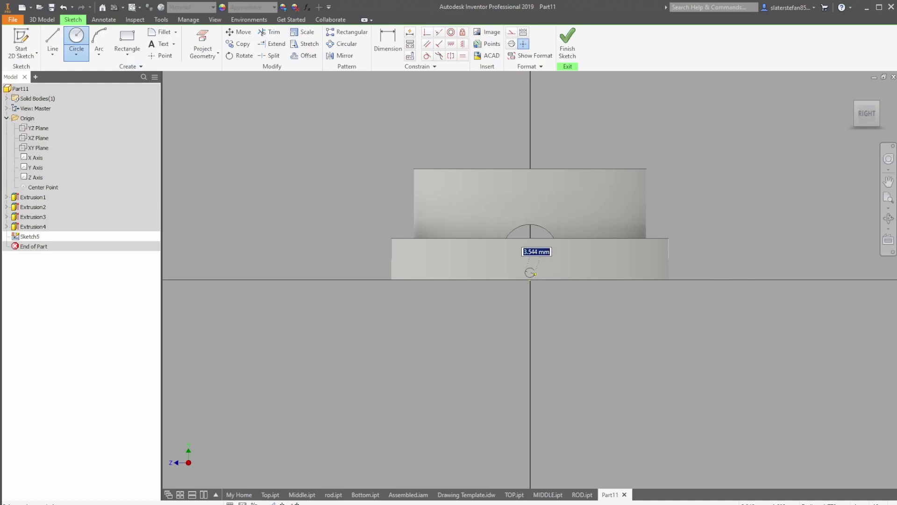
text(6)
key(Return)
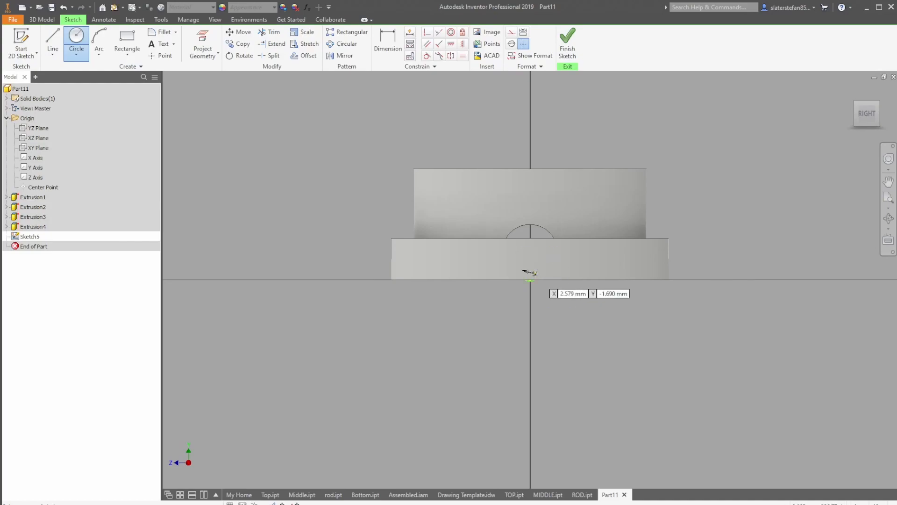
Dimension the small circle's centre 5 mm above the base's bottom edge and finish the sketch.
scroll(526, 278, up, 3)
click(386, 49)
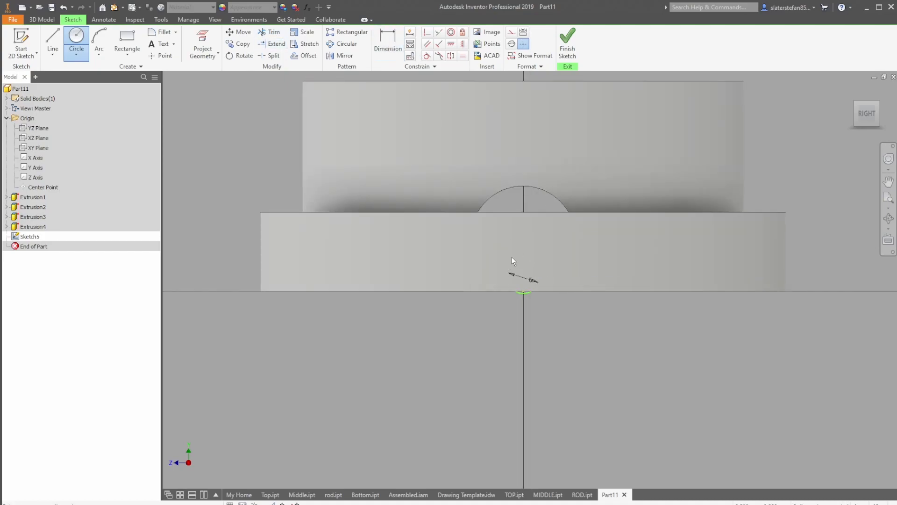
click(497, 290)
click(810, 279)
text(5)
key(Return)
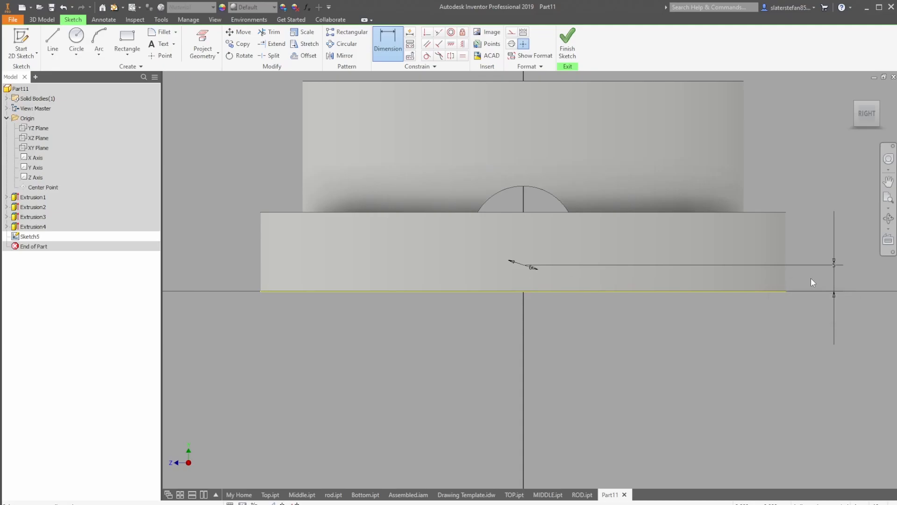
click(571, 53)
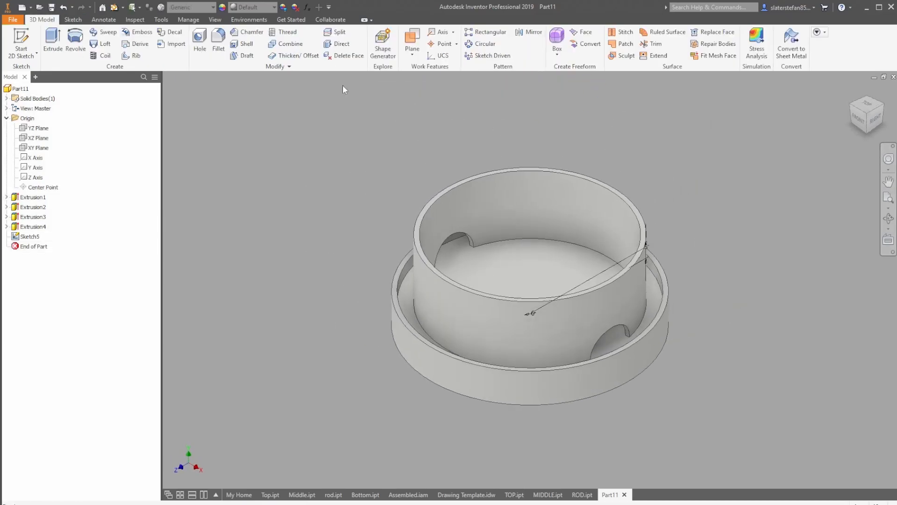
Check the perch length on the feeder base drawing and extrude the 6 mm circle symmetrically over 140 mm, joined to the base.
click(52, 44)
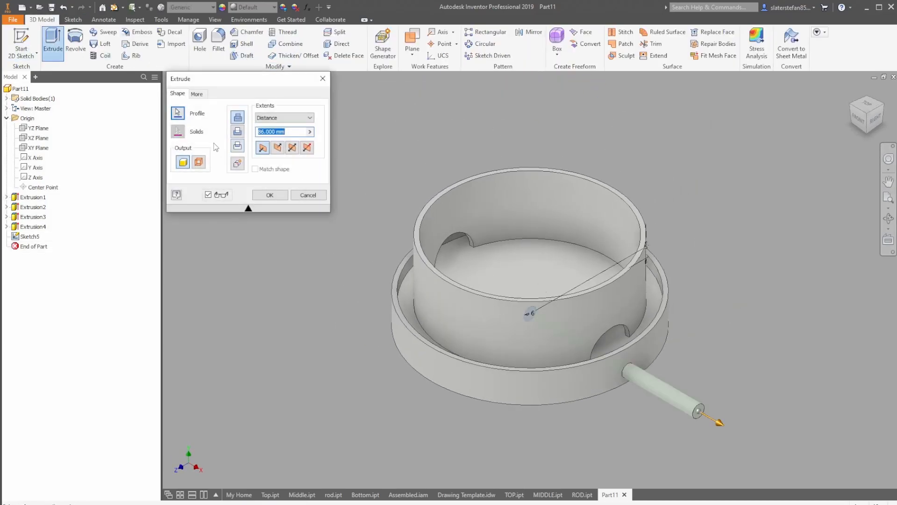
click(296, 151)
drag(640, 381, 682, 403)
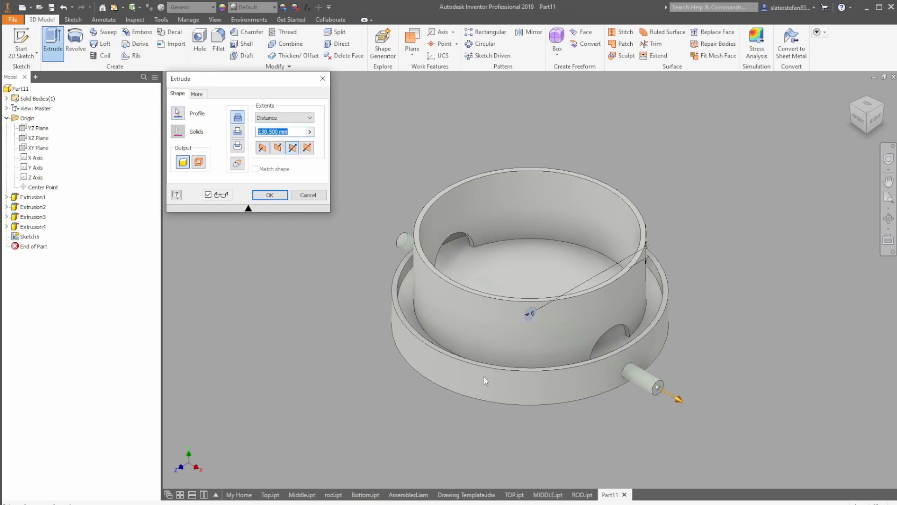
key(alt+Tab)
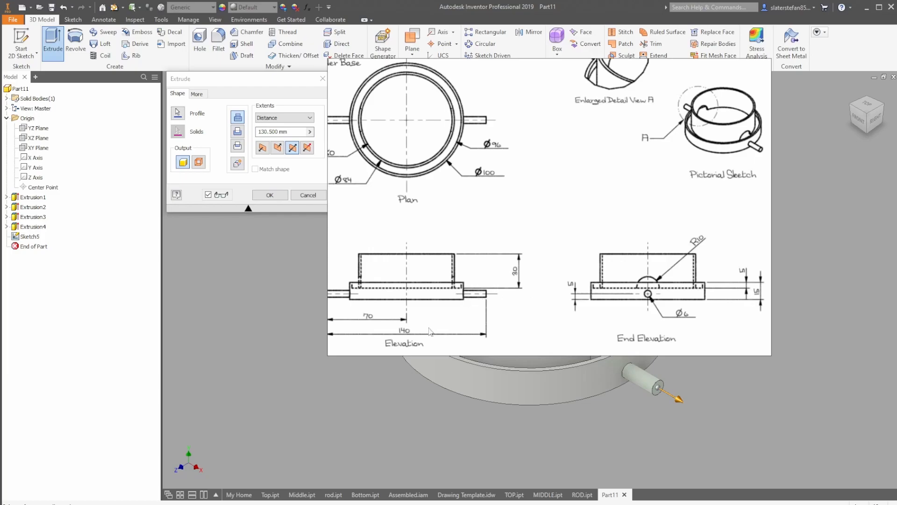
drag(432, 328, 476, 334)
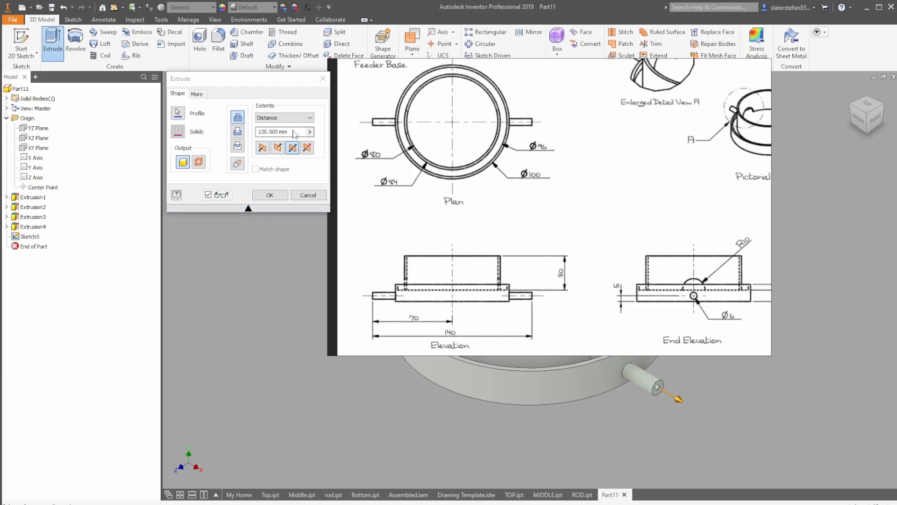
click(210, 135)
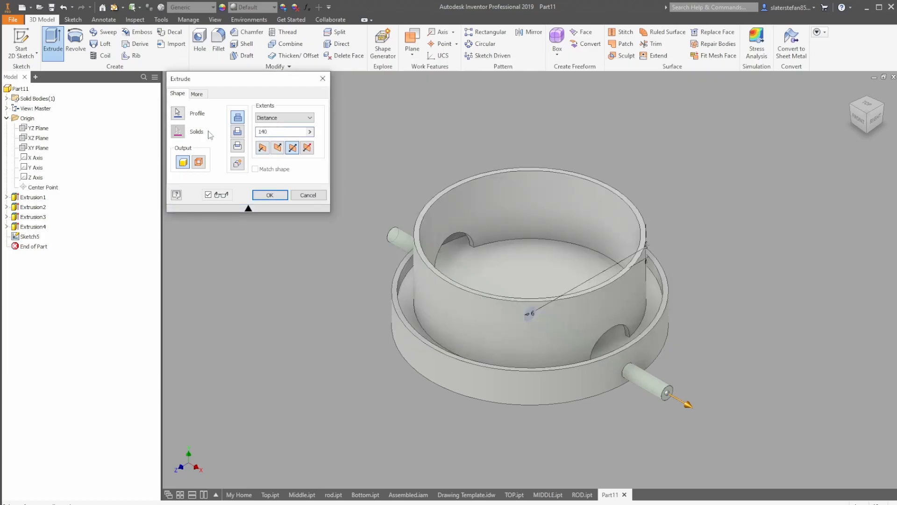
click(269, 195)
Save the finished feeder base part as BOTTOM in the 2018 folder.
scroll(335, 287, down, 3)
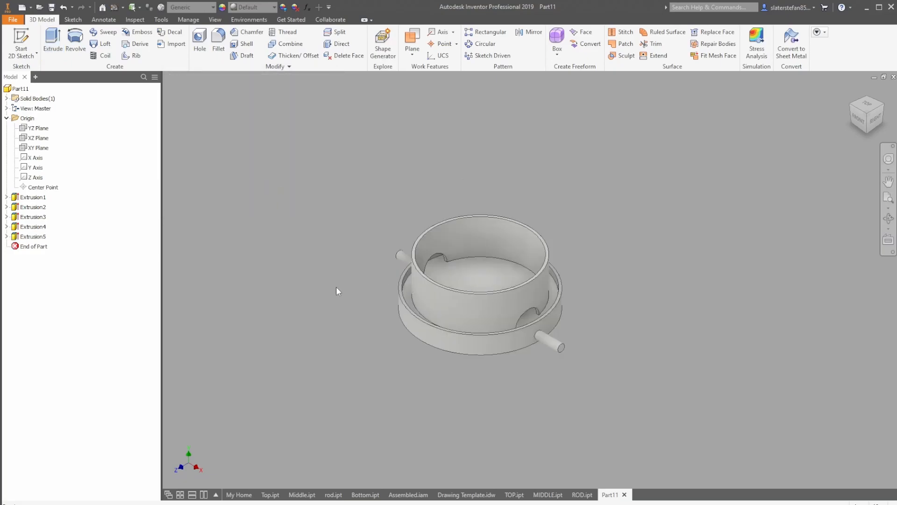
click(13, 20)
click(38, 121)
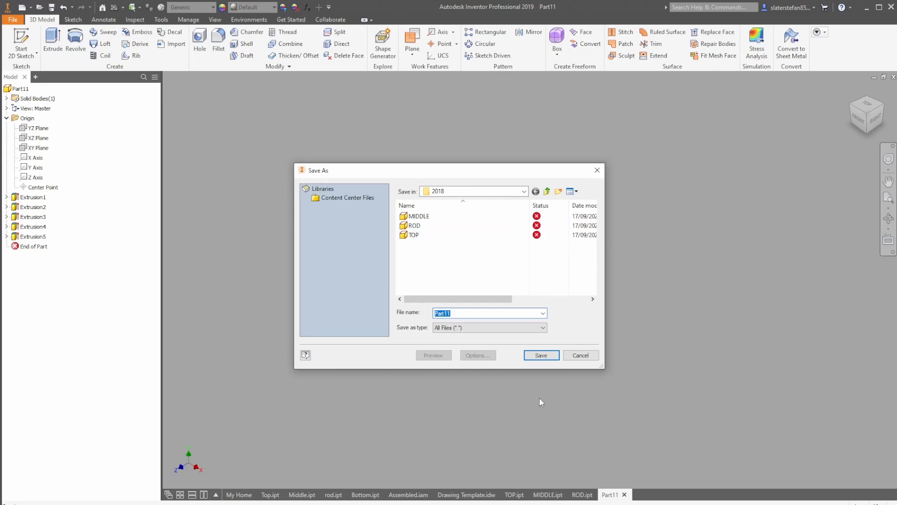
text(BOTTOM)
click(542, 356)
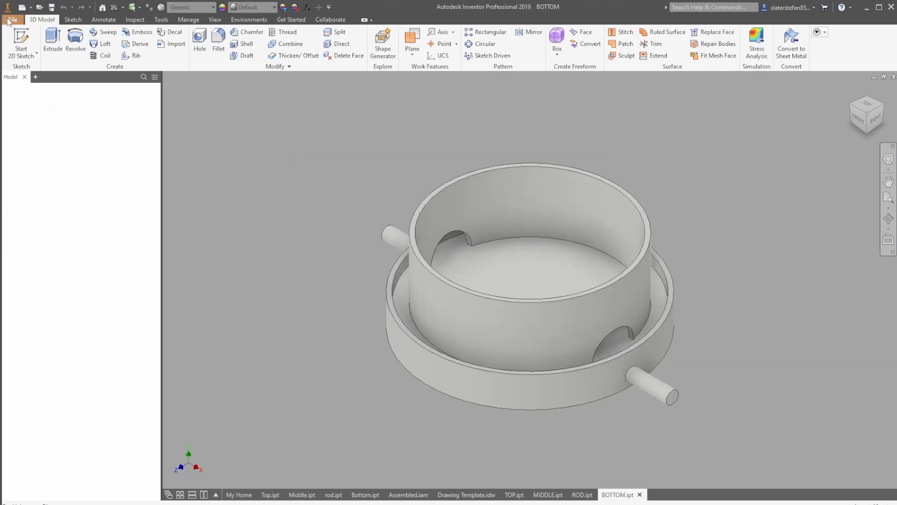
Create a new assembly from the Metric Standard (mm).iam template and accept the style library definitions.
click(13, 20)
click(22, 52)
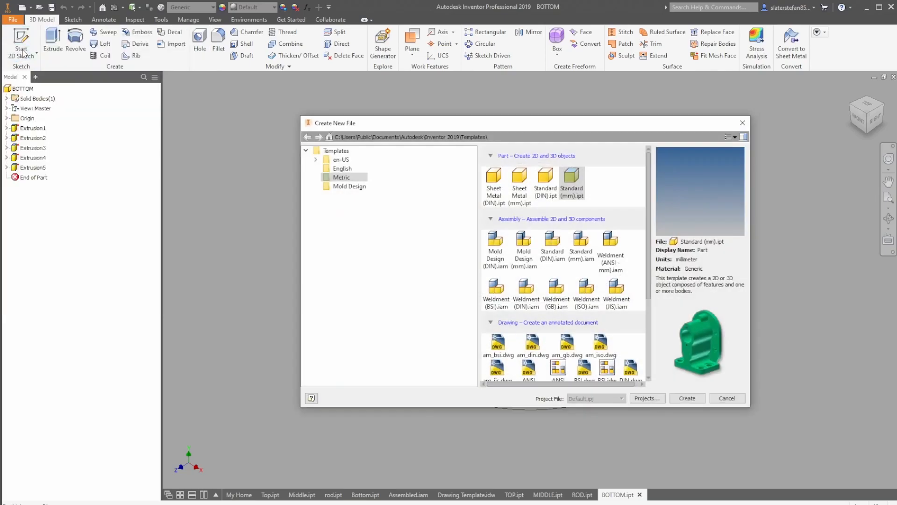
double_click(586, 256)
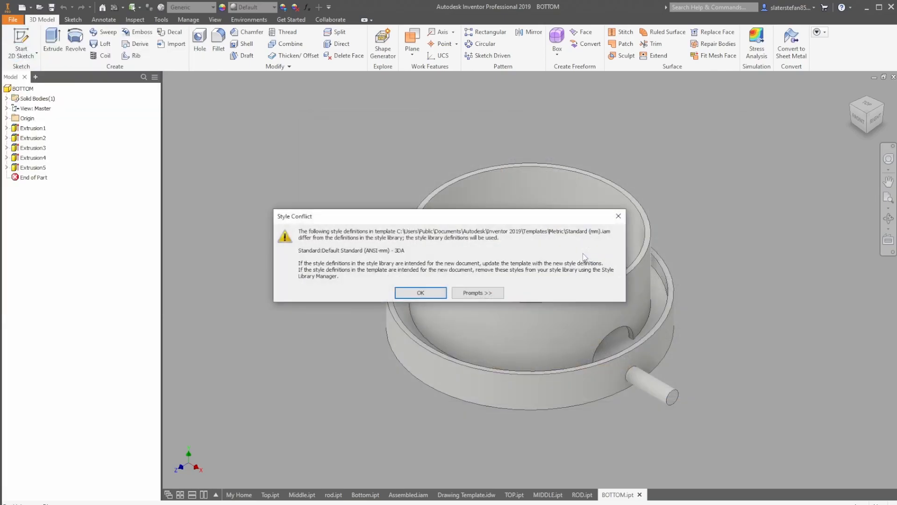
click(419, 292)
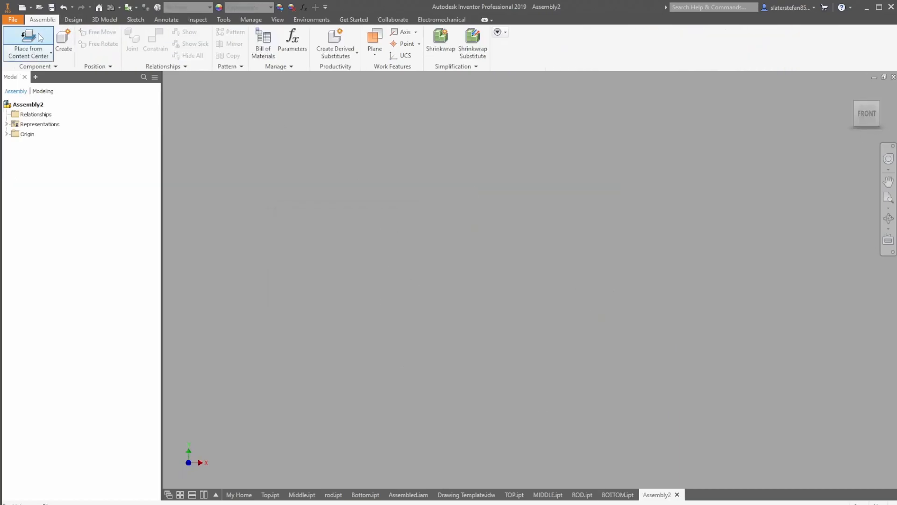
Place one copy each of BOTTOM, MIDDLE, ROD and TOP from the 2018 folder into the assembly.
click(51, 54)
click(36, 71)
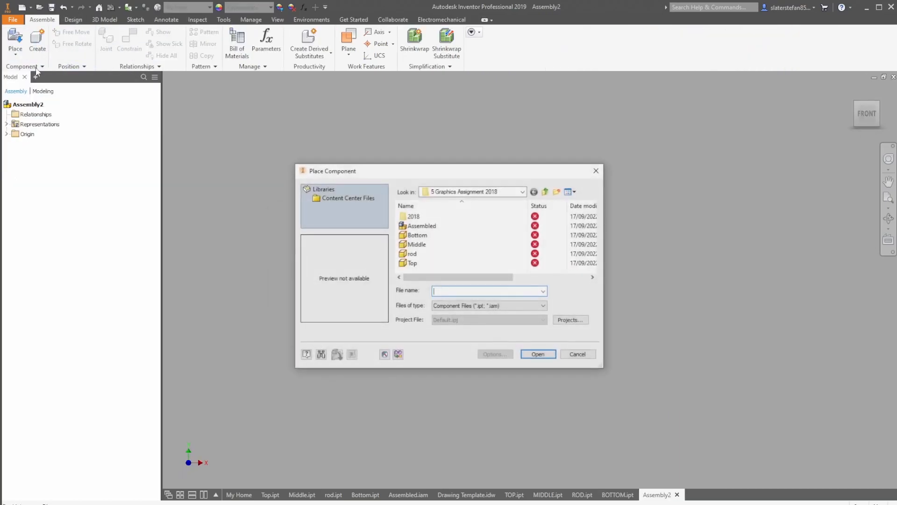
double_click(452, 217)
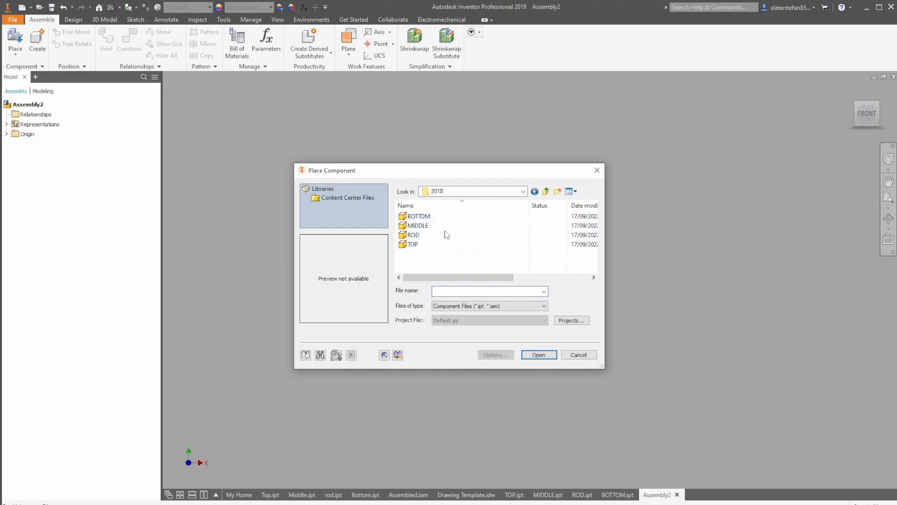
drag(447, 252, 403, 212)
click(539, 355)
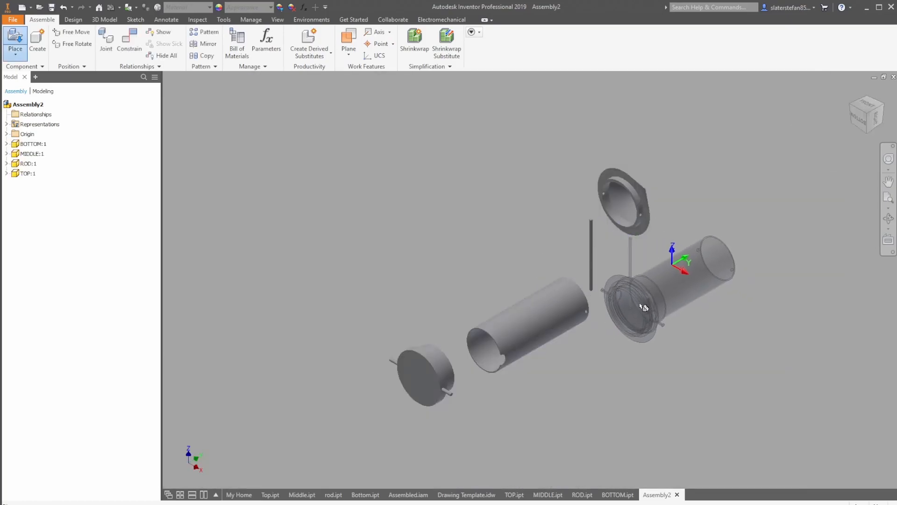
right_click(636, 303)
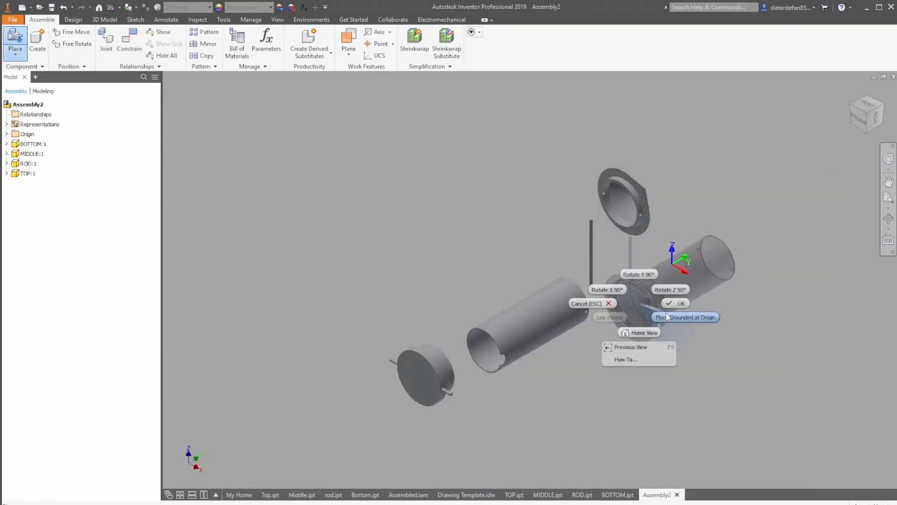
click(673, 304)
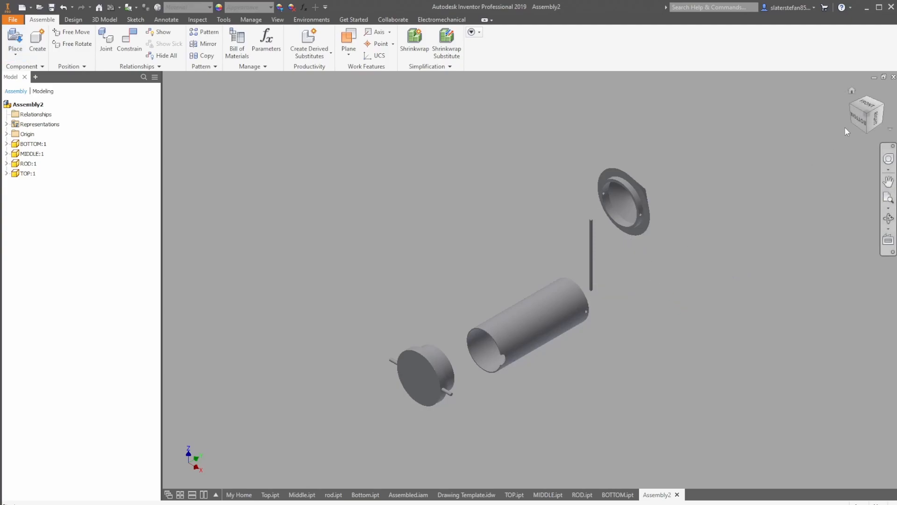
Move the rod clear to the side of the tube and place the feeder base below the tube.
click(862, 109)
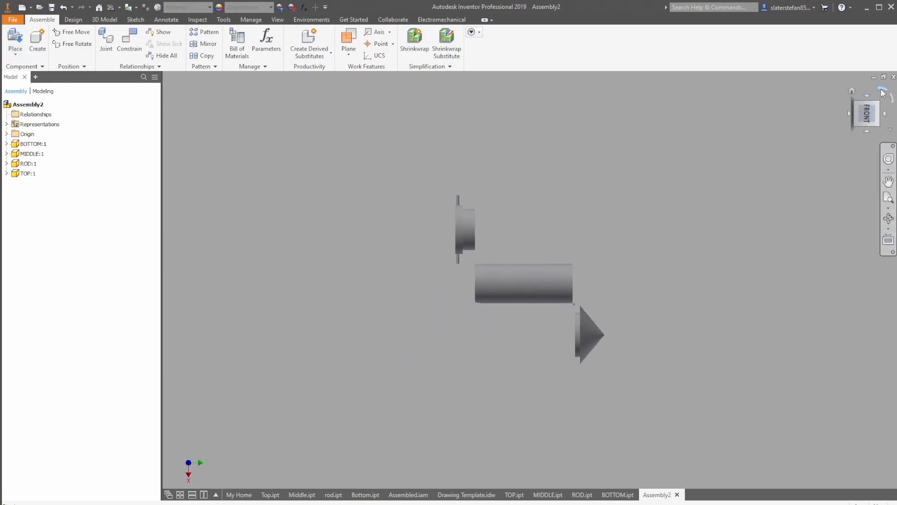
click(883, 93)
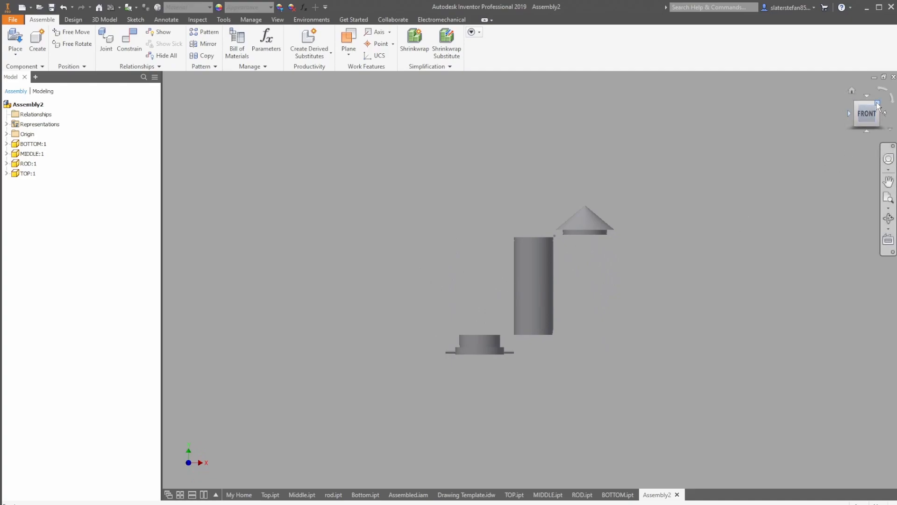
click(878, 106)
click(567, 217)
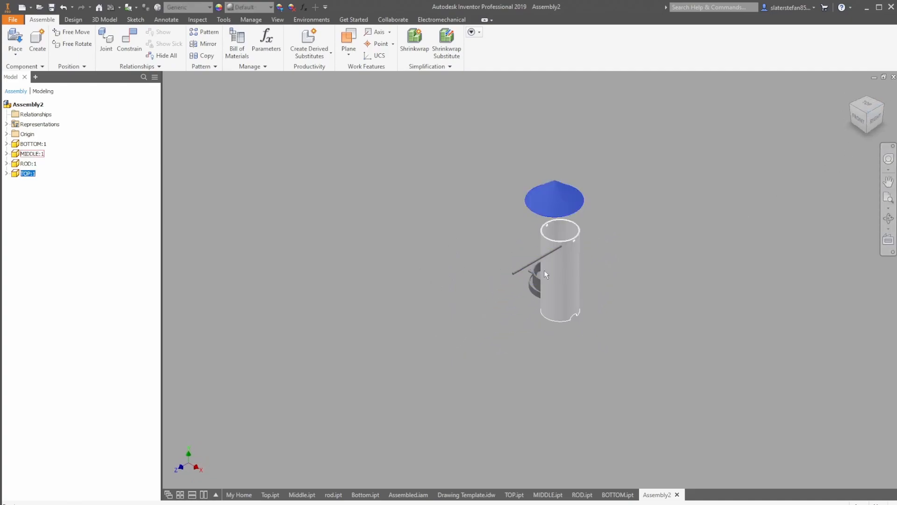
drag(536, 263, 652, 245)
drag(535, 289, 541, 347)
click(587, 335)
Spread the roof, tube and base apart in vertical order, with the rod beside the tube's upper end.
scroll(553, 301, down, 3)
drag(570, 120, 579, 113)
drag(569, 295, 558, 248)
drag(567, 385, 564, 399)
drag(568, 259, 582, 297)
click(639, 186)
click(429, 208)
drag(534, 312, 534, 312)
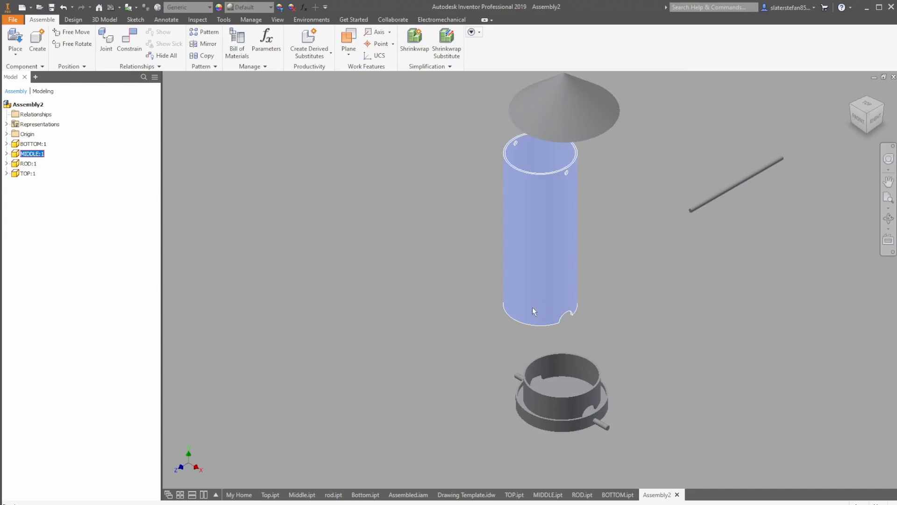
drag(540, 192, 554, 199)
drag(587, 101, 566, 90)
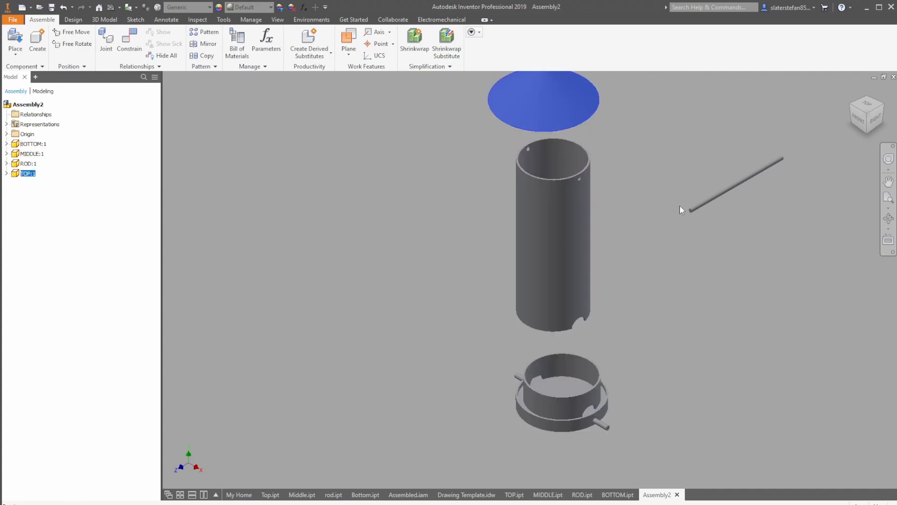
drag(718, 198, 639, 185)
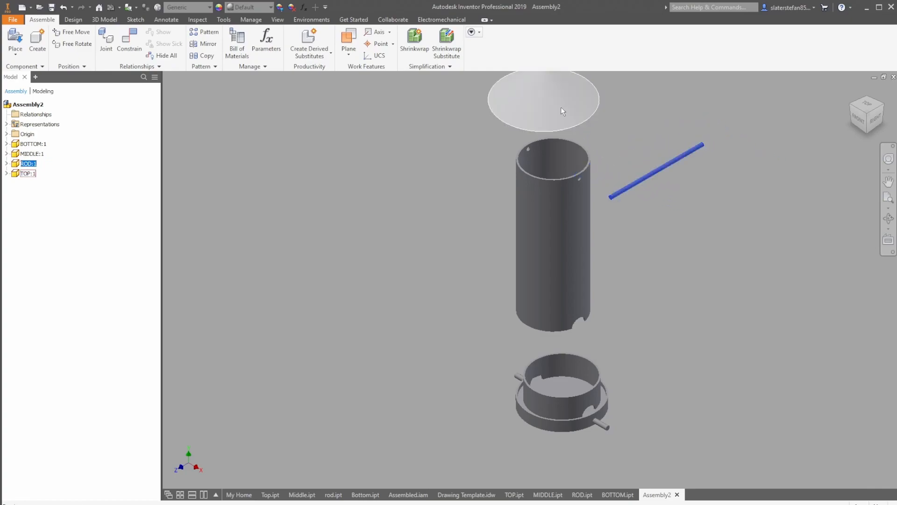
Adjust the positions of the roof, tube and base so they line up roughly above one another.
click(552, 82)
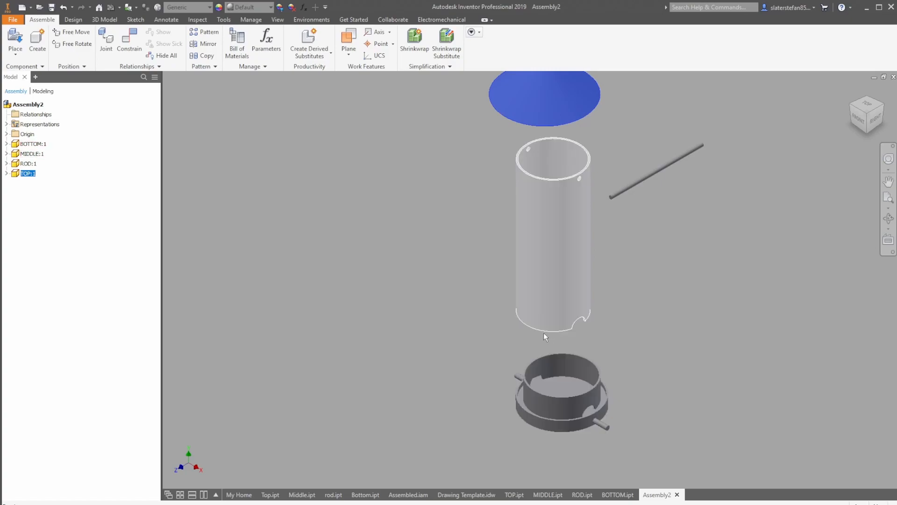
click(485, 312)
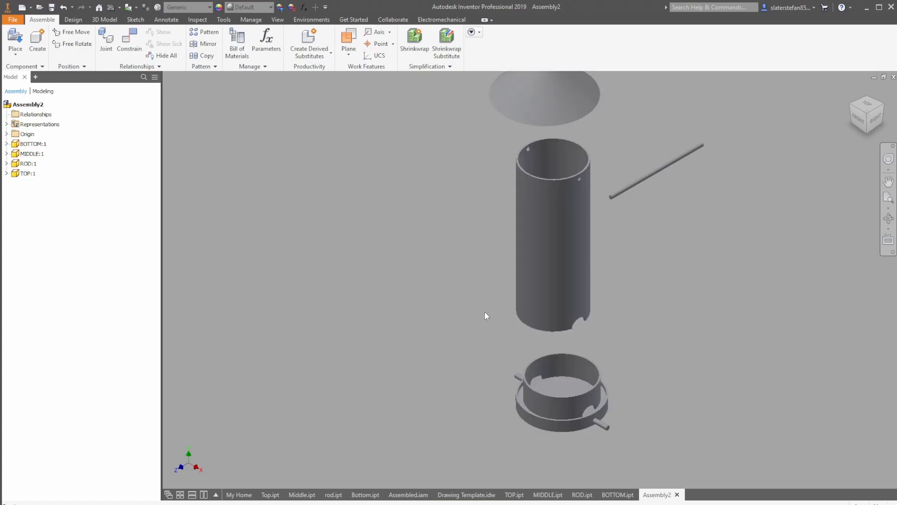
drag(562, 97, 559, 83)
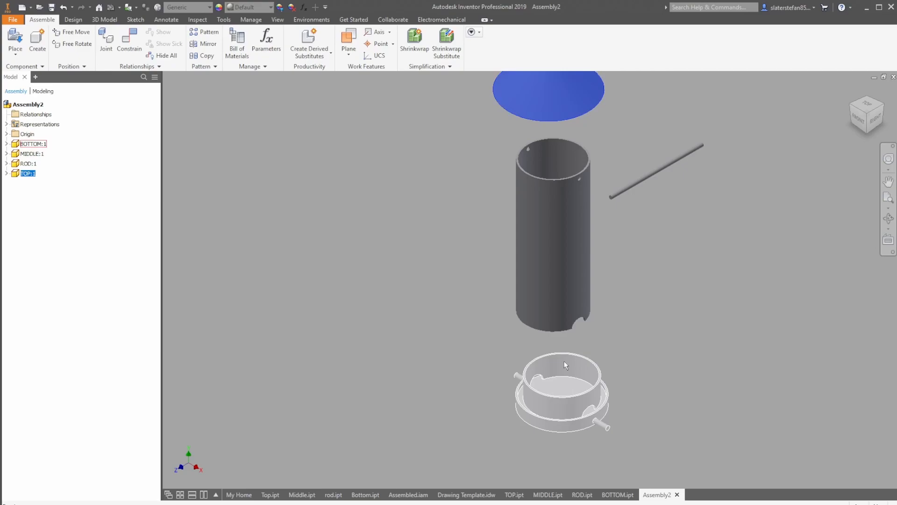
click(29, 195)
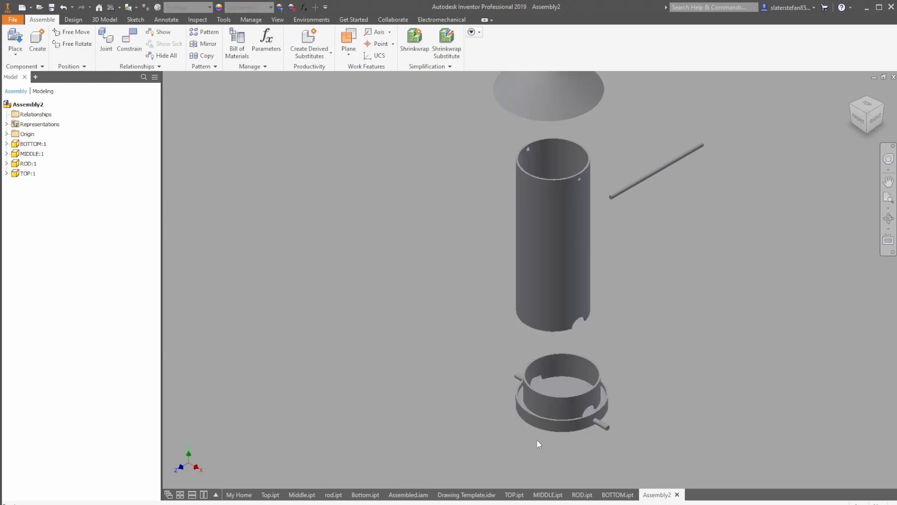
mouse_move(533, 406)
mouse_down()
mouse_move(517, 408)
mouse_move(538, 405)
mouse_up()
drag(542, 298, 543, 303)
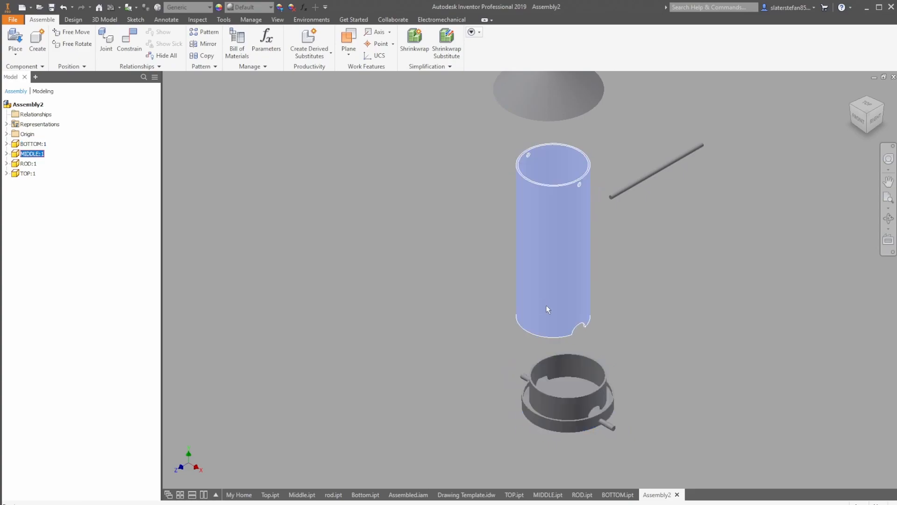
drag(553, 391, 542, 391)
click(571, 131)
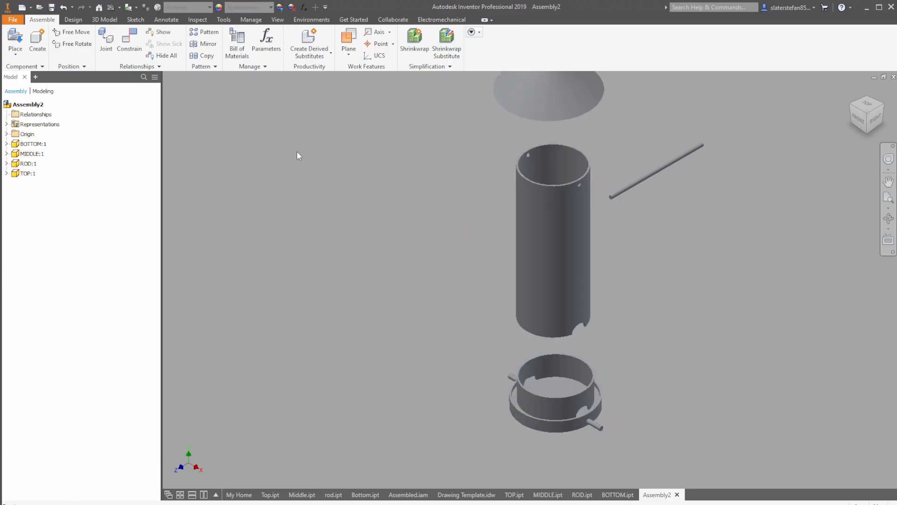
Mate the central axis of the tube with the central axis of the roof's inner ring at 0 mm offset.
click(133, 54)
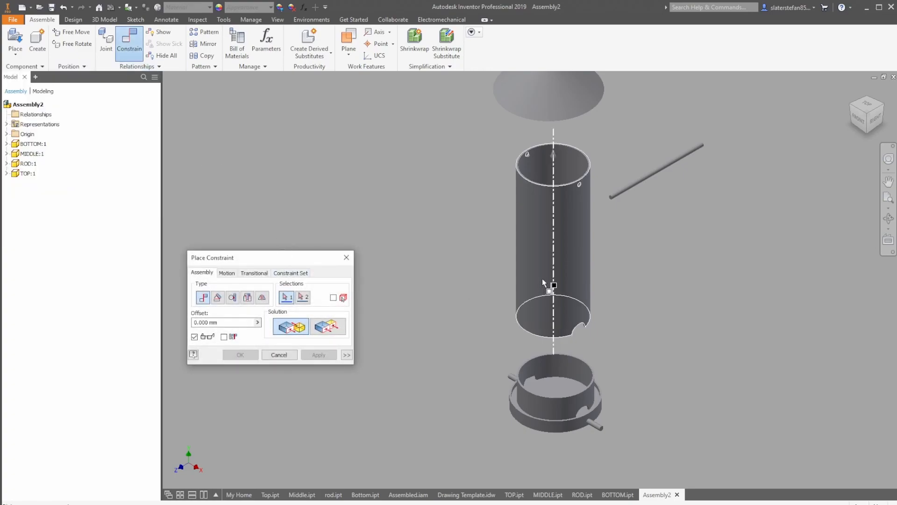
click(524, 196)
drag(866, 120, 865, 68)
scroll(557, 179, down, 2)
scroll(583, 154, up, 5)
middle_drag(583, 153, 572, 258)
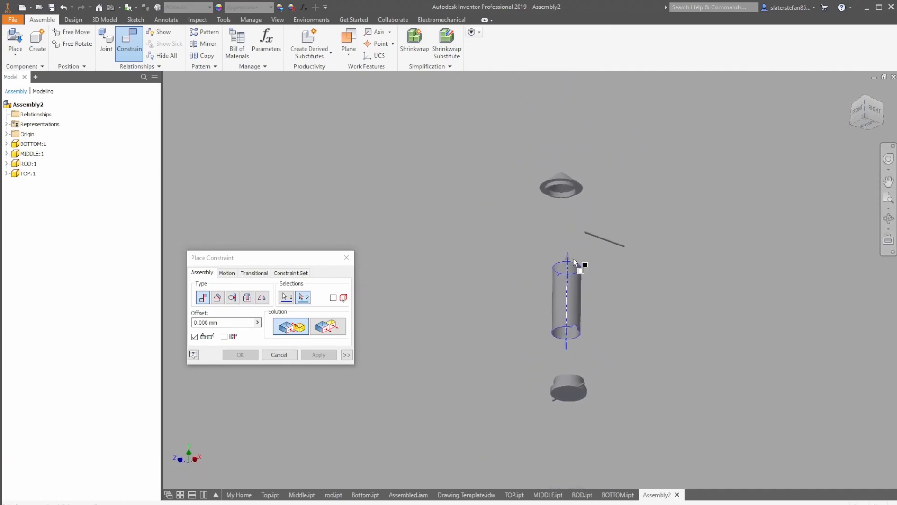
scroll(561, 205, down, 4)
click(555, 144)
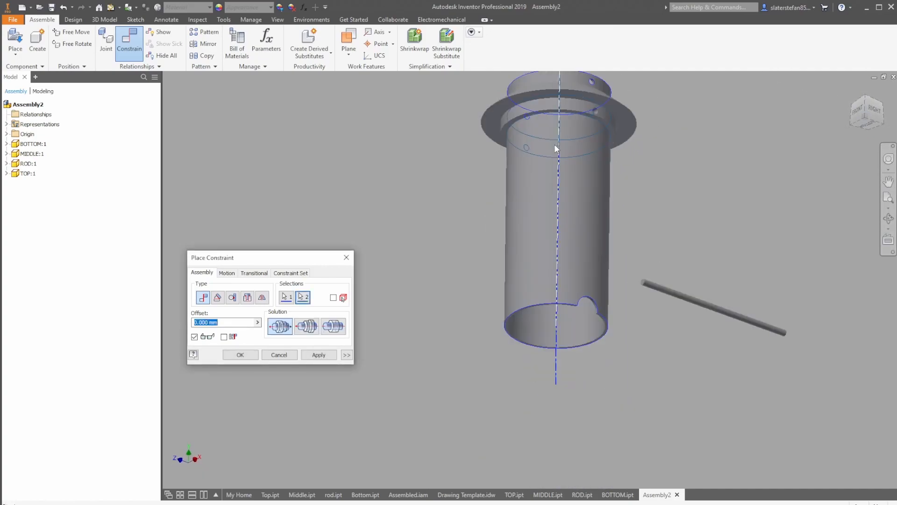
scroll(453, 283, up, 3)
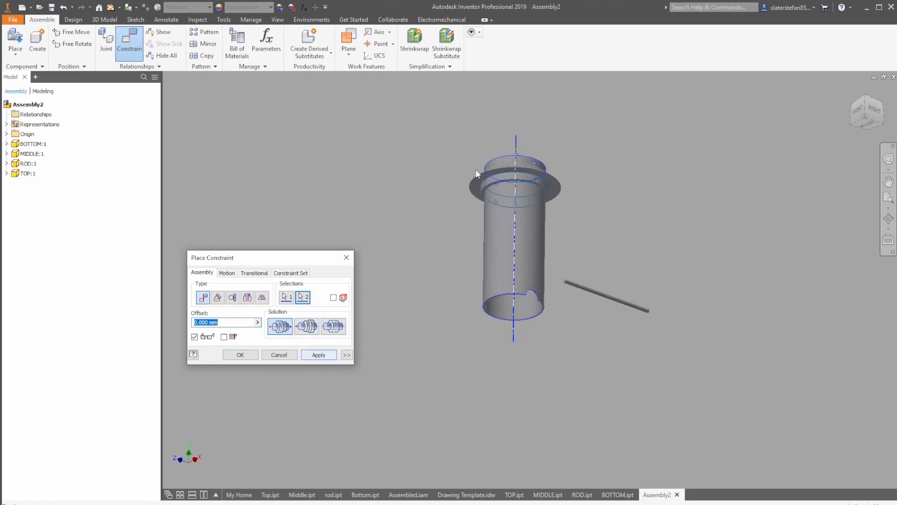
click(319, 355)
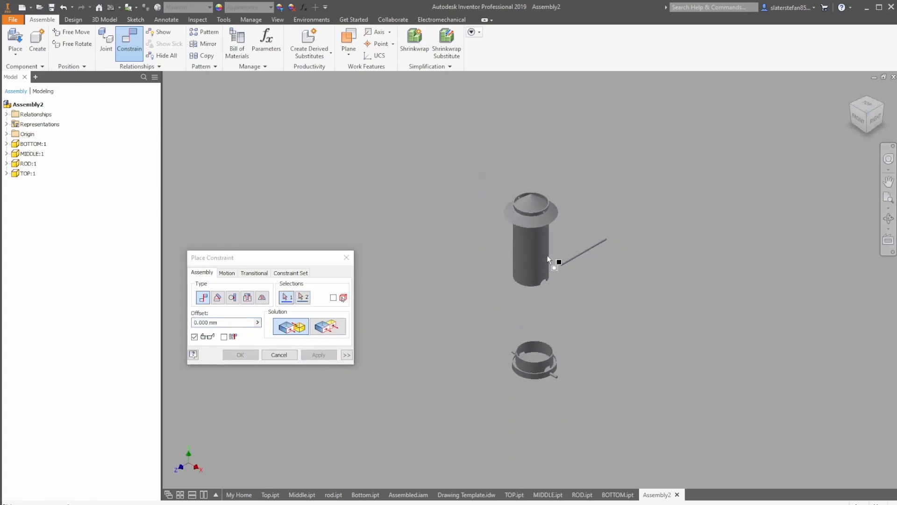
Finish constraining and slide the tube down along the shared axis, clear of the roof and just above the base.
click(346, 257)
drag(535, 250, 538, 307)
scroll(546, 257, up, 3)
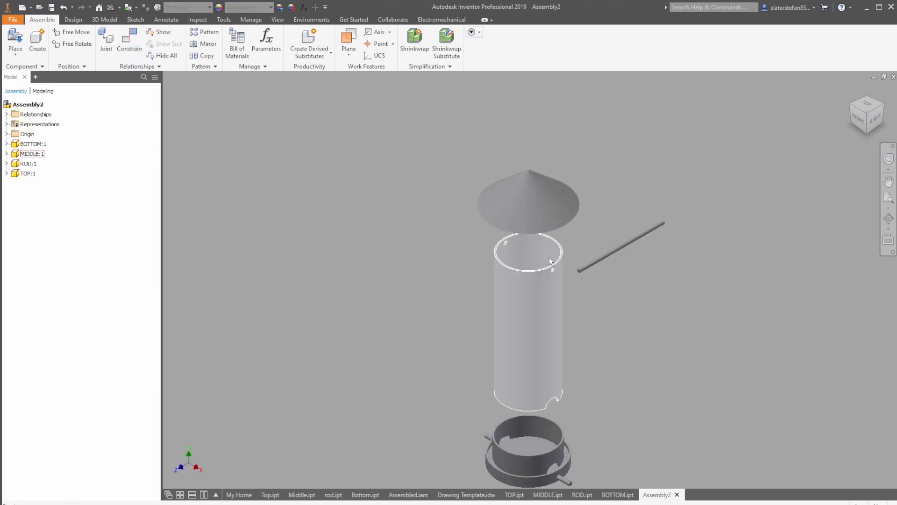
click(525, 303)
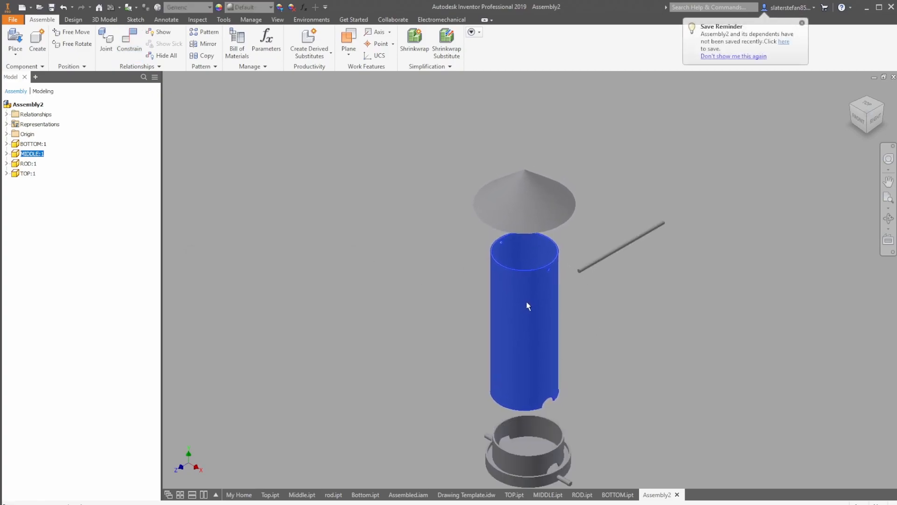
Reposition the roof and tube vertically so the tube hangs between the roof and the base, clear of both.
drag(539, 216, 532, 173)
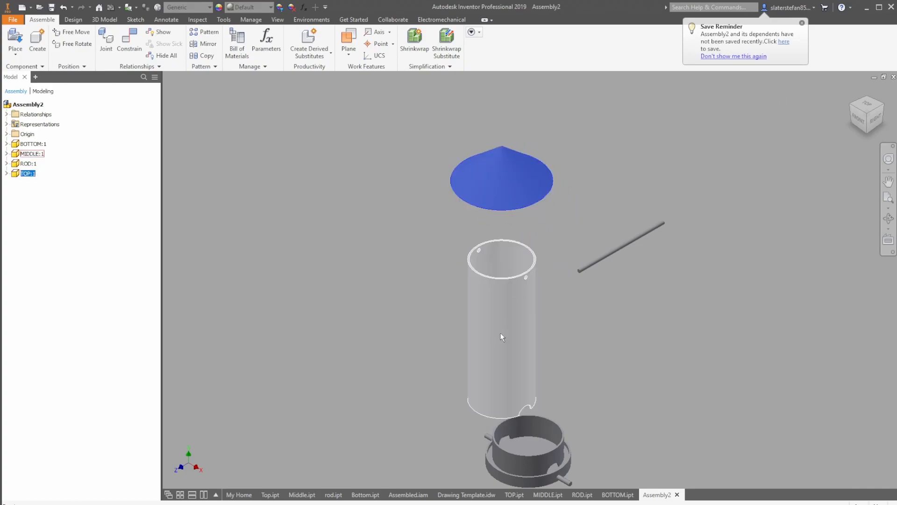
drag(499, 341, 516, 313)
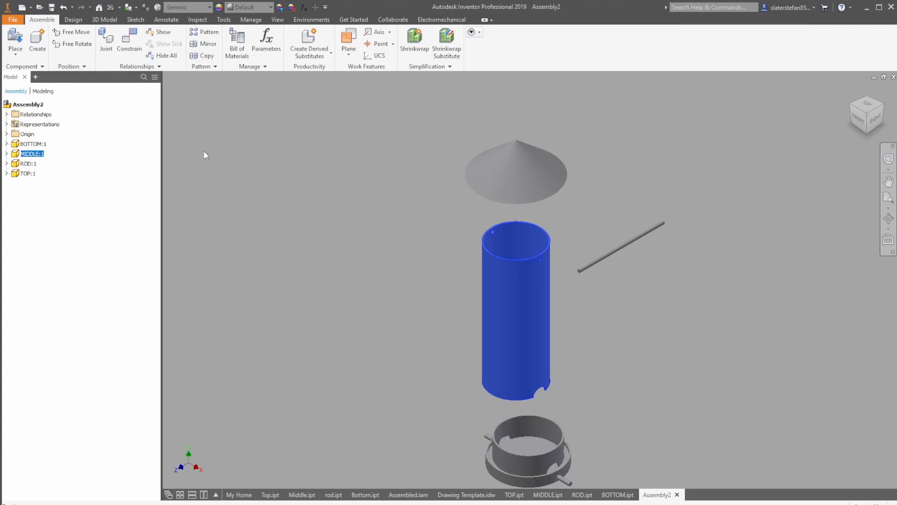
click(348, 248)
Mate the tube's central axis with the central axis of the base's ring at 0 mm offset, using the aligned solution.
click(130, 45)
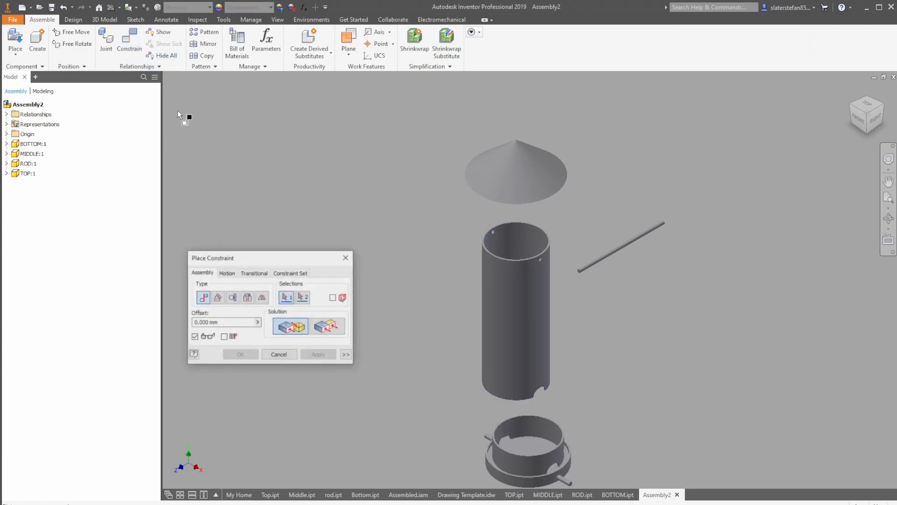
click(529, 381)
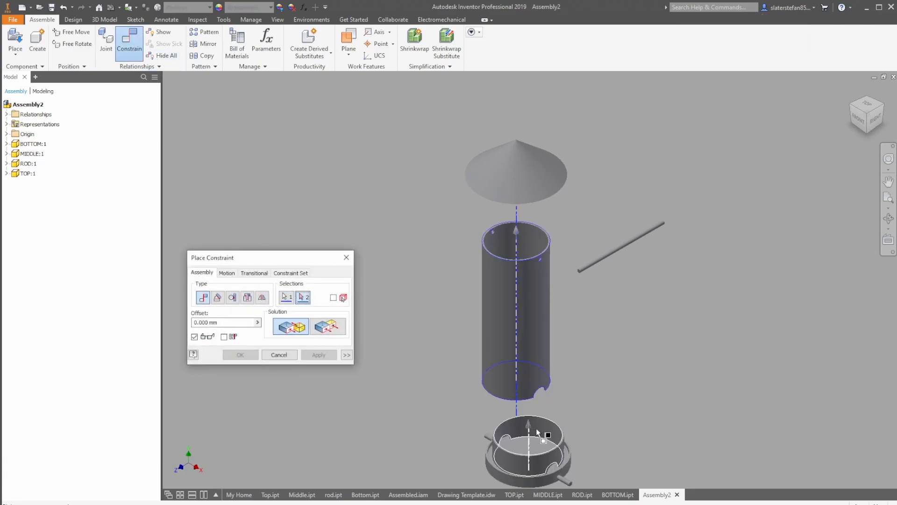
scroll(537, 428, up, 3)
click(529, 427)
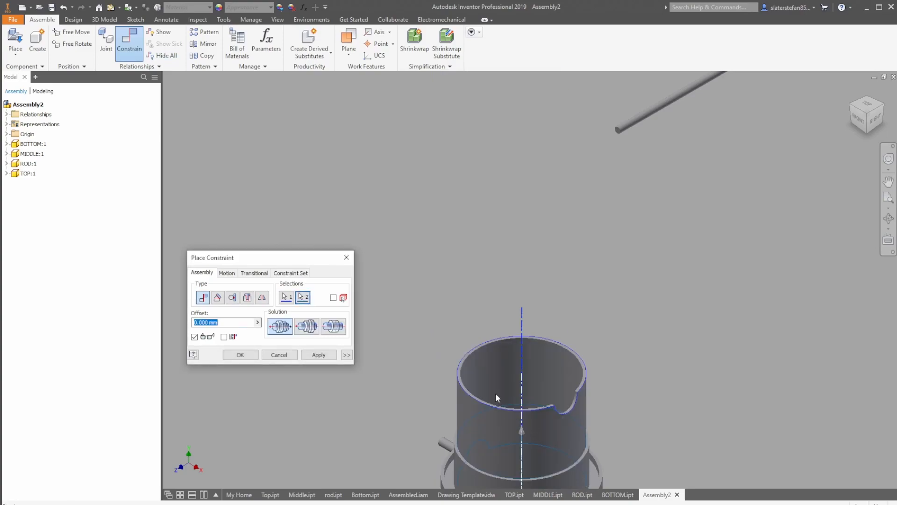
scroll(469, 332, down, 4)
scroll(499, 423, up, 3)
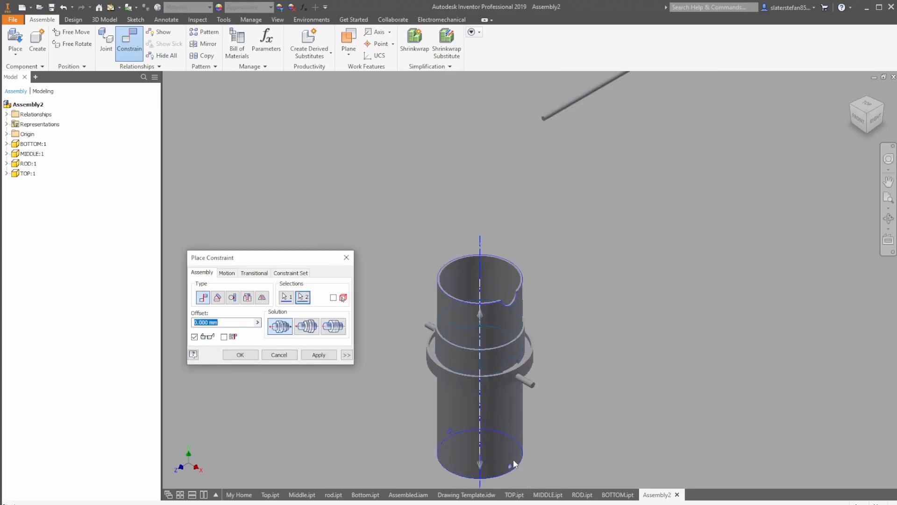
click(315, 330)
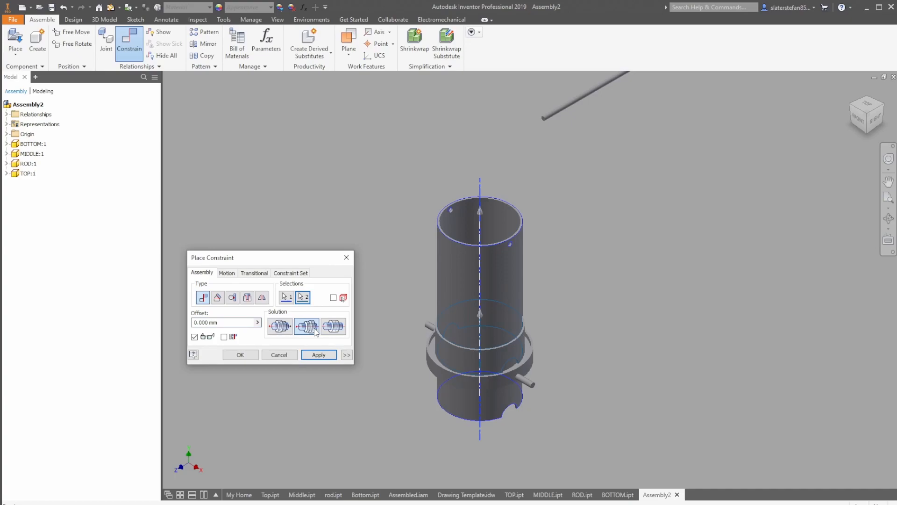
click(319, 356)
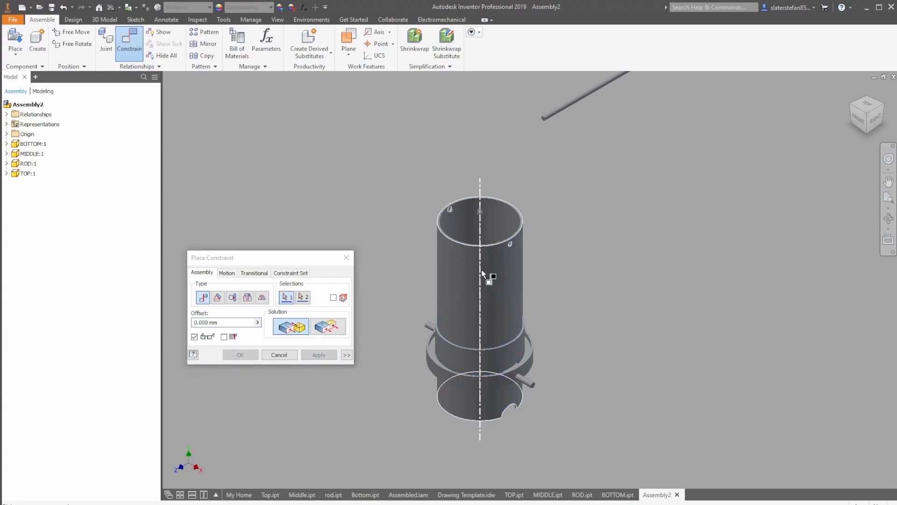
Finish constraining, slide the tube up out of the base and bring the roof down to just above the tube.
click(346, 257)
drag(490, 286, 484, 89)
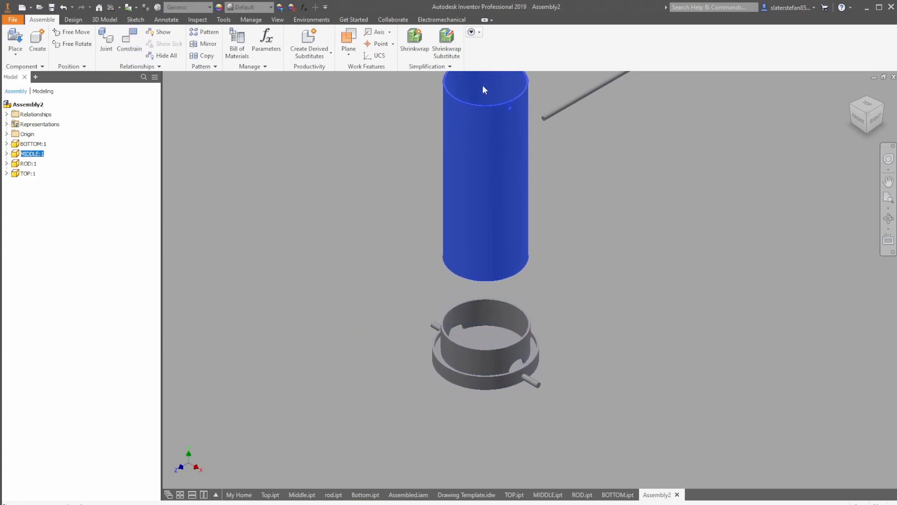
click(595, 240)
middle_drag(576, 279, 577, 296)
drag(502, 388, 437, 363)
scroll(530, 280, up, 2)
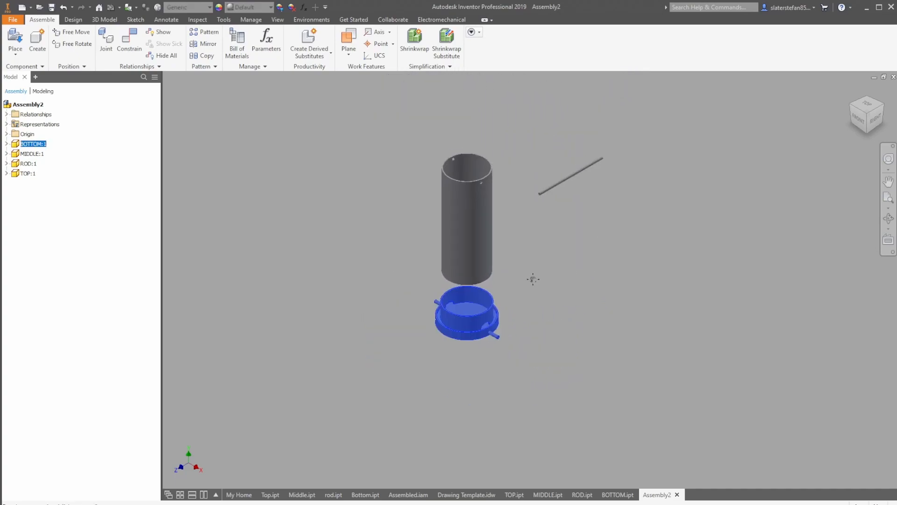
middle_drag(531, 274, 536, 306)
drag(478, 81, 483, 178)
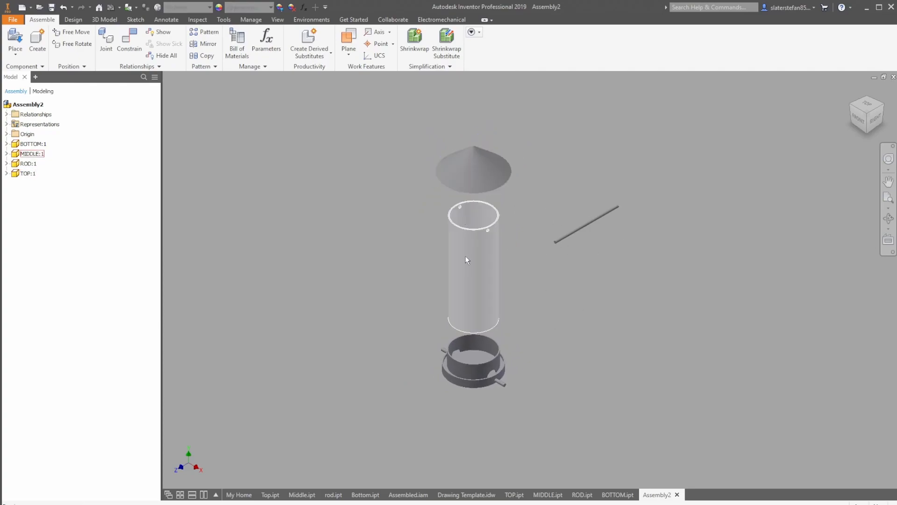
Mate the rod's axis with the axis of the small holes near the tube's upper rim at 0 mm offset.
scroll(492, 224, up, 3)
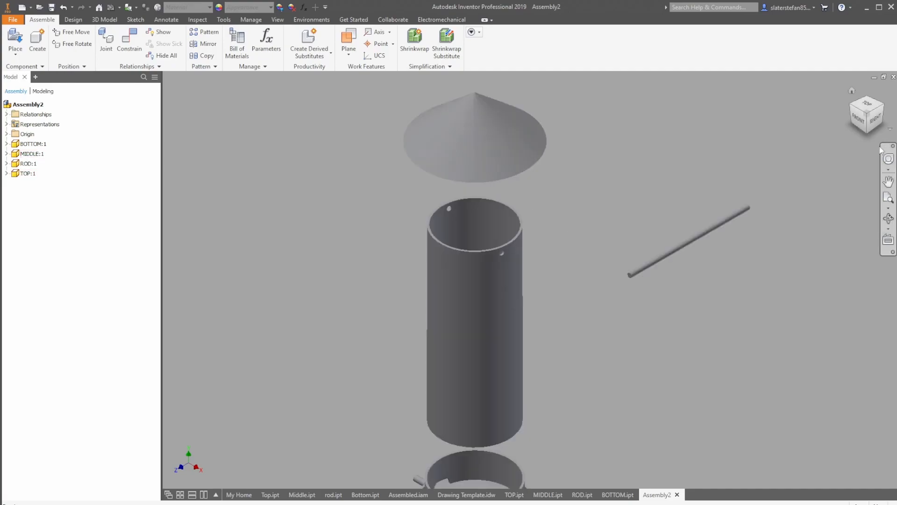
click(872, 119)
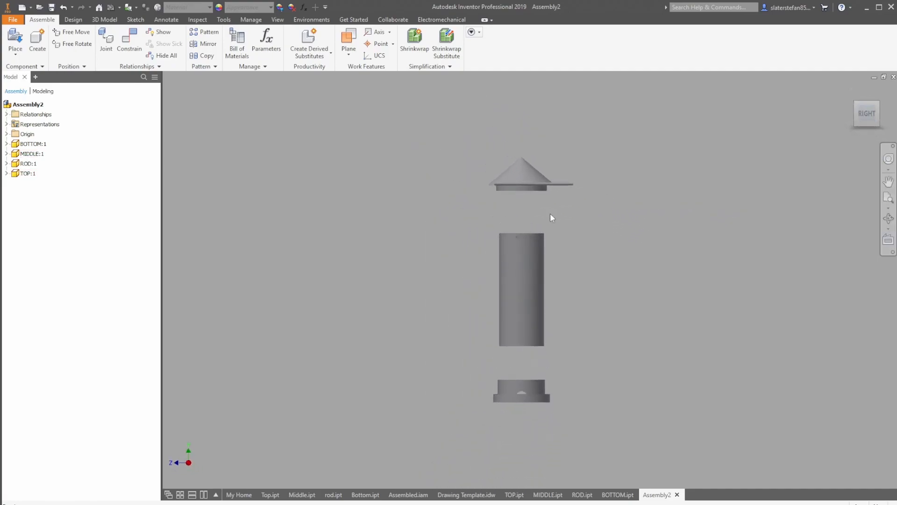
click(857, 109)
scroll(478, 250, up, 3)
drag(687, 229, 646, 234)
click(283, 120)
click(129, 42)
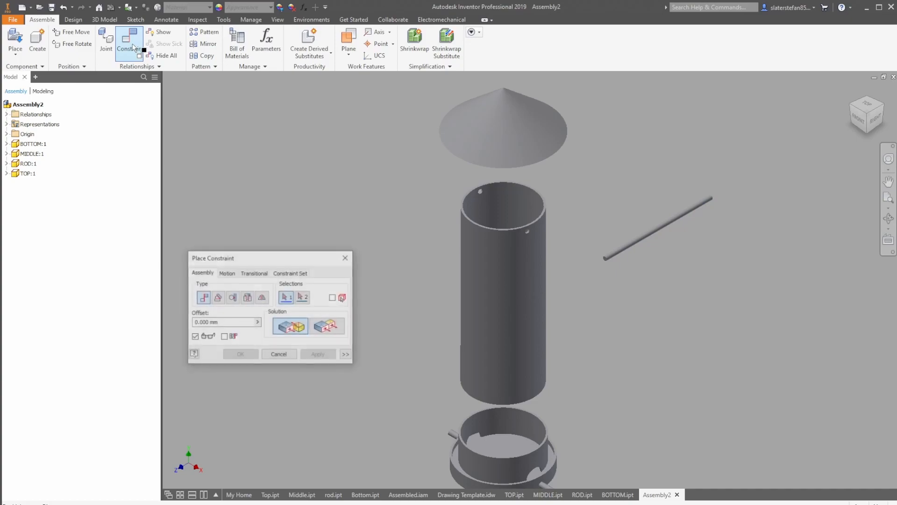
click(630, 246)
scroll(524, 228, up, 3)
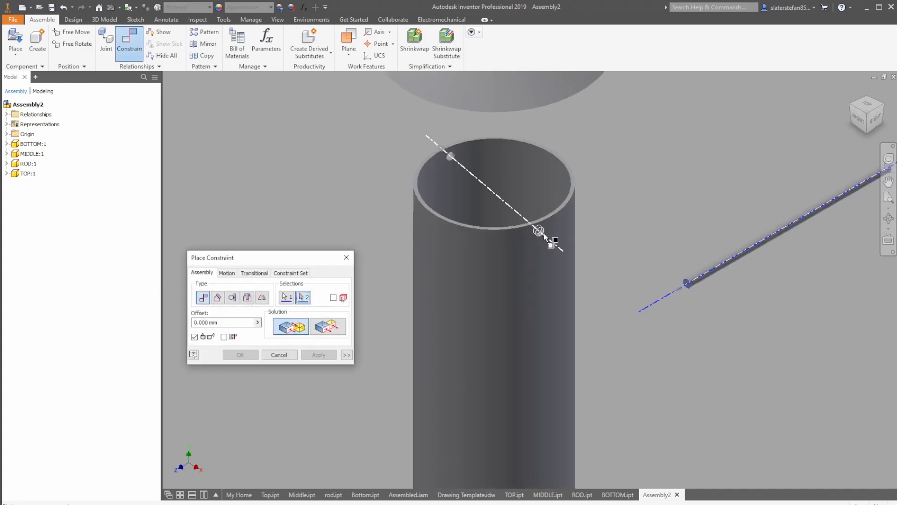
click(544, 236)
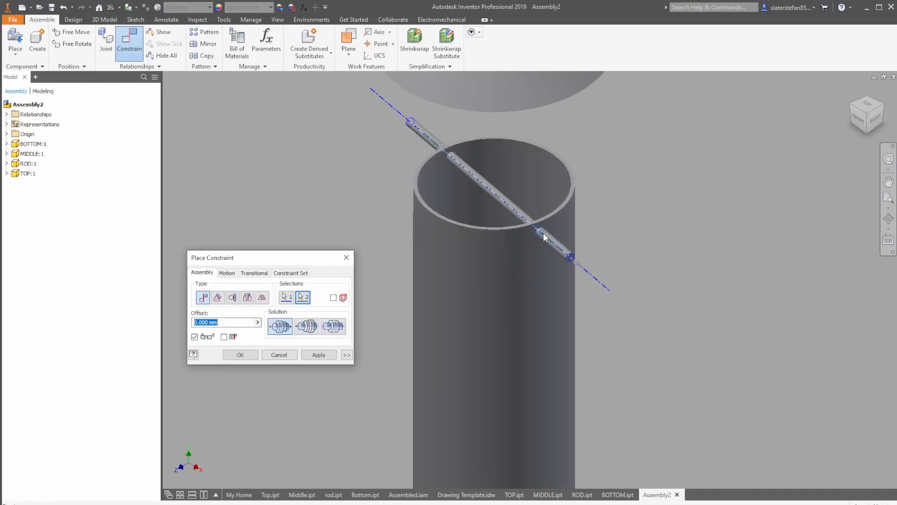
click(325, 358)
scroll(636, 229, down, 3)
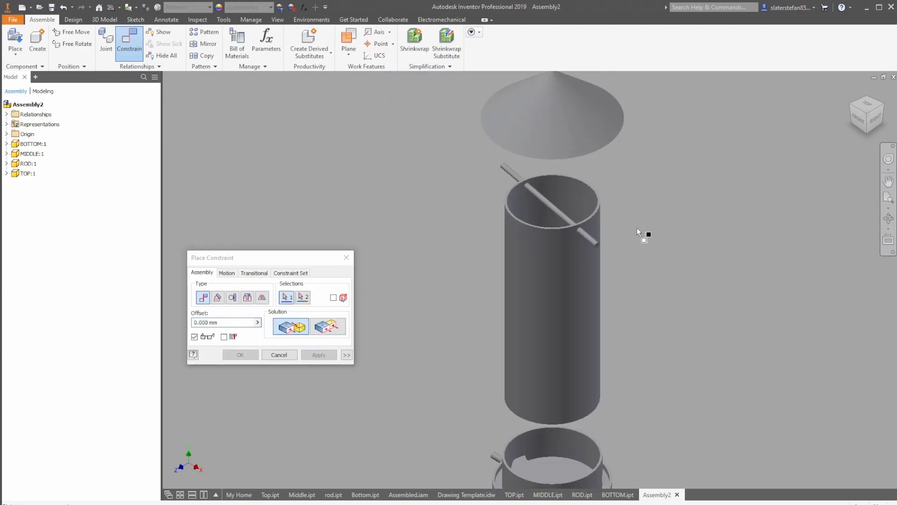
Mate the rod's axis with the axis of the holes in the roof's inner ring at 0 mm offset.
click(594, 243)
click(867, 123)
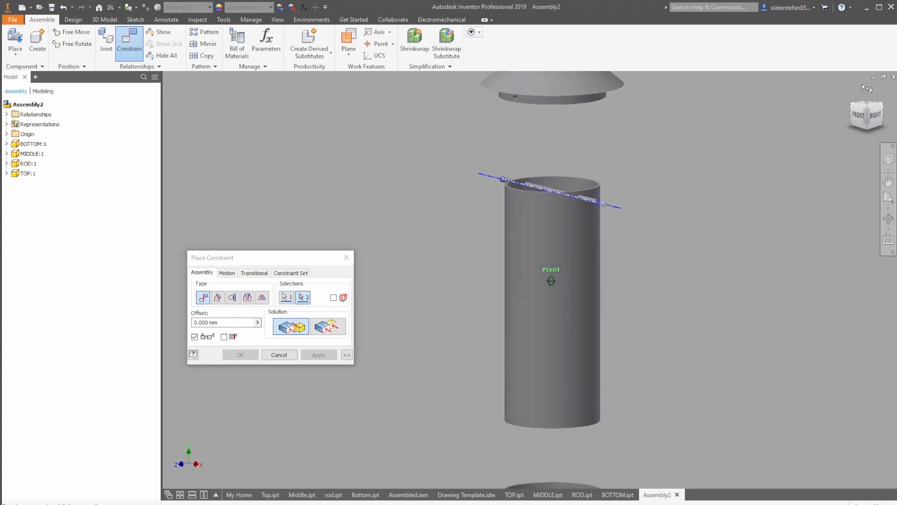
scroll(517, 103, up, 3)
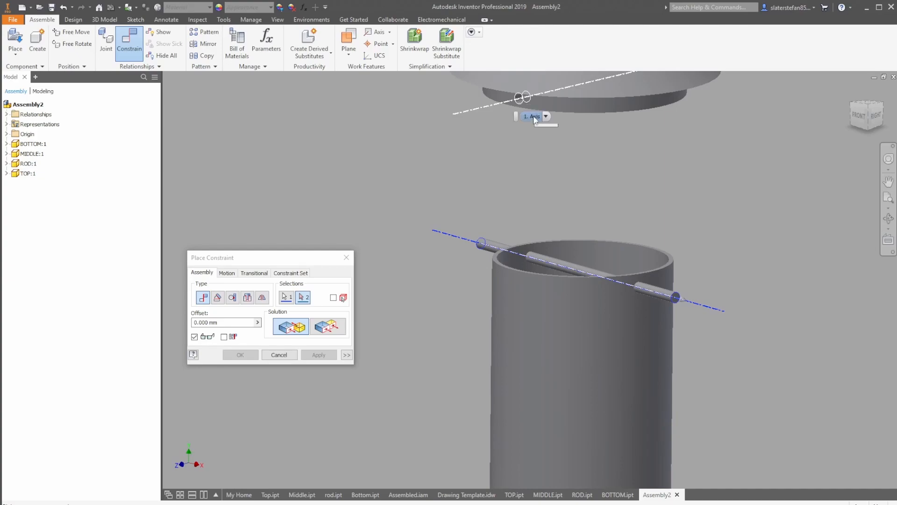
click(534, 115)
scroll(608, 243, down, 2)
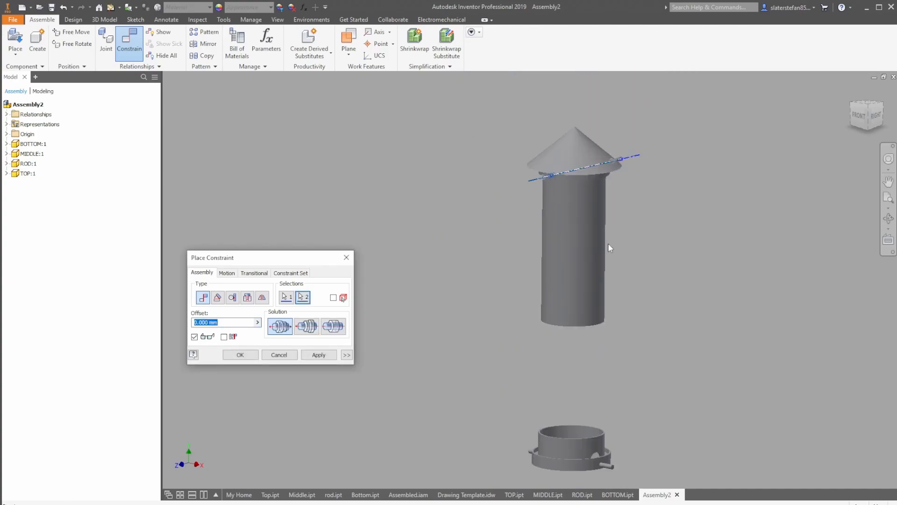
click(317, 355)
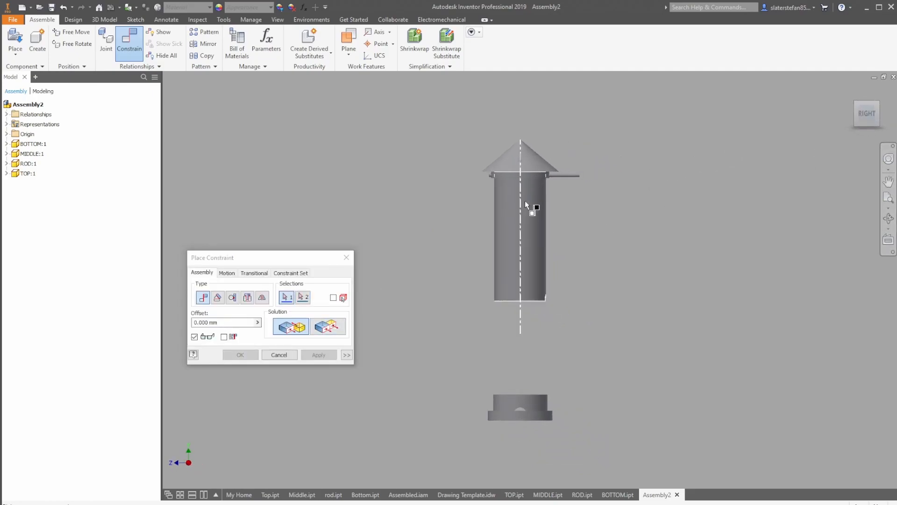
Finish constraining and slide the rod along its holes until both ends stick out past the roof's ring.
scroll(526, 201, up, 3)
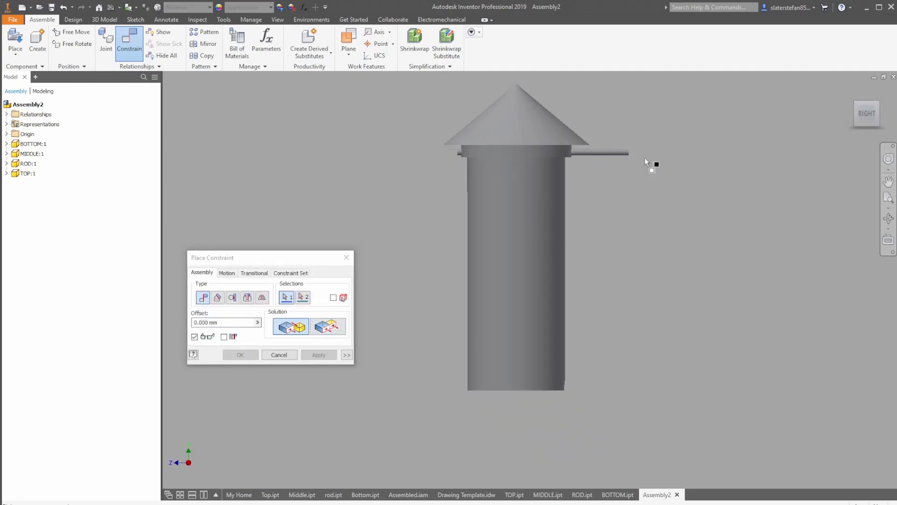
click(347, 258)
mouse_move(607, 154)
mouse_down()
mouse_move(509, 158)
mouse_move(619, 153)
mouse_up()
mouse_move(523, 140)
mouse_down()
mouse_move(532, 134)
mouse_move(514, 152)
mouse_up()
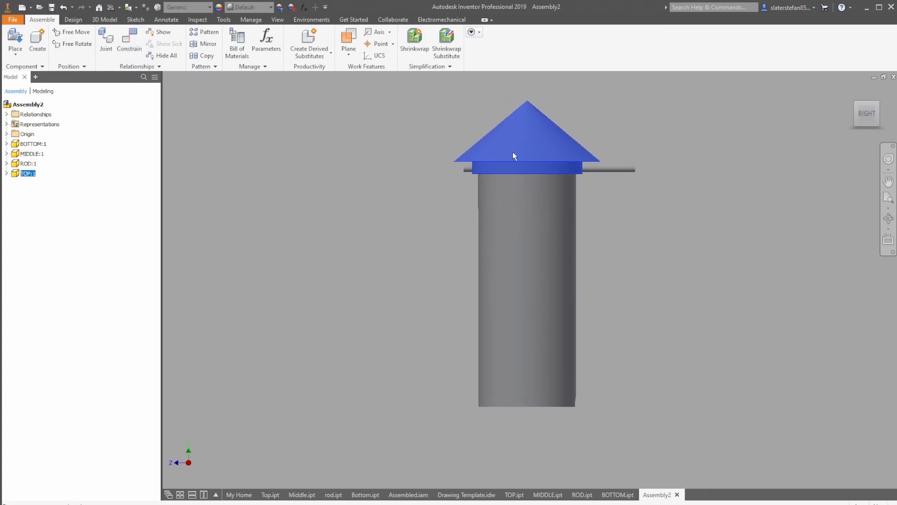
drag(616, 166, 606, 165)
mouse_move(538, 164)
mouse_down()
mouse_move(538, 177)
mouse_move(540, 165)
mouse_up()
mouse_move(605, 170)
mouse_down()
mouse_move(634, 168)
mouse_move(541, 165)
mouse_move(605, 153)
mouse_up()
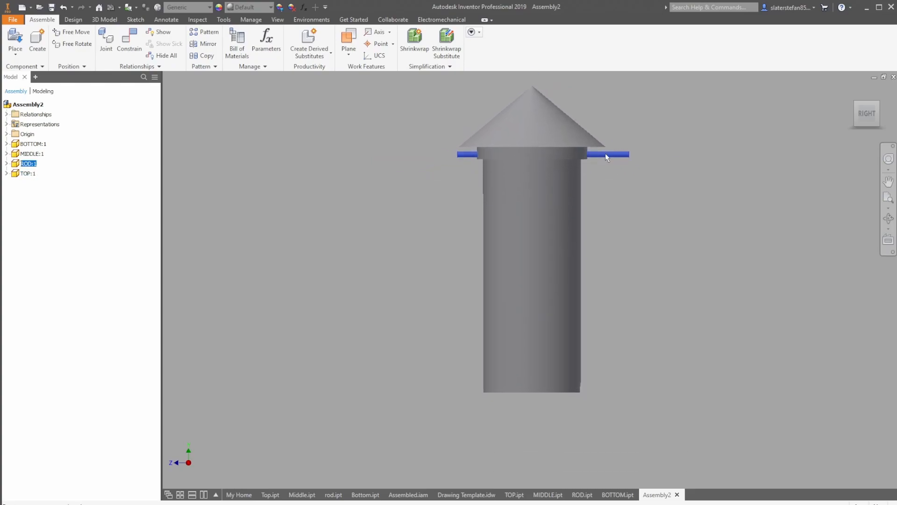
click(607, 242)
Constrain the rod's end face flush with the end face of the base's perch at 0 mm offset.
scroll(626, 314, up, 5)
click(854, 104)
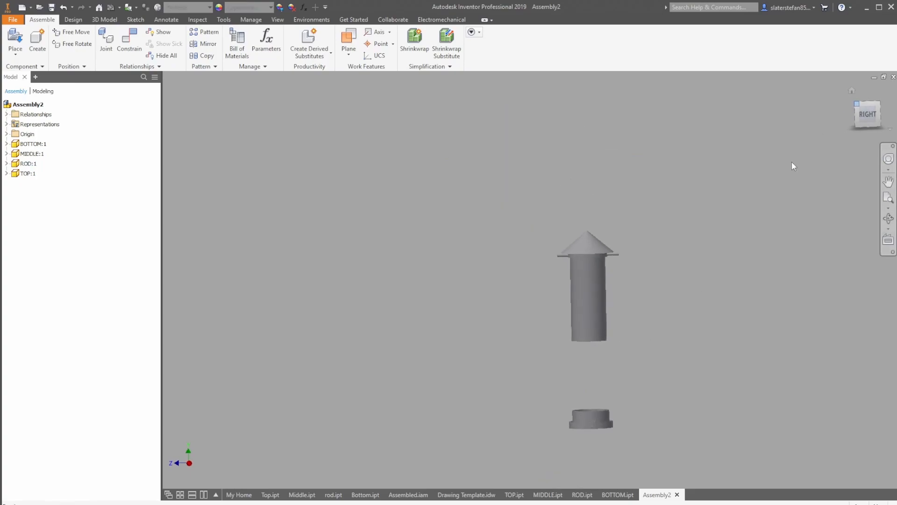
click(129, 42)
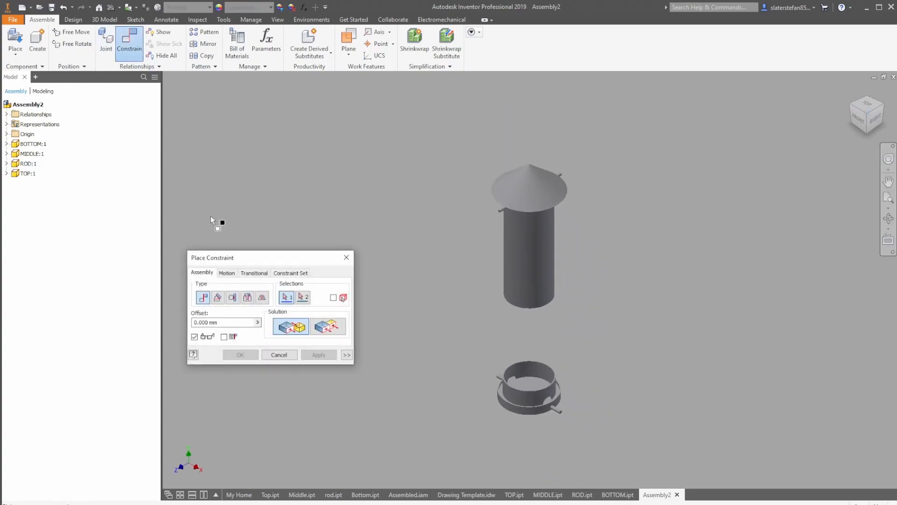
click(331, 328)
scroll(506, 201, up, 3)
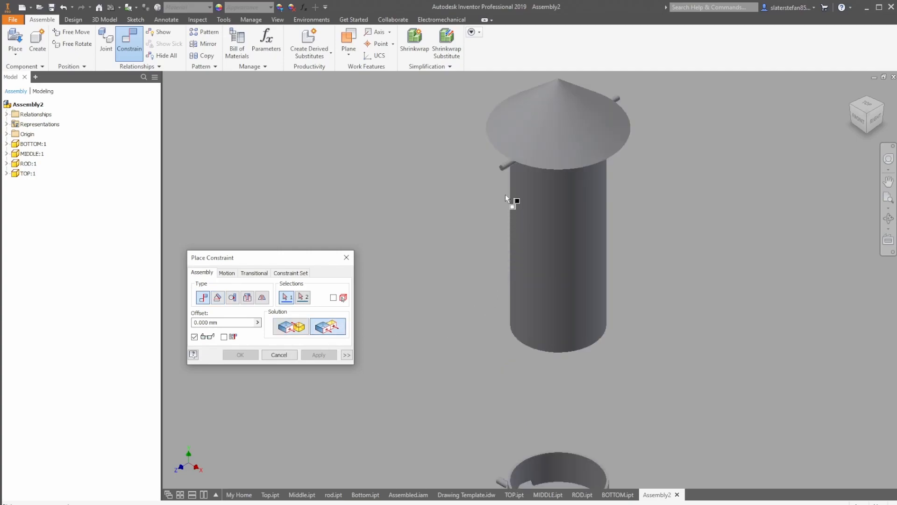
click(501, 169)
scroll(650, 430, down, 4)
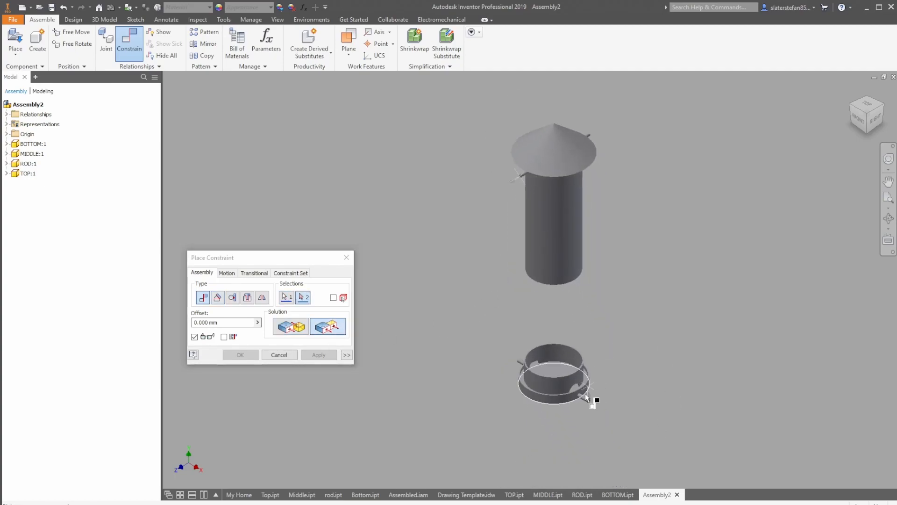
click(590, 401)
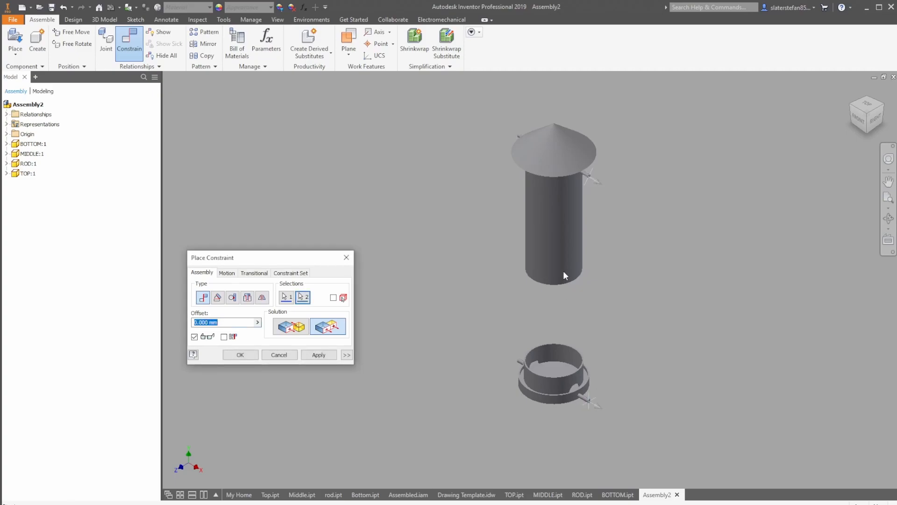
click(319, 355)
Finish constraining and pull the joined roof, rod and tube up, leaving a wide gap above the base.
click(347, 257)
drag(588, 175, 551, 355)
click(554, 324)
scroll(519, 339, down, 3)
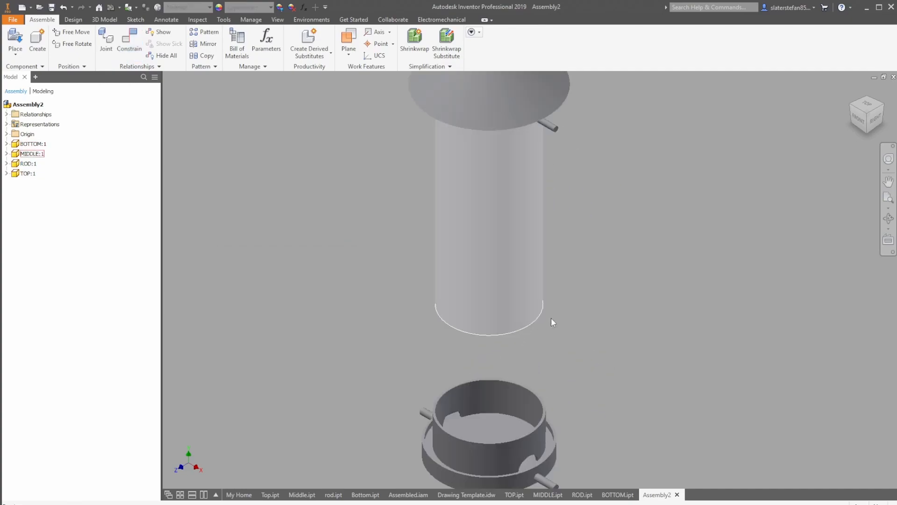
click(849, 108)
scroll(524, 316, down, 3)
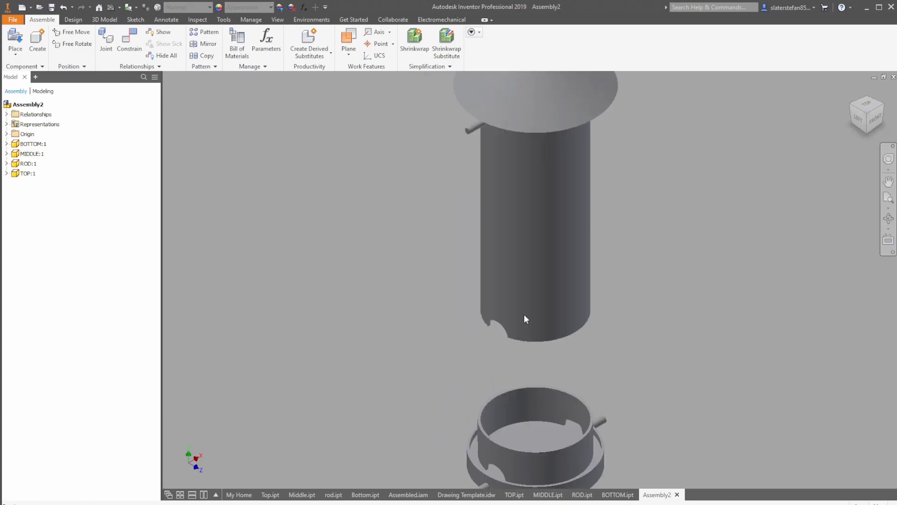
drag(507, 249, 500, 197)
key(Escape)
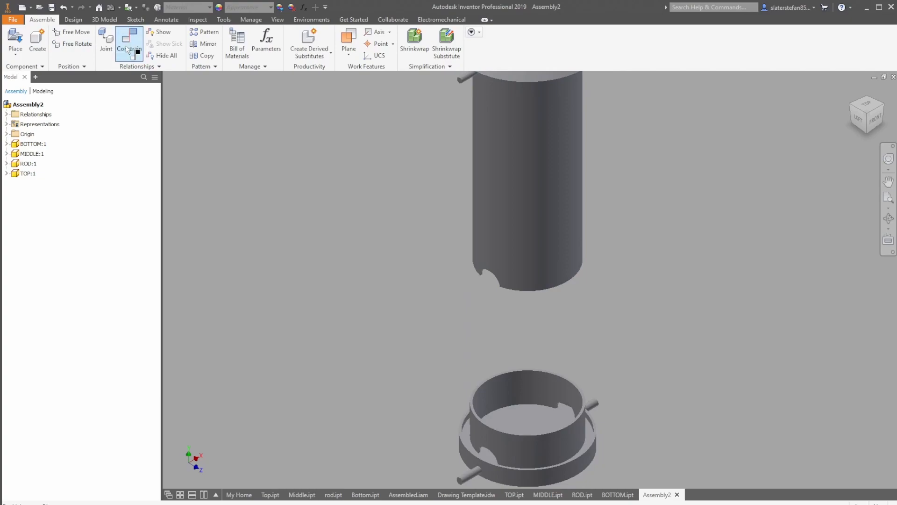
Mate the tube's lower rim with the inner floor of the base at 0 mm offset and finish constraining.
click(129, 42)
click(522, 294)
click(509, 407)
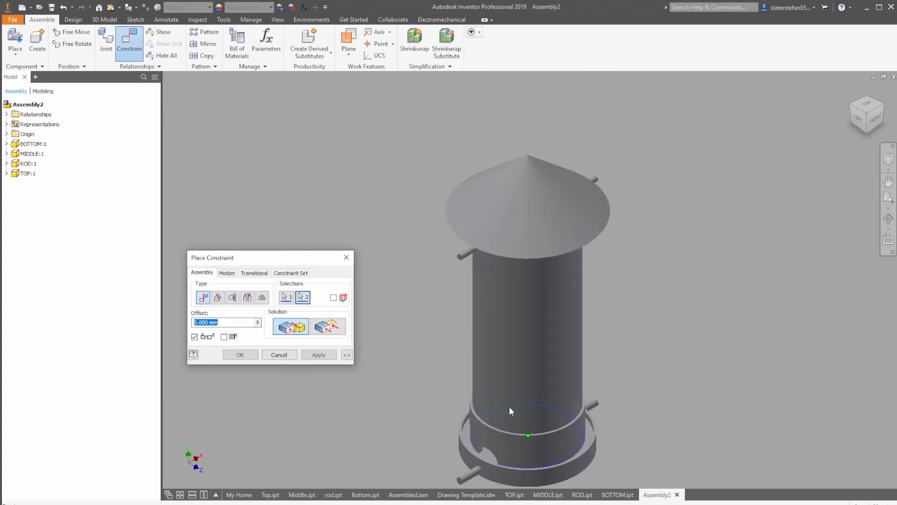
click(317, 355)
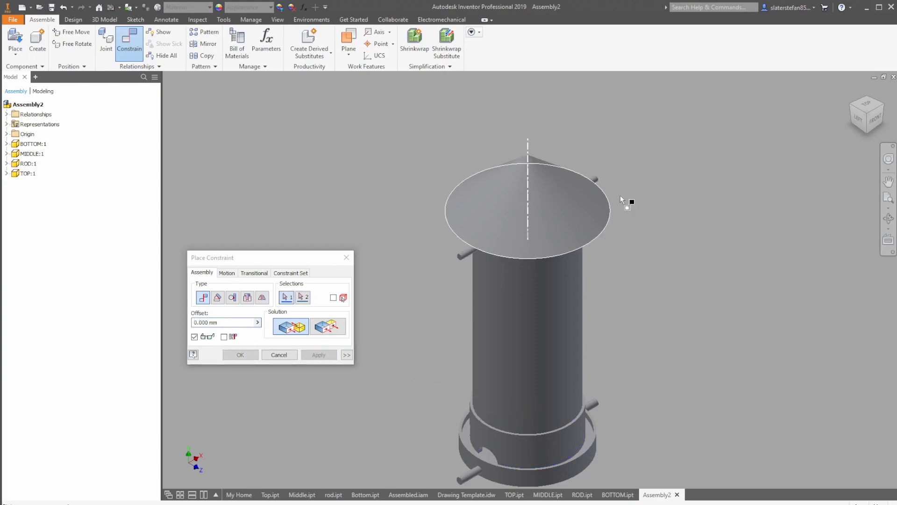
click(347, 257)
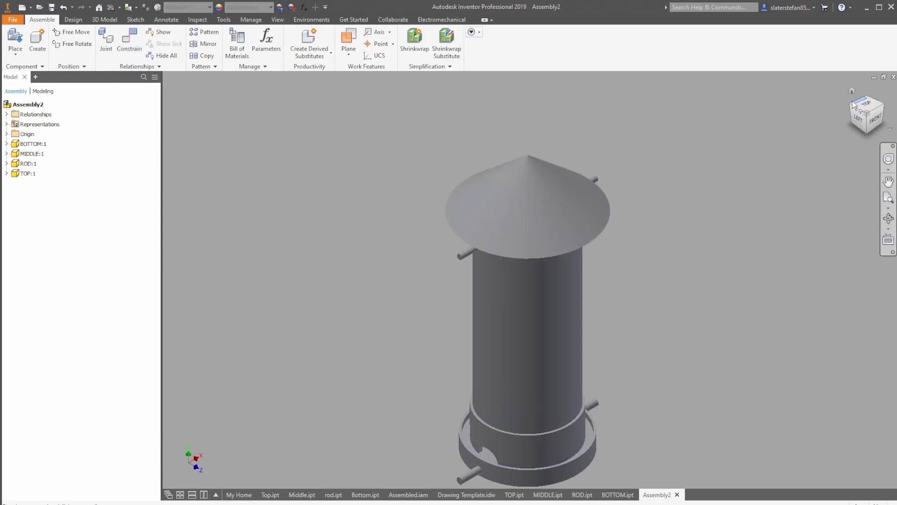
Inspect the assembled feeder from behind, checking the tube's seating and the feed opening in the base.
click(854, 111)
scroll(537, 369, up, 5)
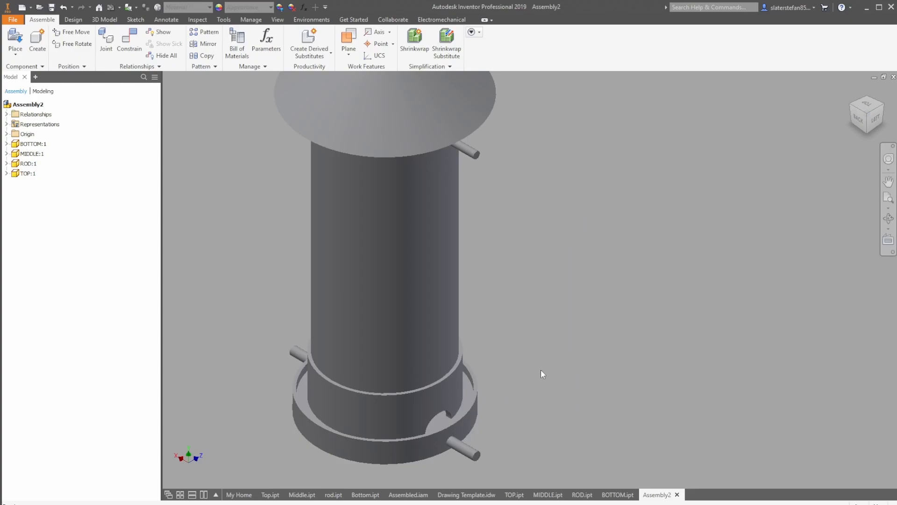
scroll(598, 349, down, 3)
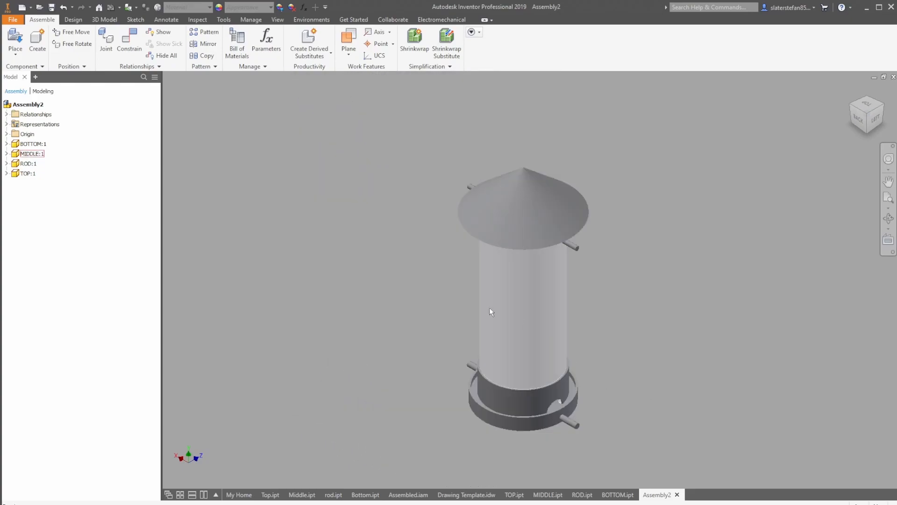
click(548, 302)
middle_drag(548, 301, 394, 226)
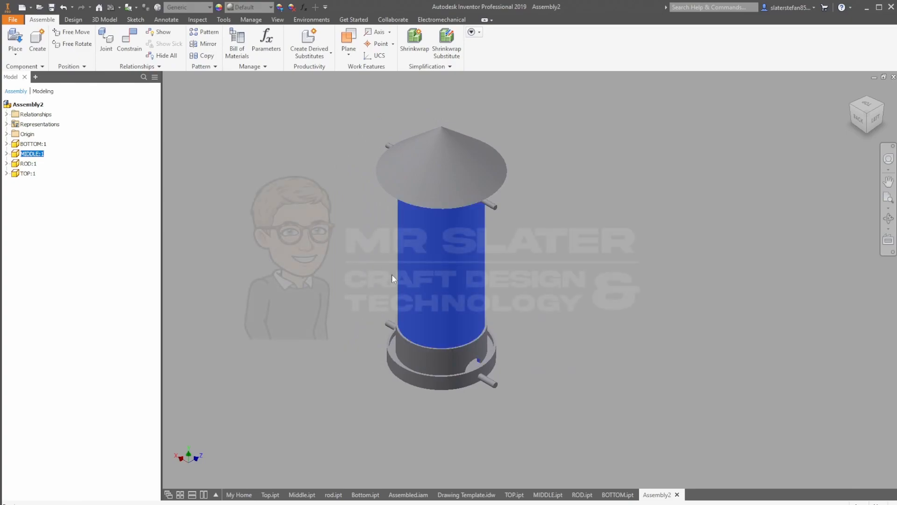
click(523, 291)
scroll(541, 375, up, 3)
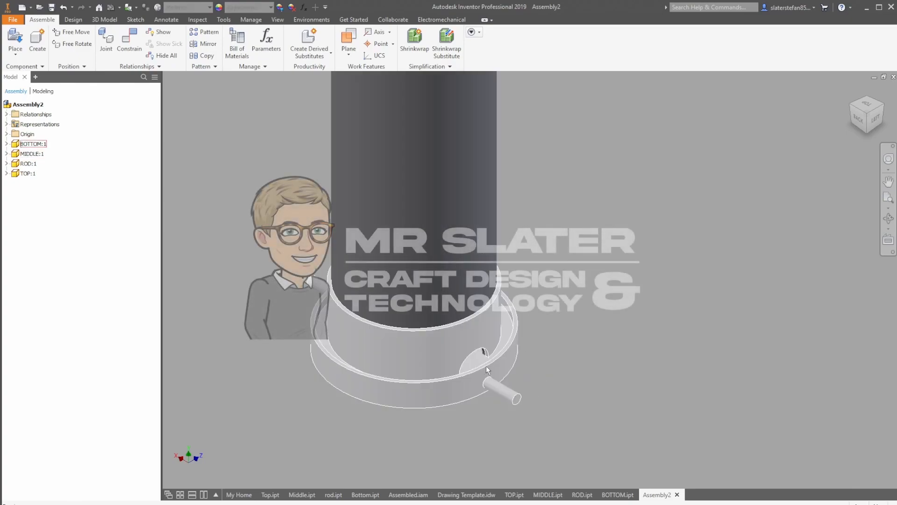
scroll(486, 366, down, 3)
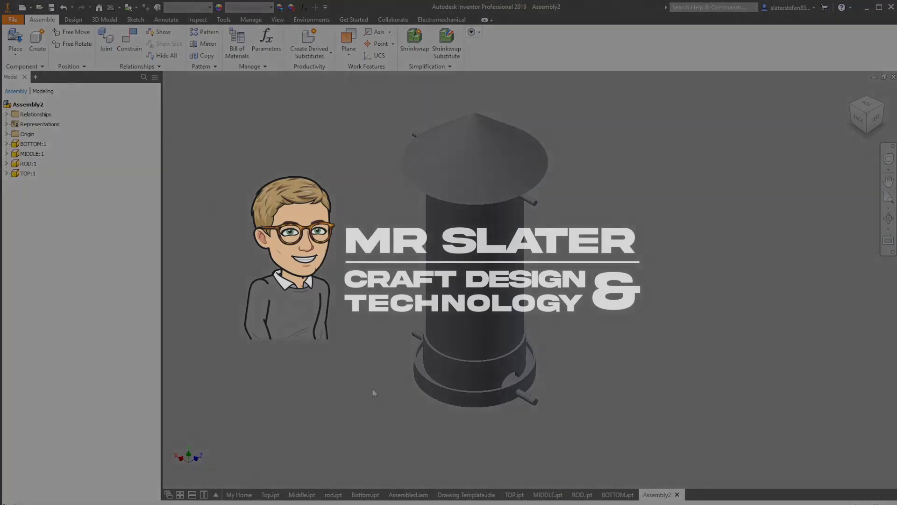